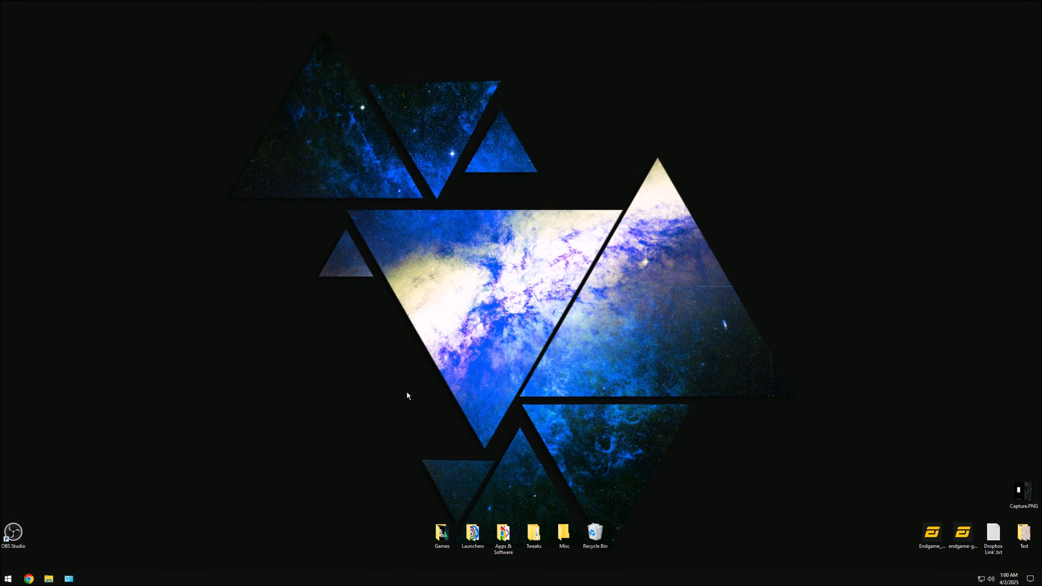
Step: Switch to Chrome and download the 64-bit x64 7-Zip 24.09 installer, 7z2409-x64.exe, from 7-zip.org
{"action": "left_click", "coordinate": [29, 579]}
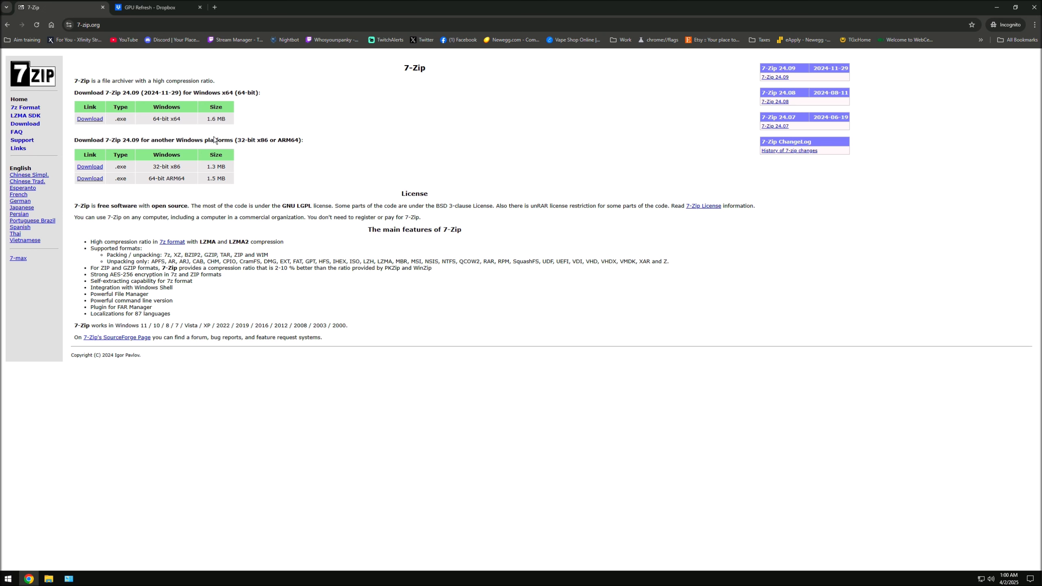
{"action": "key", "text": "ctrl+Tab"}
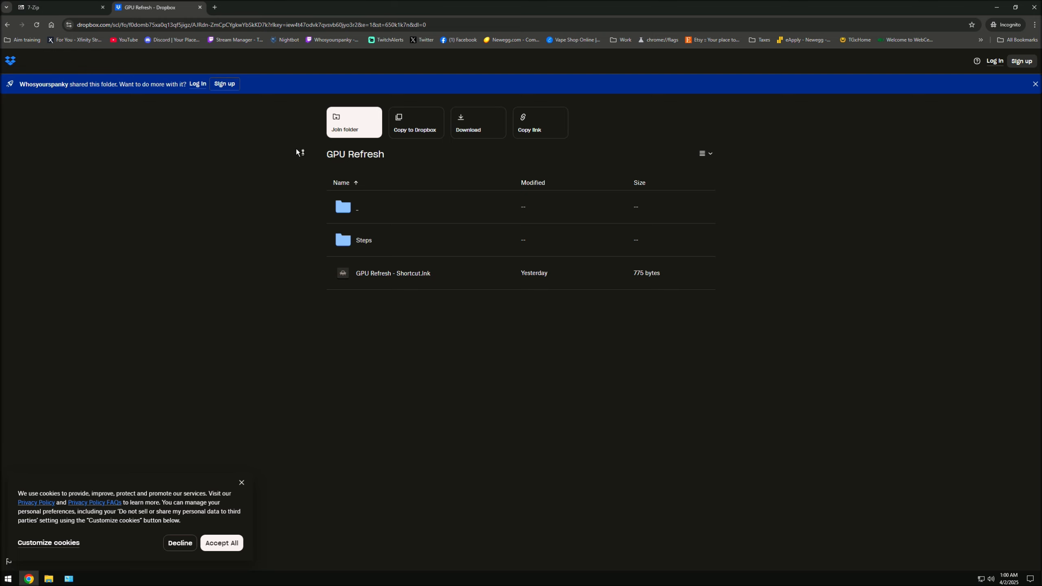
{"action": "left_click", "coordinate": [43, 9]}
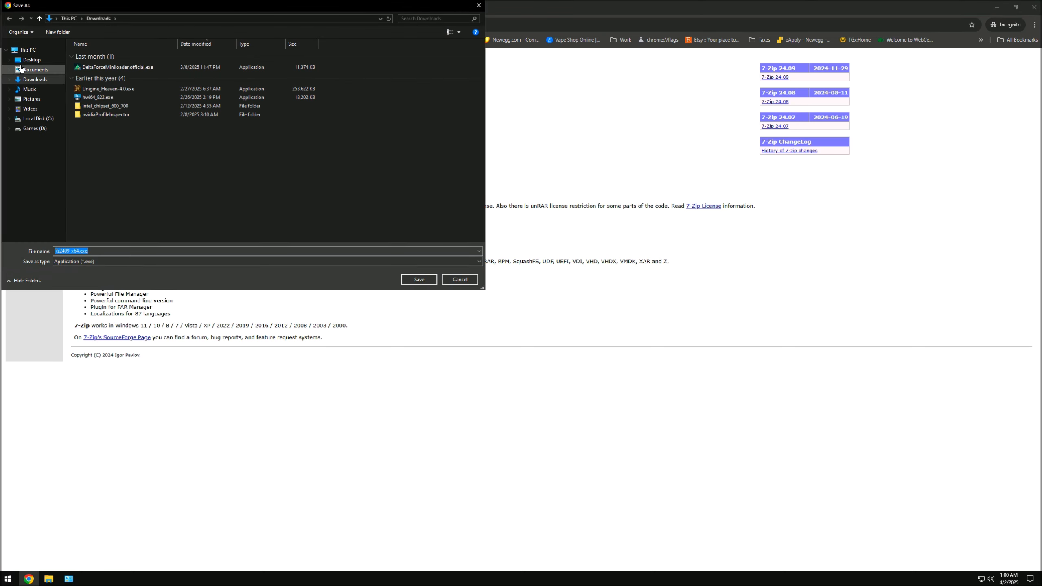
{"action": "left_click", "coordinate": [419, 280]}
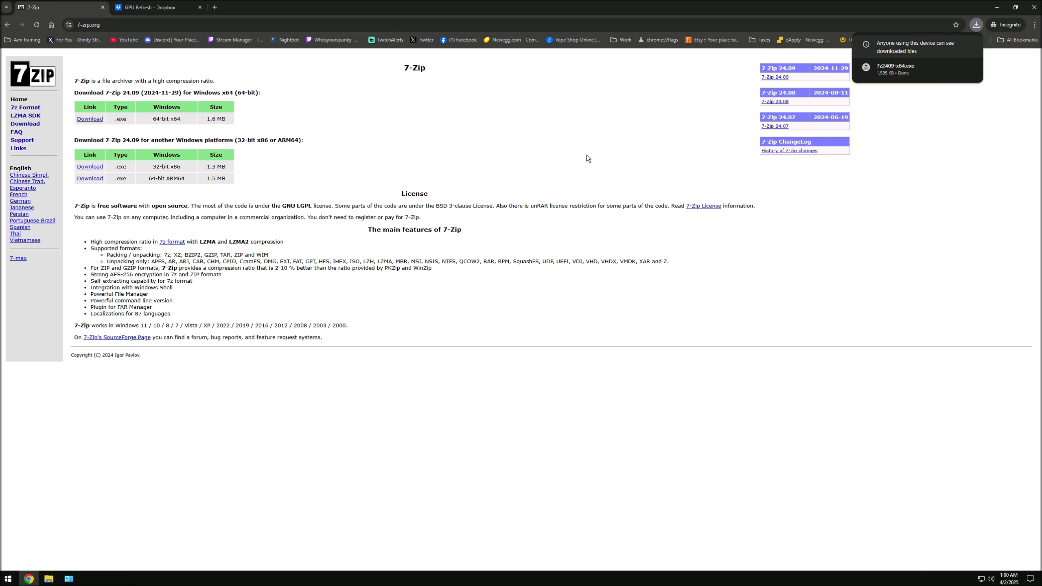
Step: Download the shared GPU Refresh Dropbox folder without logging in, saving it as GPU Refresh.zip on the Desktop
{"action": "left_click", "coordinate": [148, 4]}
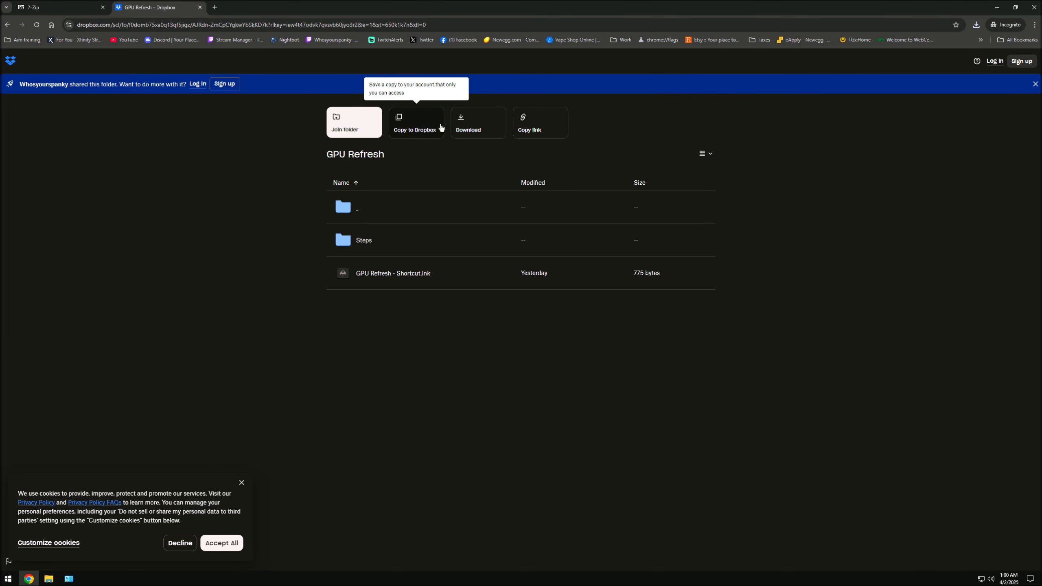
{"action": "left_click", "coordinate": [476, 129]}
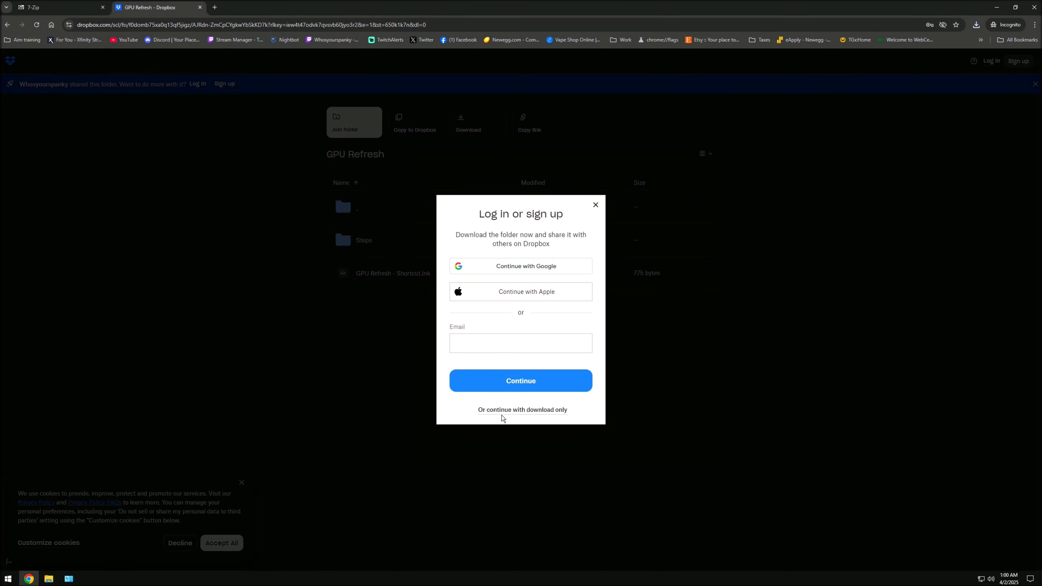
{"action": "left_click", "coordinate": [533, 410]}
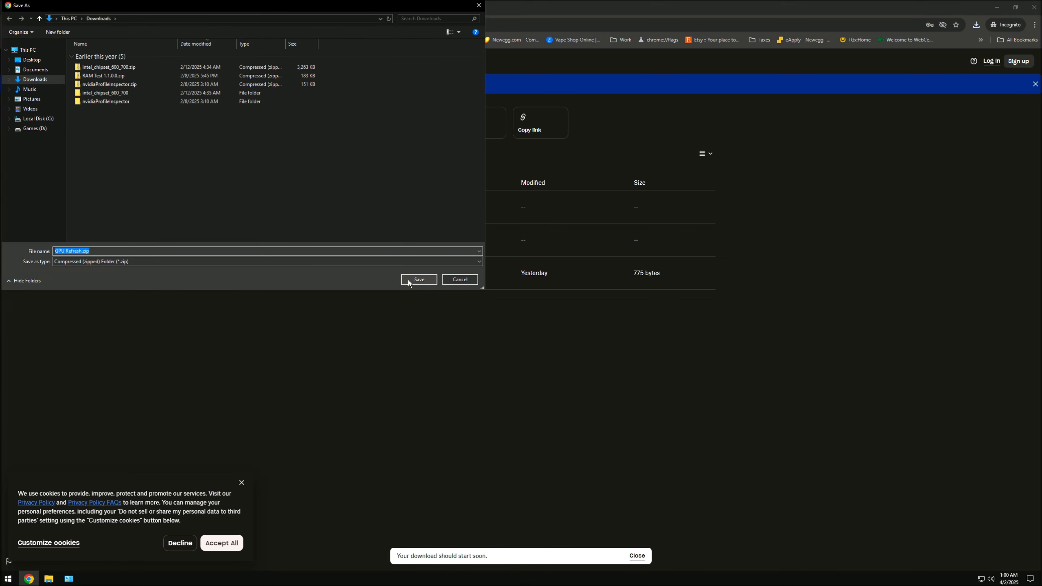
{"action": "left_click", "coordinate": [32, 60]}
{"action": "left_click", "coordinate": [419, 279]}
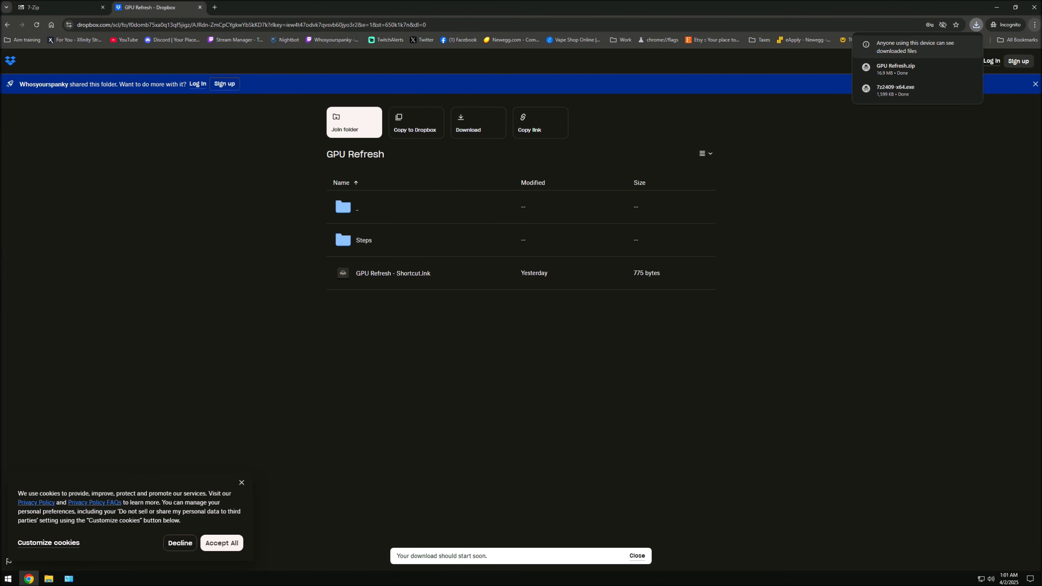
Step: Show the downloaded GPU Refresh.zip in its Desktop folder from the browser's download history and minimize the browser
{"action": "left_click", "coordinate": [997, 7]}
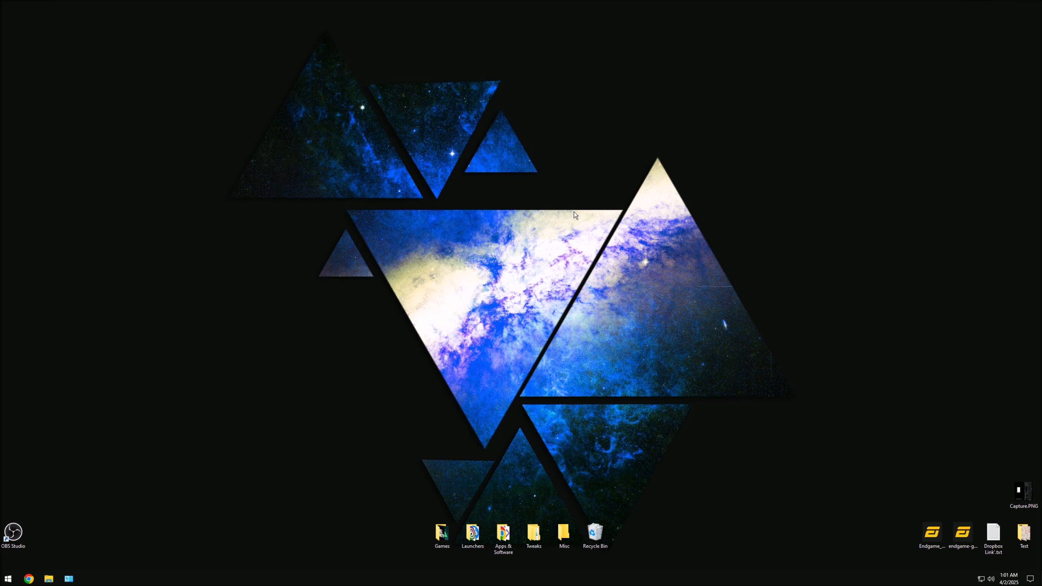
{"action": "left_click", "coordinate": [29, 579]}
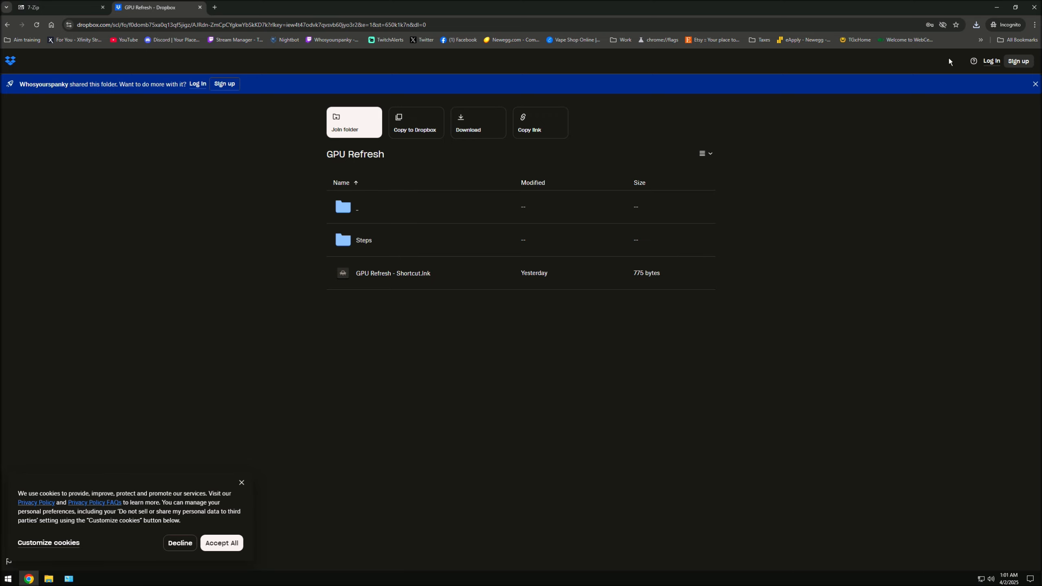
{"action": "left_click", "coordinate": [976, 25]}
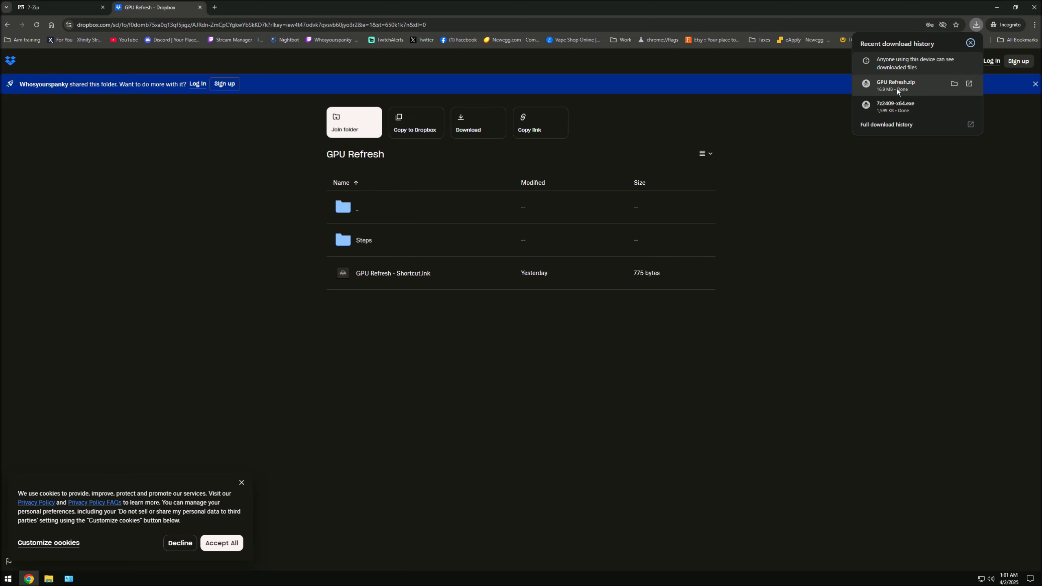
{"action": "left_click", "coordinate": [953, 85]}
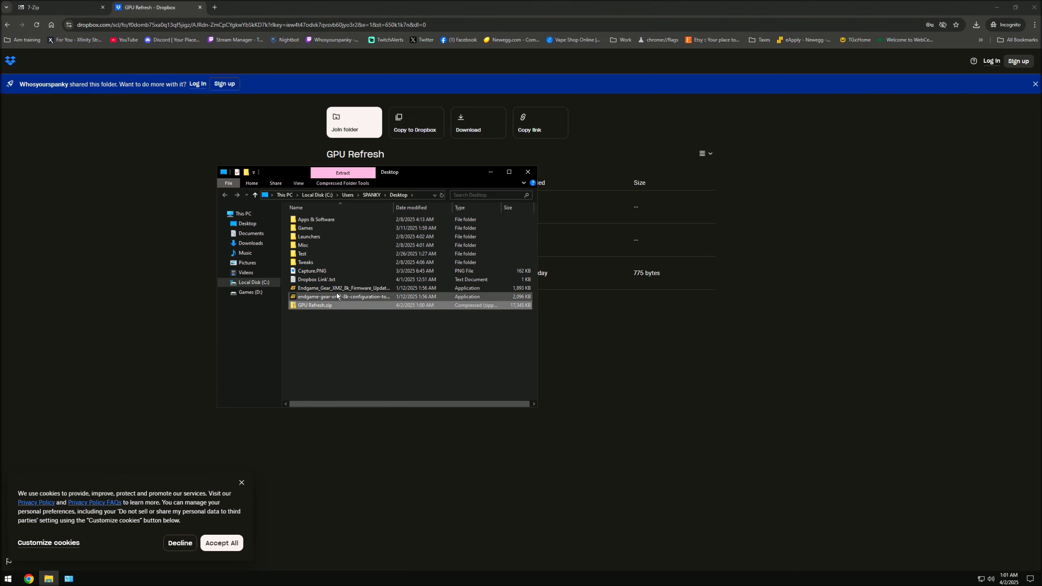
{"action": "left_click", "coordinate": [998, 7]}
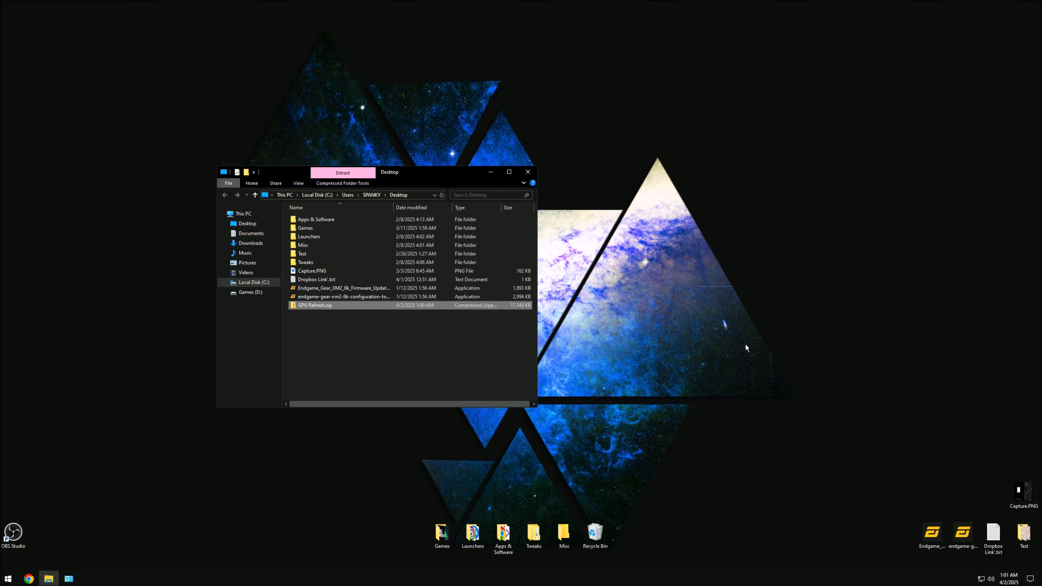
Step: Try to move GPU Refresh.zip from the Desktop folder window onto the desktop itself
{"action": "left_click_drag", "start_coordinate": [402, 172], "coordinate": [617, 109]}
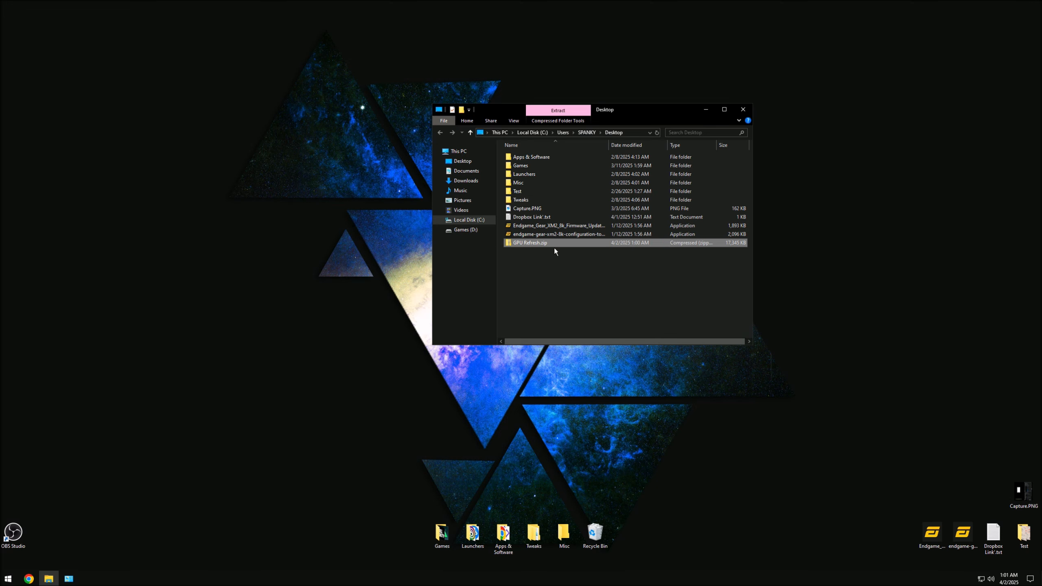
{"action": "left_click_drag", "start_coordinate": [553, 246], "coordinate": [351, 276]}
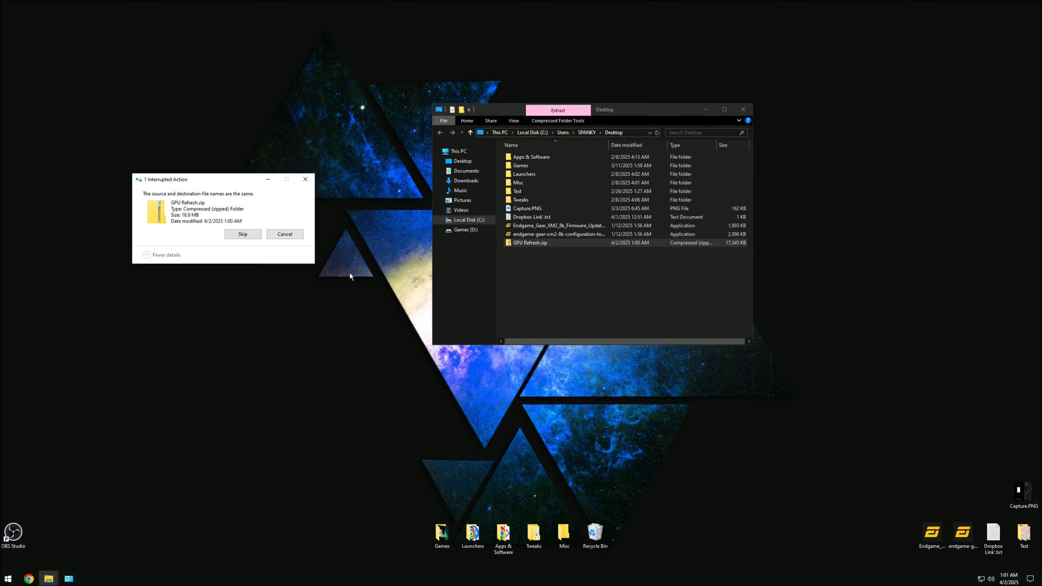
{"action": "left_click", "coordinate": [252, 237]}
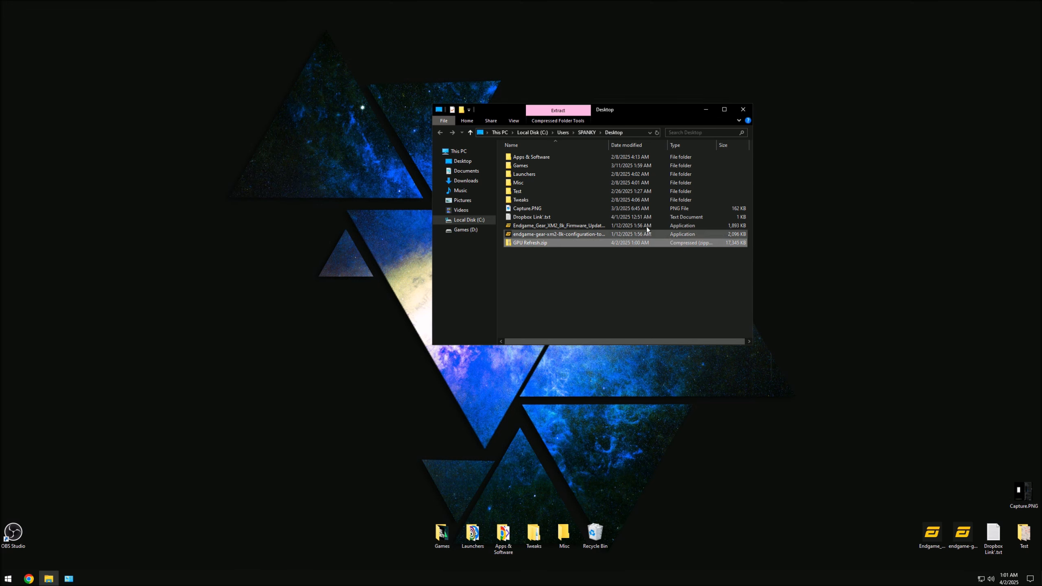
Step: Extract GPU Refresh.zip with 7-Zip into its own "GPU Refresh" folder
{"action": "left_click_drag", "start_coordinate": [629, 110], "coordinate": [595, 148]}
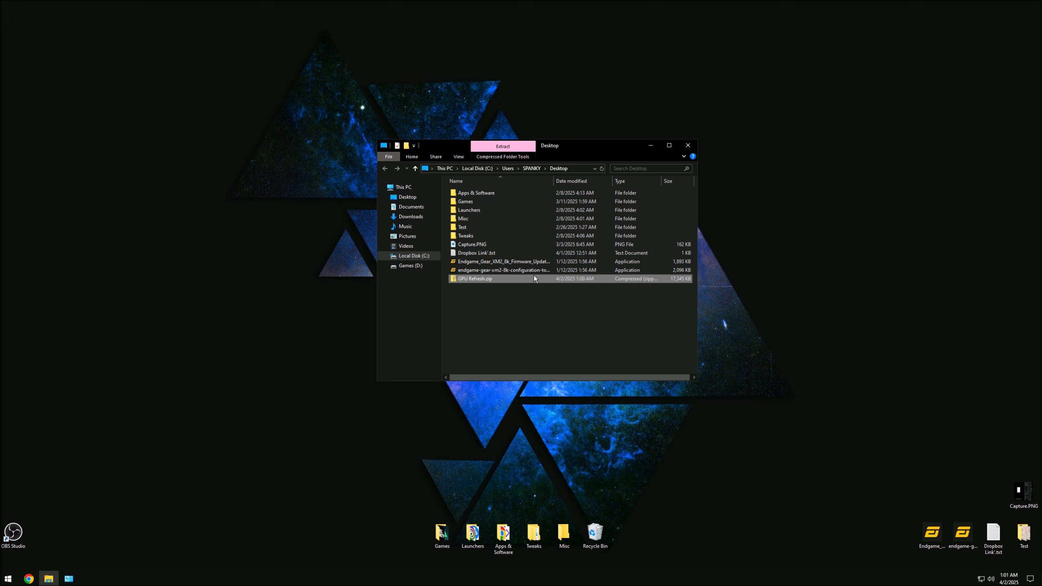
{"action": "right_click", "coordinate": [477, 281]}
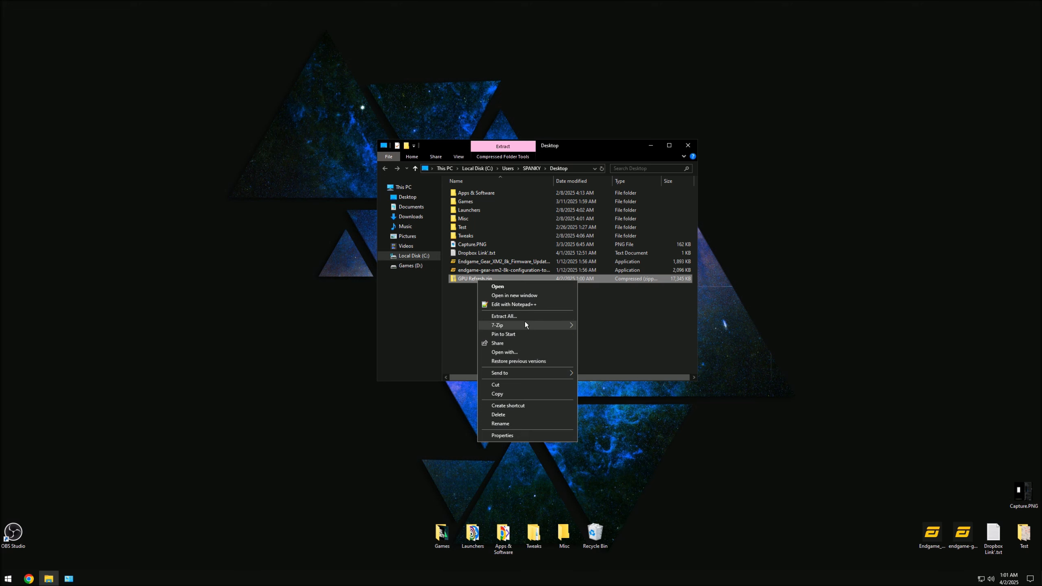
{"action": "mouse_move", "coordinate": [526, 327]}
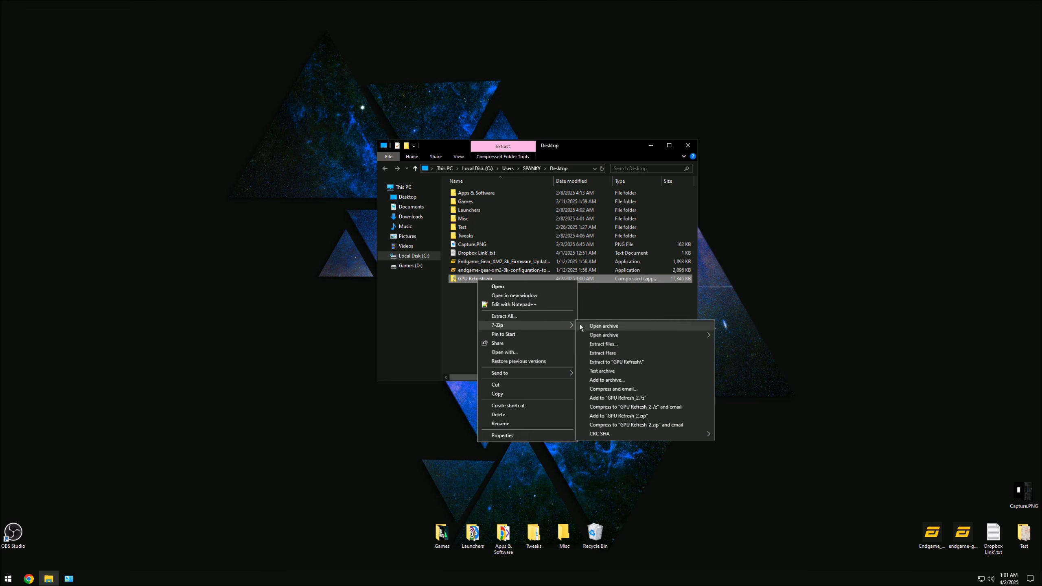
{"action": "left_click", "coordinate": [610, 365]}
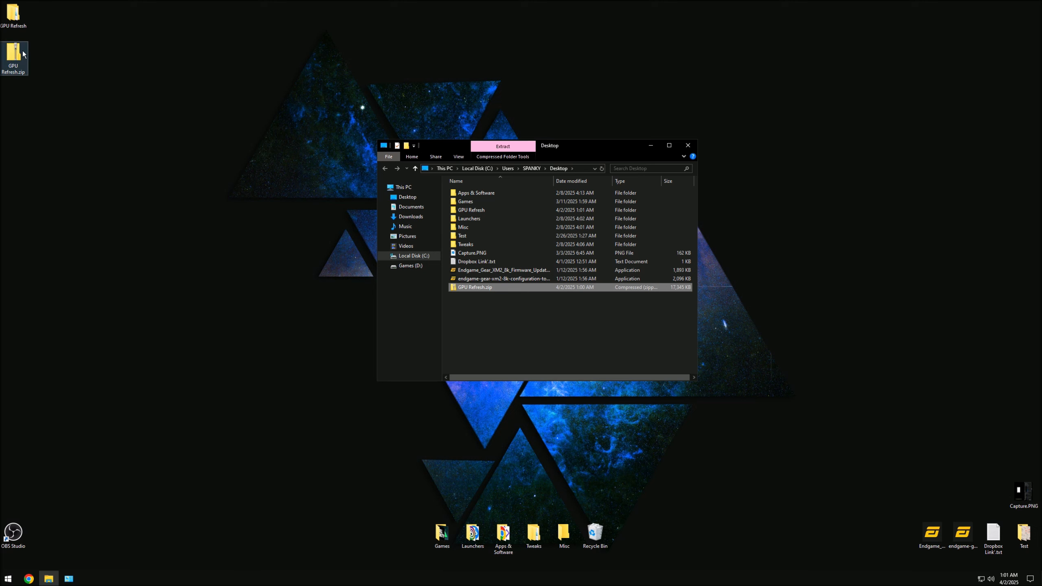
Step: Close the folder window and move the GPU Refresh.zip icon to the upper-right corner of the desktop
{"action": "left_click", "coordinate": [682, 146]}
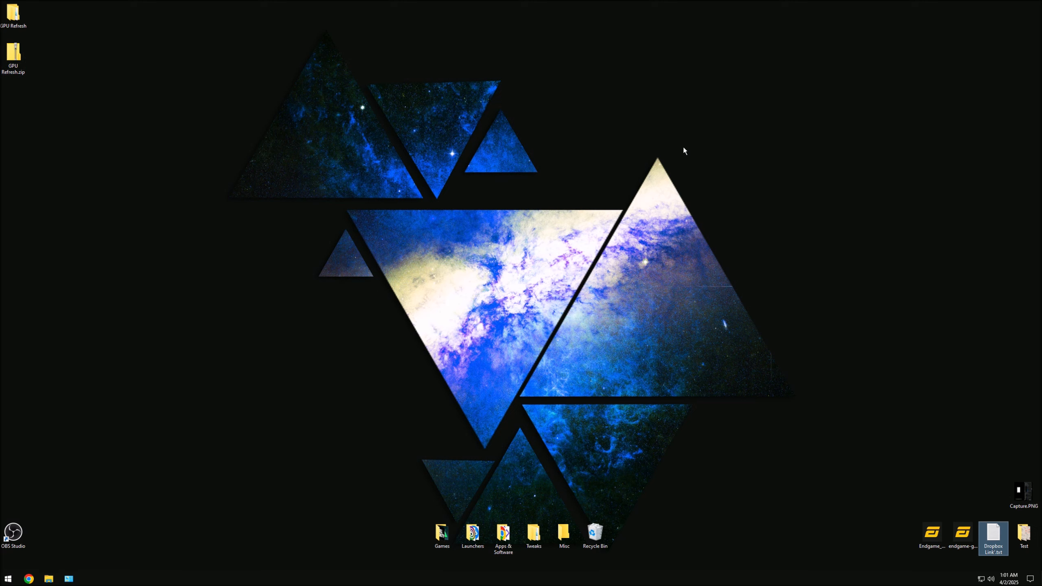
{"action": "left_click_drag", "start_coordinate": [13, 53], "coordinate": [51, 80]}
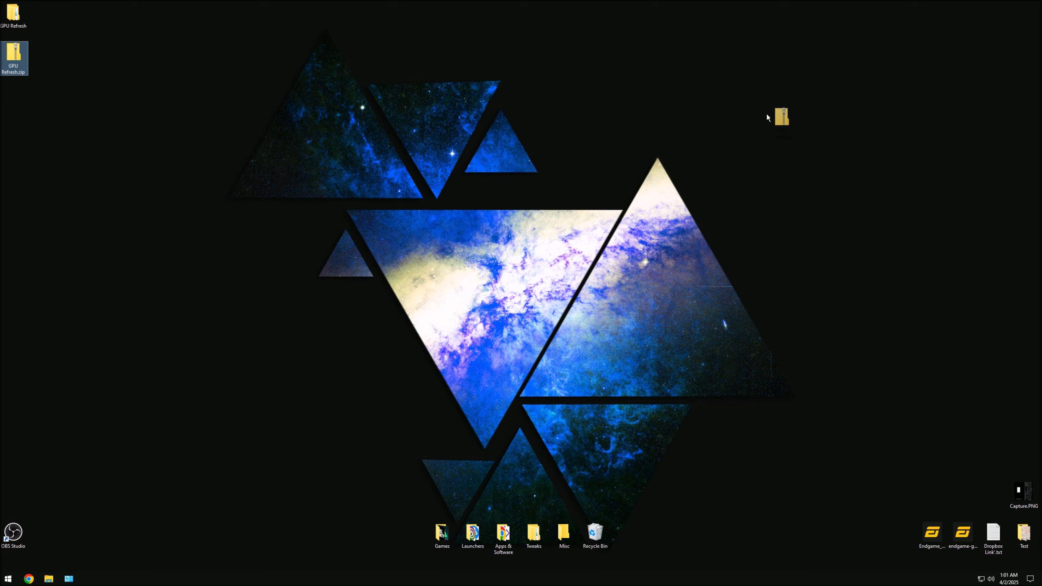
{"action": "left_click_drag", "start_coordinate": [767, 114], "coordinate": [1022, 40]}
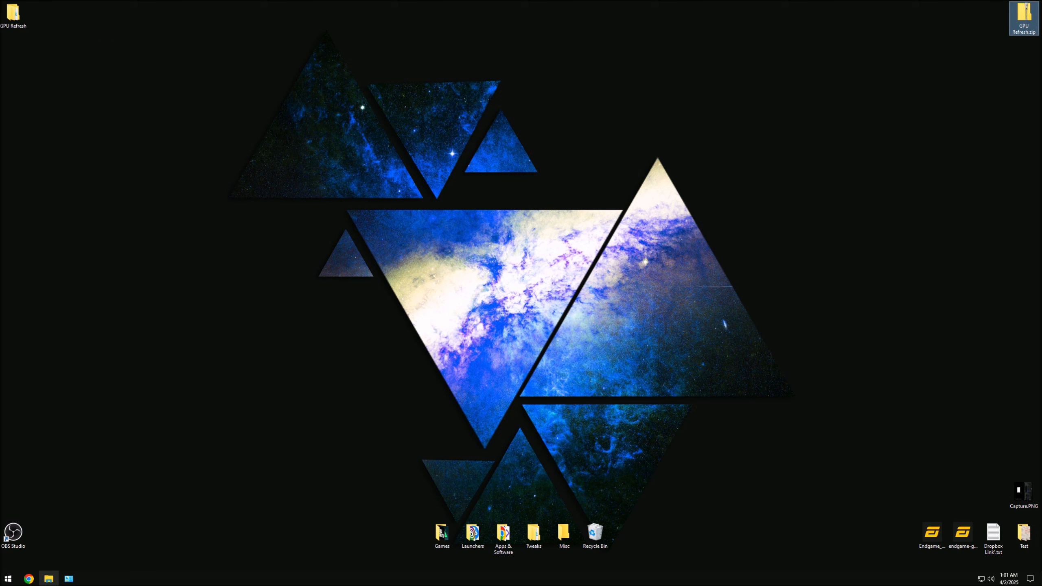
Step: Move the extracted GPU Refresh folder from the desktop to the root of Local Disk (C:) and reopen that drive
{"action": "left_click", "coordinate": [49, 578]}
{"action": "double_click", "coordinate": [477, 286]}
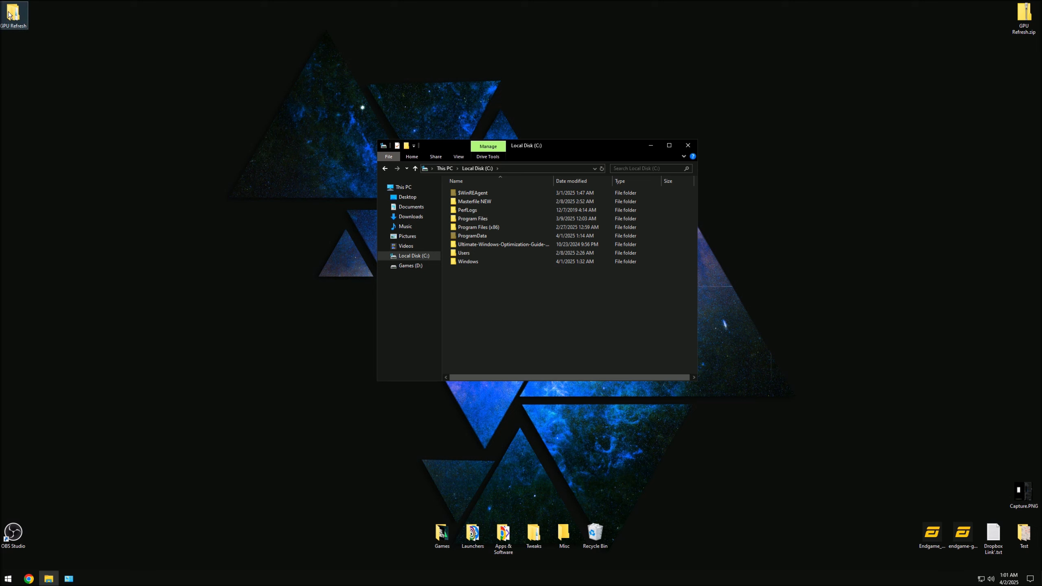
{"action": "left_click_drag", "start_coordinate": [13, 13], "coordinate": [492, 304]}
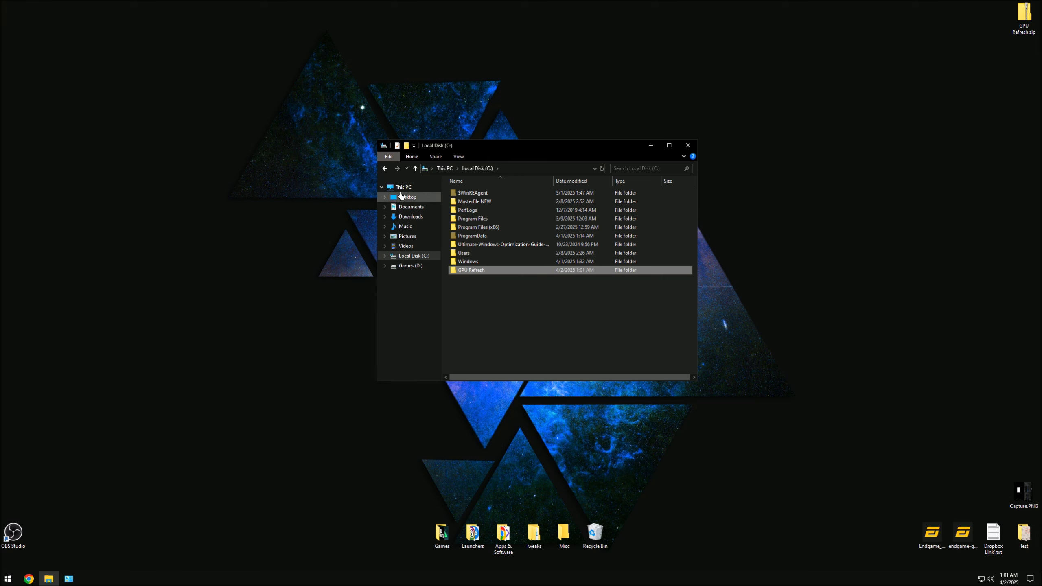
{"action": "left_click", "coordinate": [430, 188]}
{"action": "double_click", "coordinate": [494, 283]}
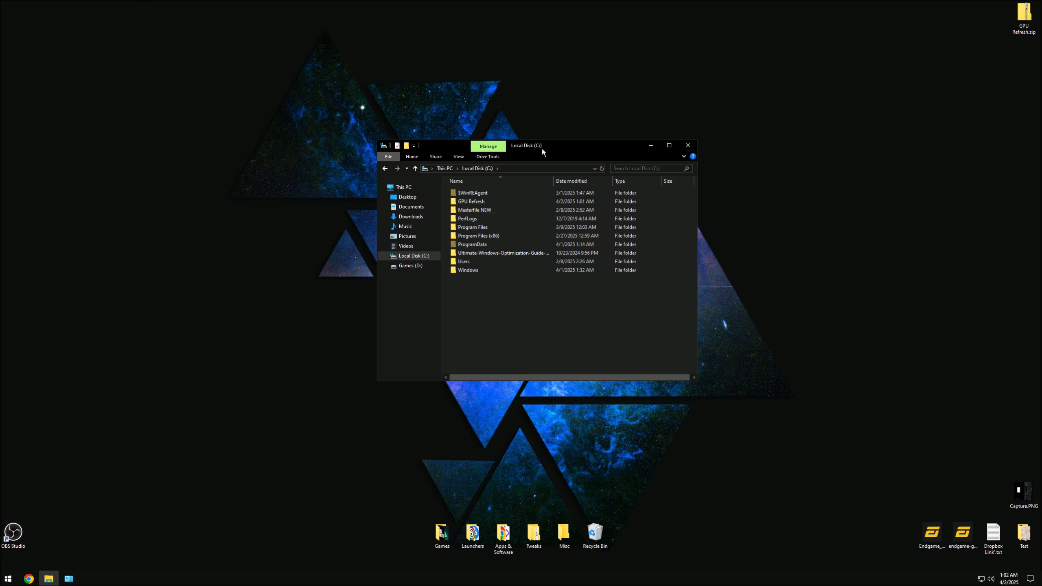
Step: Open the GPU Refresh folder on Local Disk (C:) and move its "GPU Refresh - Shortcut" file onto the desktop
{"action": "left_click_drag", "start_coordinate": [542, 148], "coordinate": [471, 146]}
{"action": "double_click", "coordinate": [401, 202]}
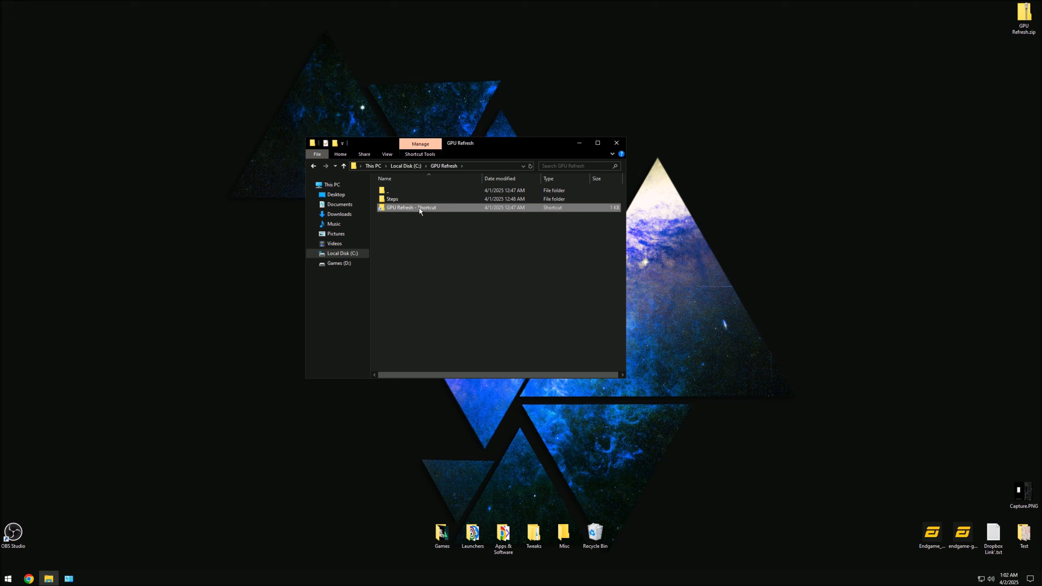
{"action": "left_click_drag", "start_coordinate": [418, 207], "coordinate": [45, 58]}
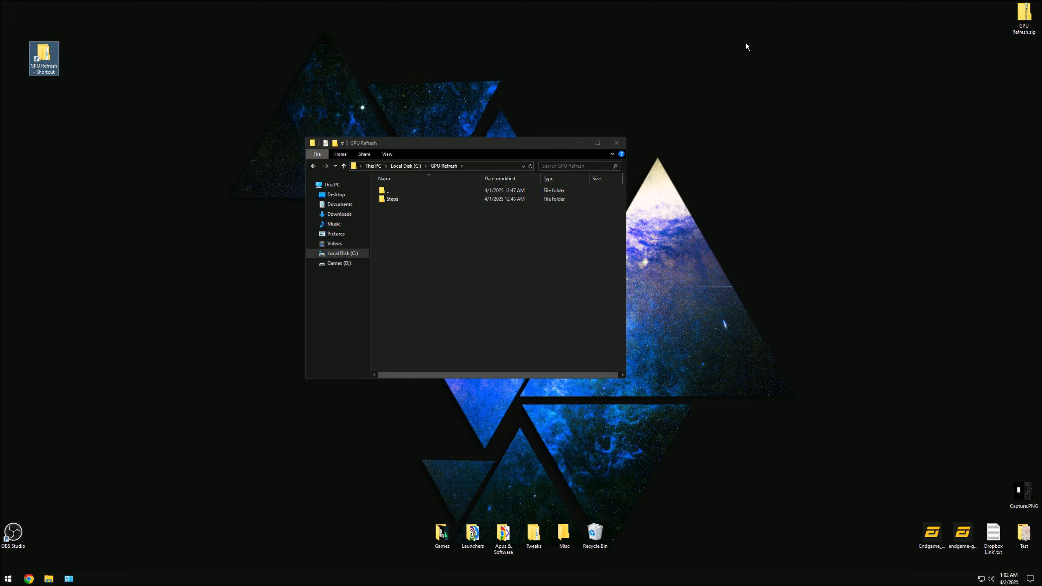
Step: Delete GPU Refresh.zip from the desktop
{"action": "left_click", "coordinate": [1024, 12]}
{"action": "right_click", "coordinate": [1025, 13]}
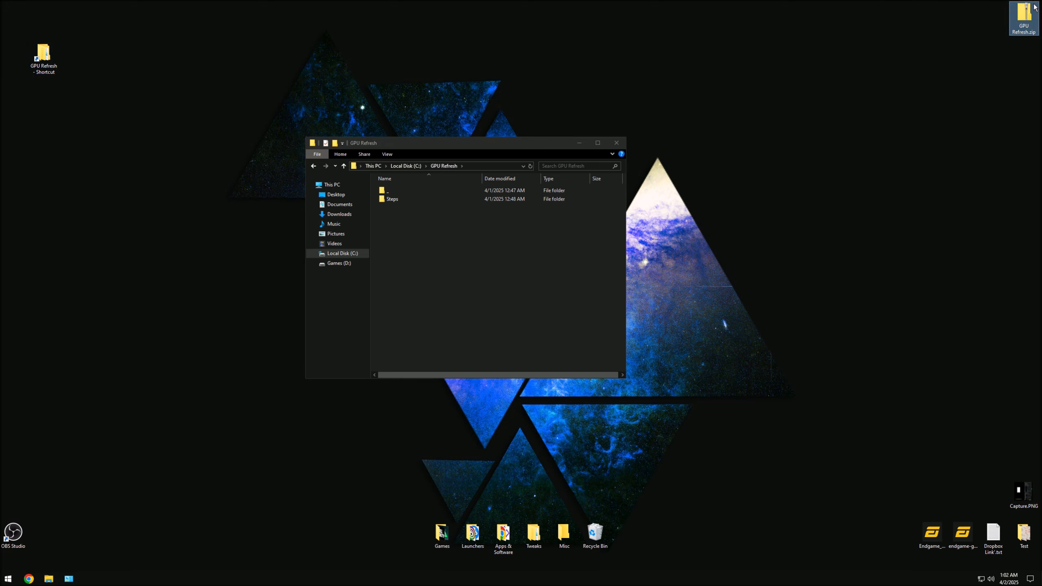
{"action": "right_click", "coordinate": [1024, 12]}
{"action": "left_click", "coordinate": [964, 134]}
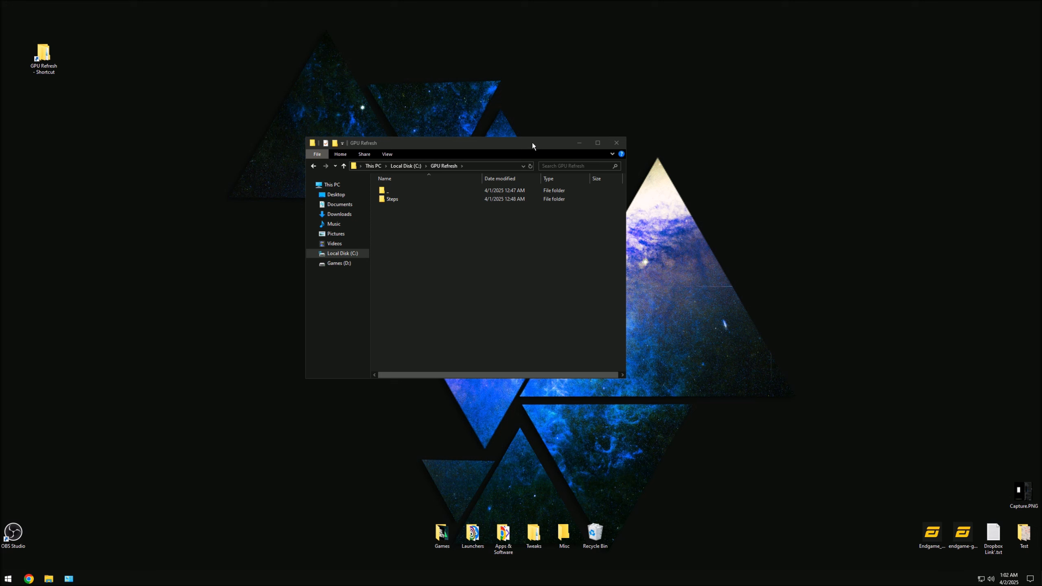
Step: Move the "GPU Refresh - Shortcut" icon to the upper-left corner of the desktop, shifting the folder window aside
{"action": "left_click_drag", "start_coordinate": [532, 142], "coordinate": [557, 125]}
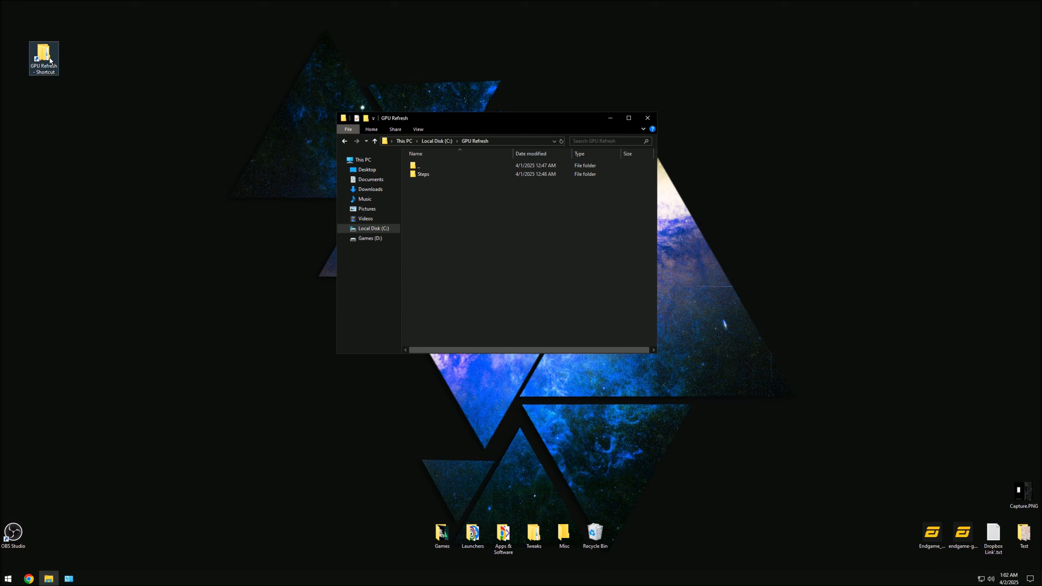
{"action": "left_click_drag", "start_coordinate": [50, 60], "coordinate": [19, 20]}
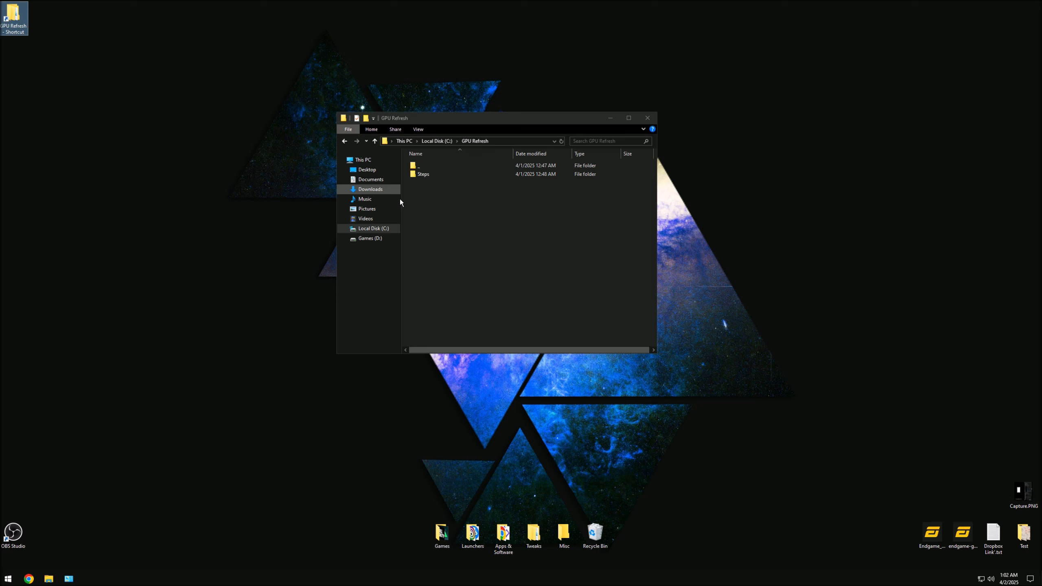
Step: View the GPU Refresh folder through Local Disk (C:), close the window, and reopen the folder from its desktop shortcut
{"action": "left_click", "coordinate": [374, 228]}
{"action": "double_click", "coordinate": [478, 175]}
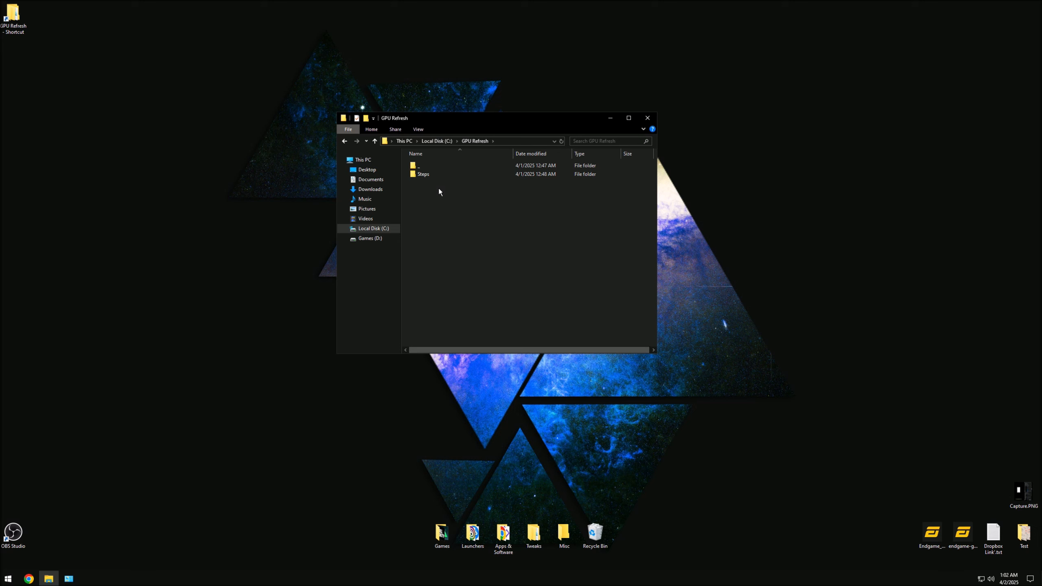
{"action": "left_click", "coordinate": [647, 117]}
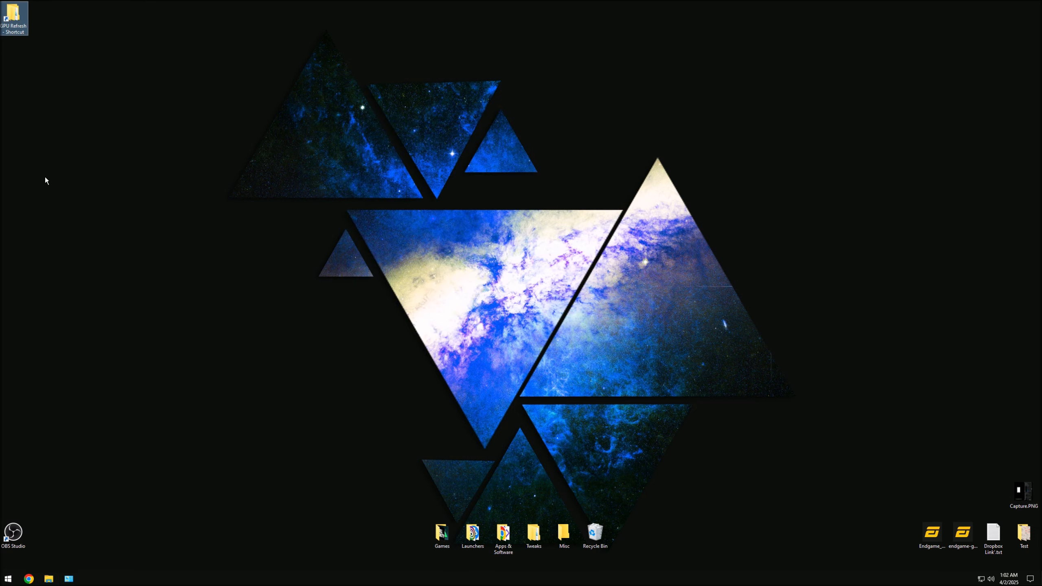
{"action": "double_click", "coordinate": [11, 19]}
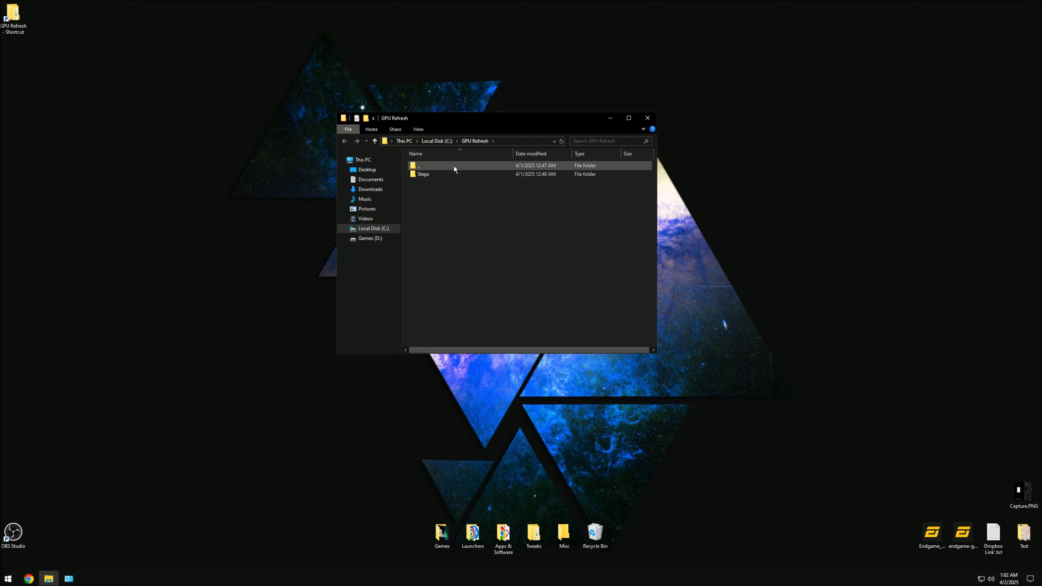
Step: Check the contents of the "_" folder, then open the Steps folder and enlarge its window to show the whole list
{"action": "double_click", "coordinate": [424, 166]}
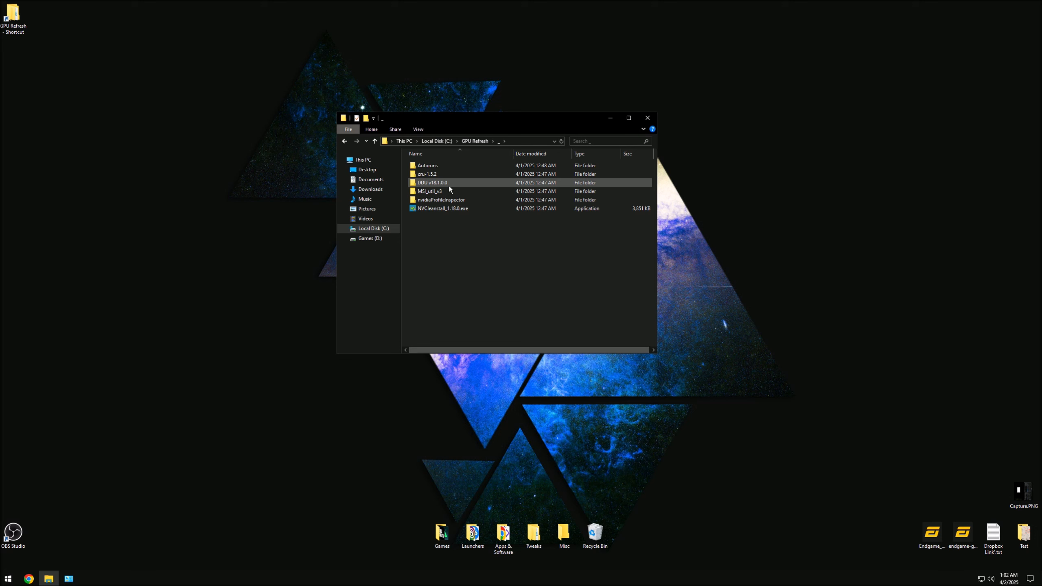
{"action": "left_click", "coordinate": [345, 142]}
{"action": "left_click", "coordinate": [432, 175]}
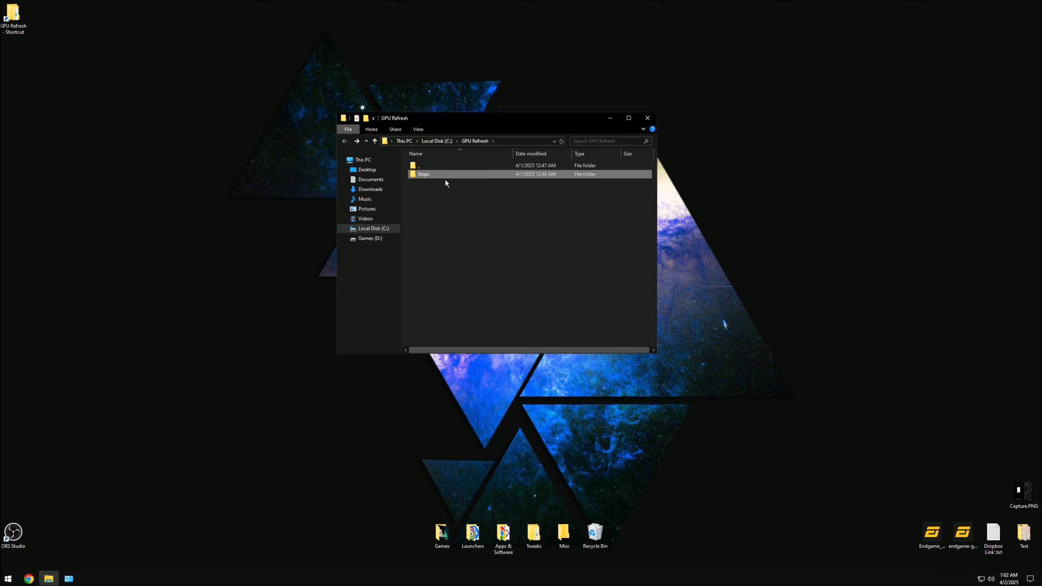
{"action": "double_click", "coordinate": [451, 177]}
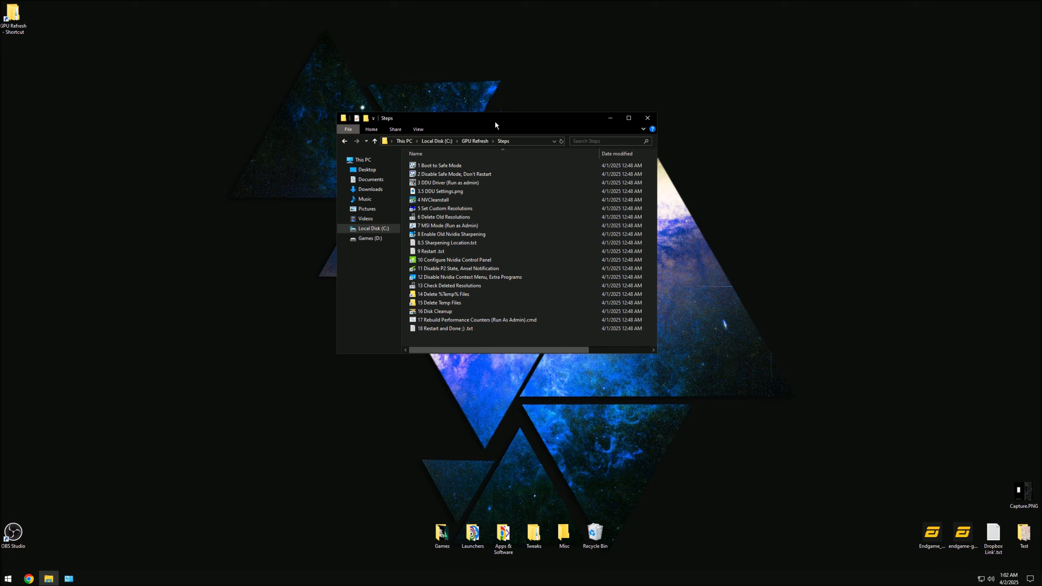
{"action": "left_click_drag", "start_coordinate": [495, 123], "coordinate": [477, 85]}
{"action": "left_click_drag", "start_coordinate": [640, 316], "coordinate": [742, 412]}
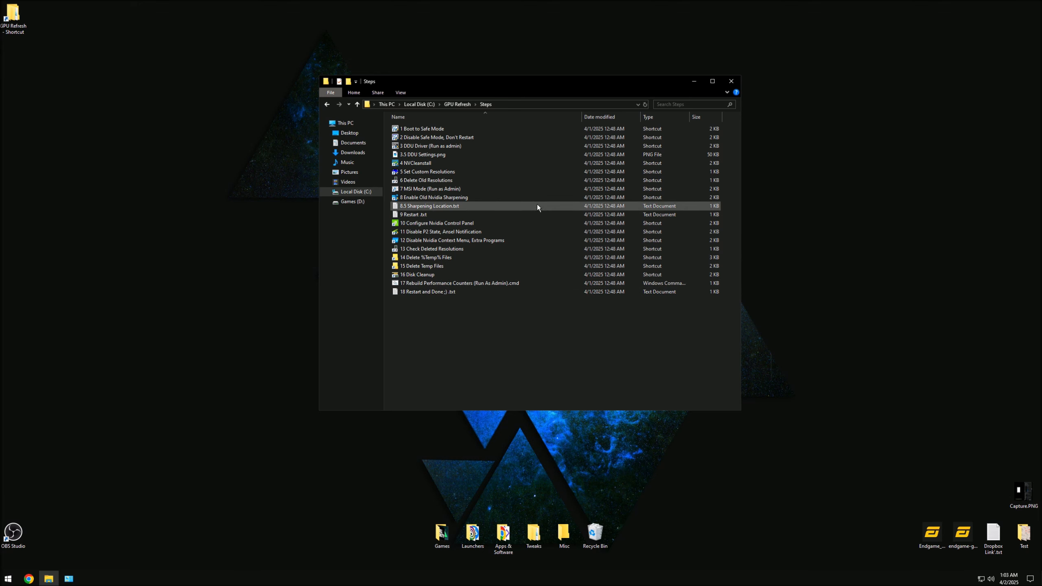
Step: Open "1 Boot to Safe Mode", enable Safe boot with the Minimal option, and restart the computer with the folder window closed
{"action": "left_click", "coordinate": [434, 129]}
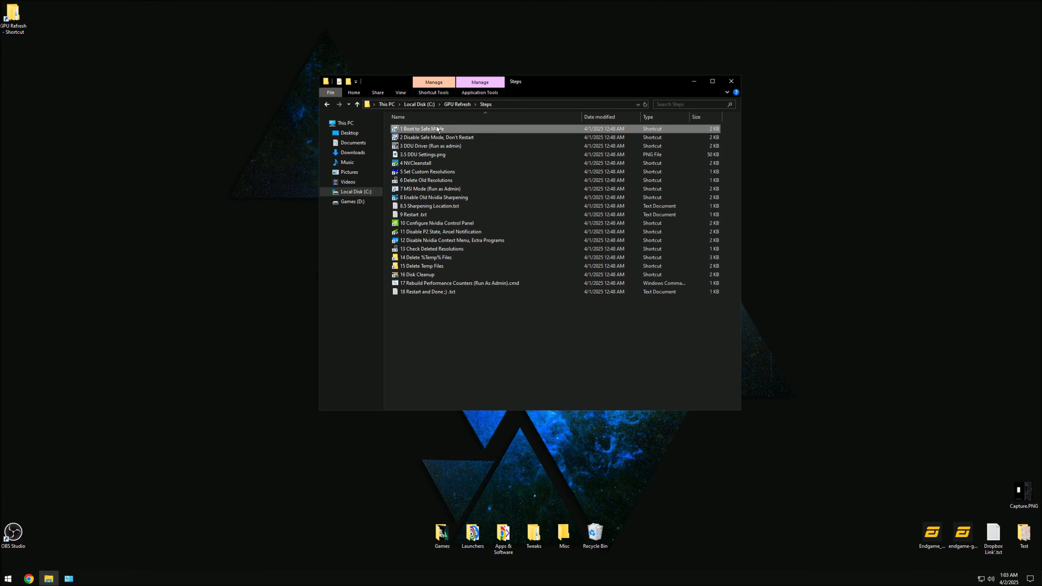
{"action": "right_click", "coordinate": [437, 128]}
{"action": "left_click", "coordinate": [466, 150]}
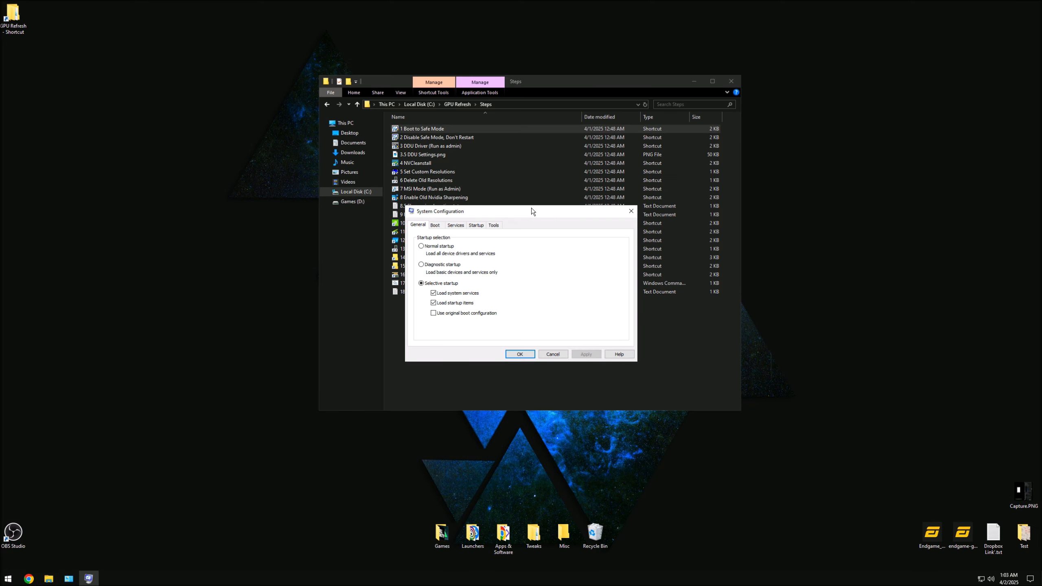
{"action": "left_click_drag", "start_coordinate": [487, 212], "coordinate": [441, 232]}
{"action": "left_click", "coordinate": [429, 228]}
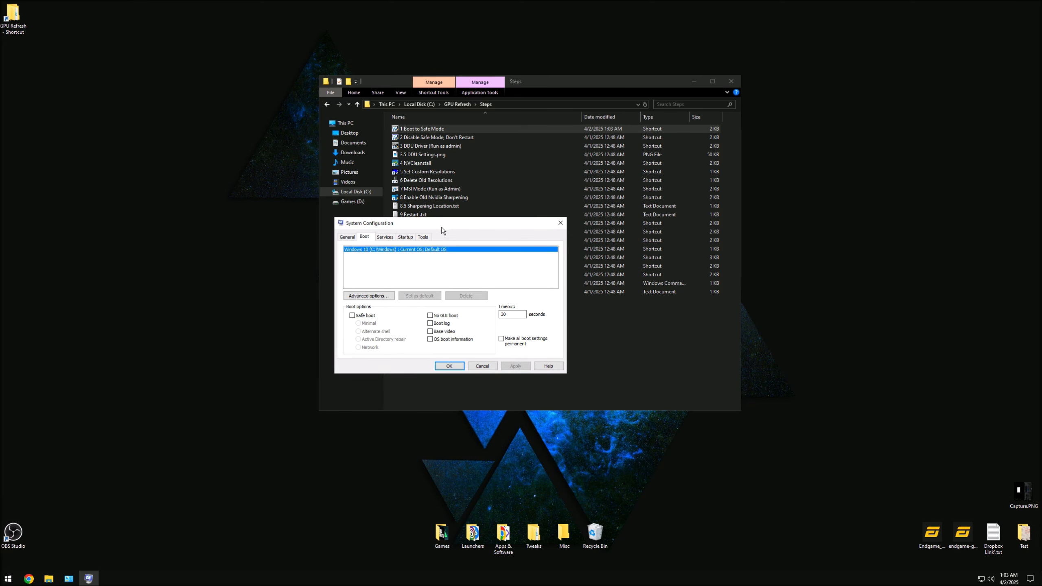
{"action": "left_click", "coordinate": [352, 316]}
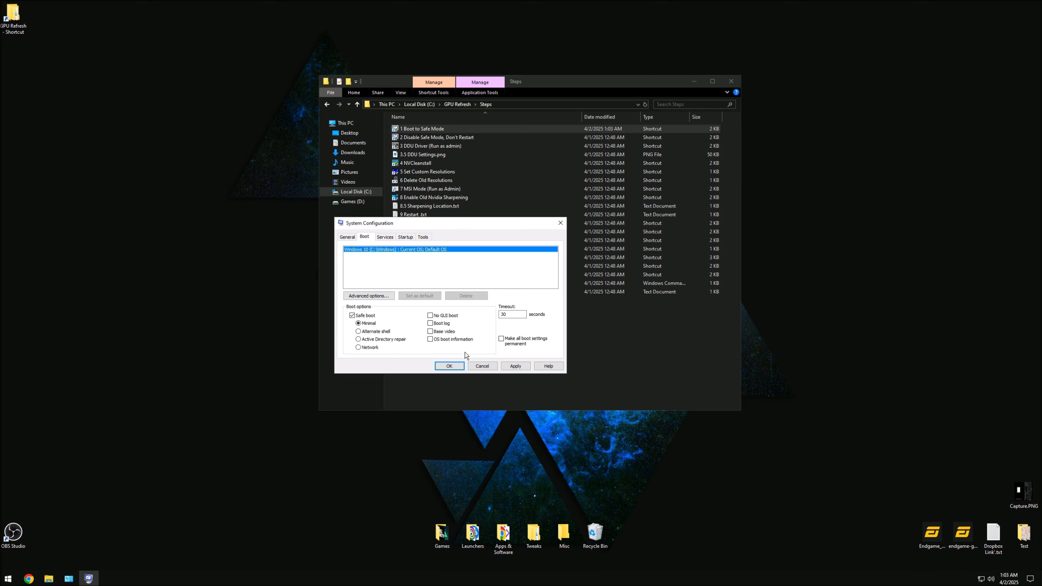
{"action": "left_click", "coordinate": [449, 366]}
{"action": "left_click", "coordinate": [731, 82]}
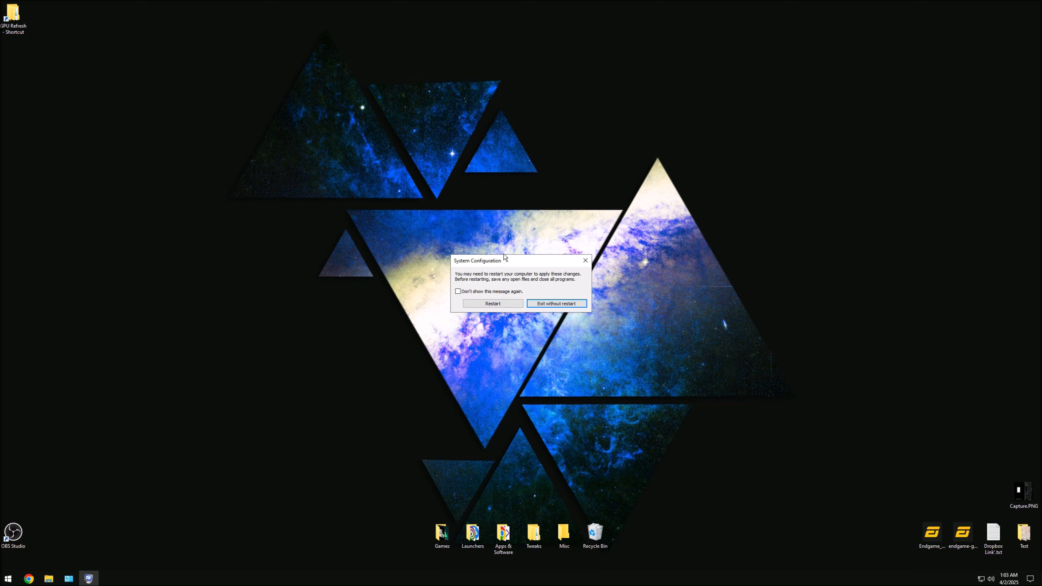
{"action": "left_click_drag", "start_coordinate": [505, 259], "coordinate": [486, 235]}
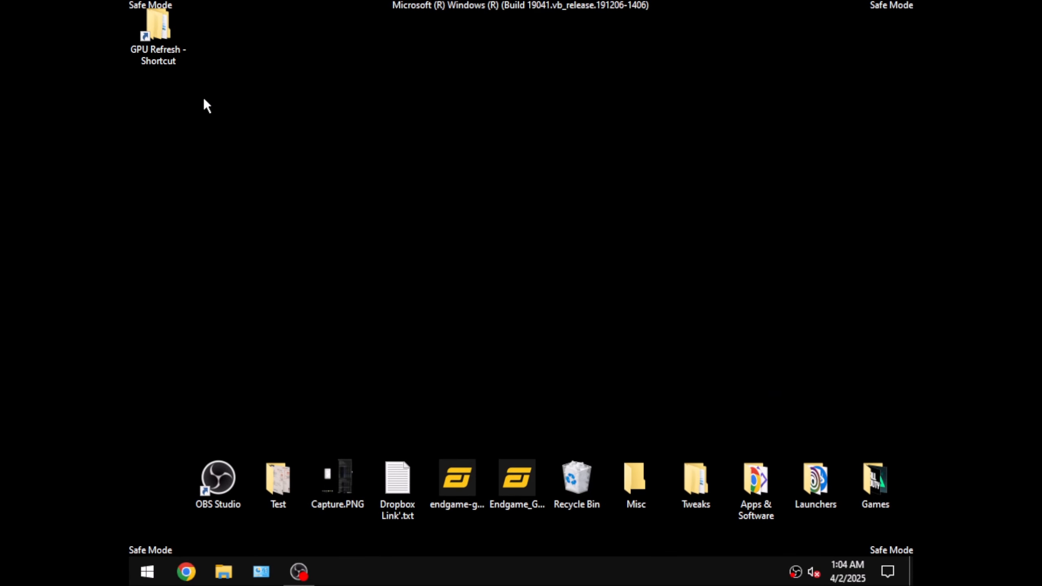
Step: Open the Steps folder from the GPU Refresh desktop shortcut and run "2 Disable Safe Mode, Don't Restart"
{"action": "double_click", "coordinate": [158, 36]}
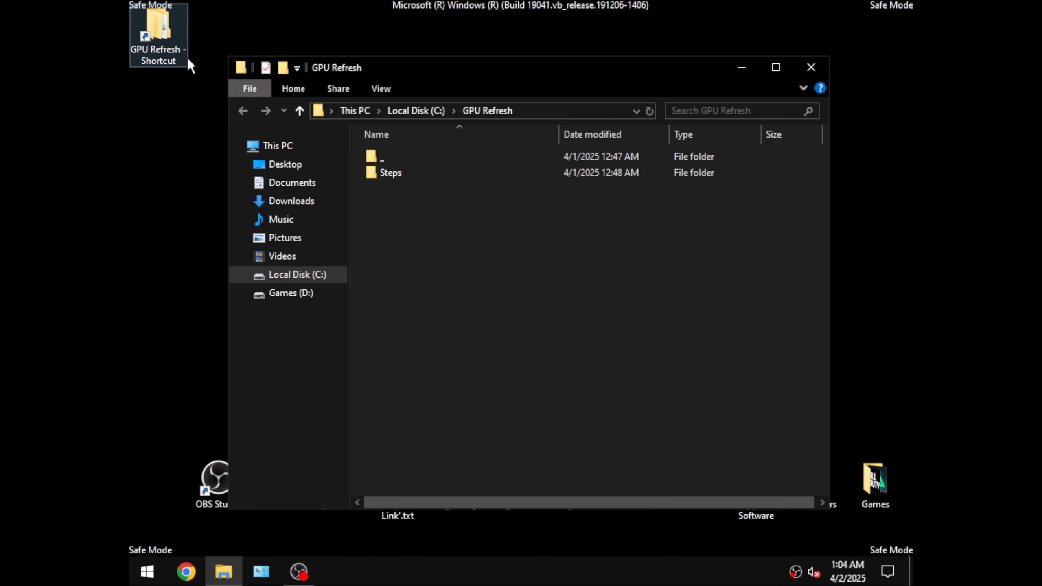
{"action": "double_click", "coordinate": [466, 171]}
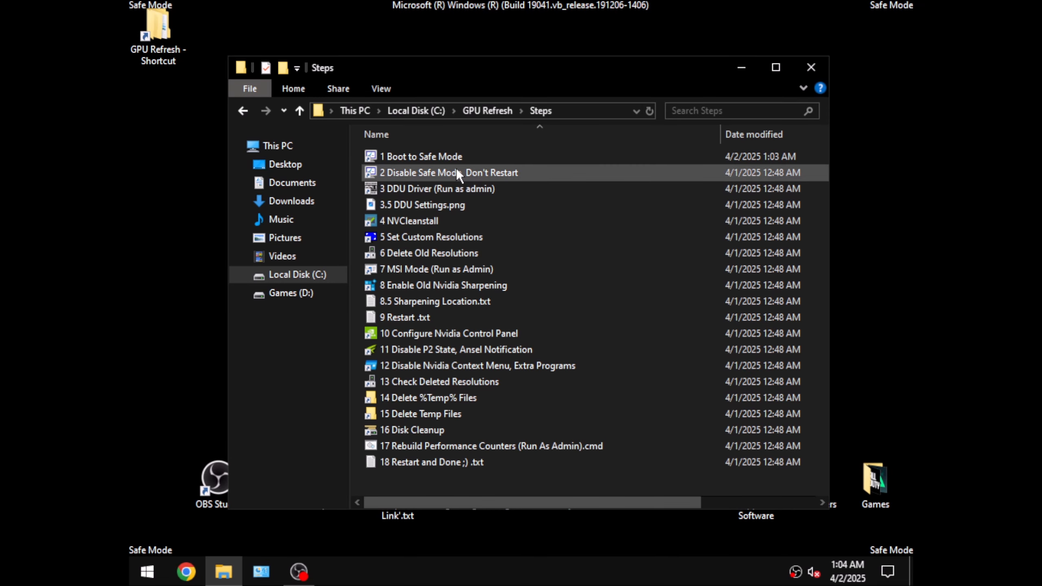
{"action": "left_click", "coordinate": [456, 169]}
{"action": "right_click", "coordinate": [456, 169]}
{"action": "left_click", "coordinate": [509, 211]}
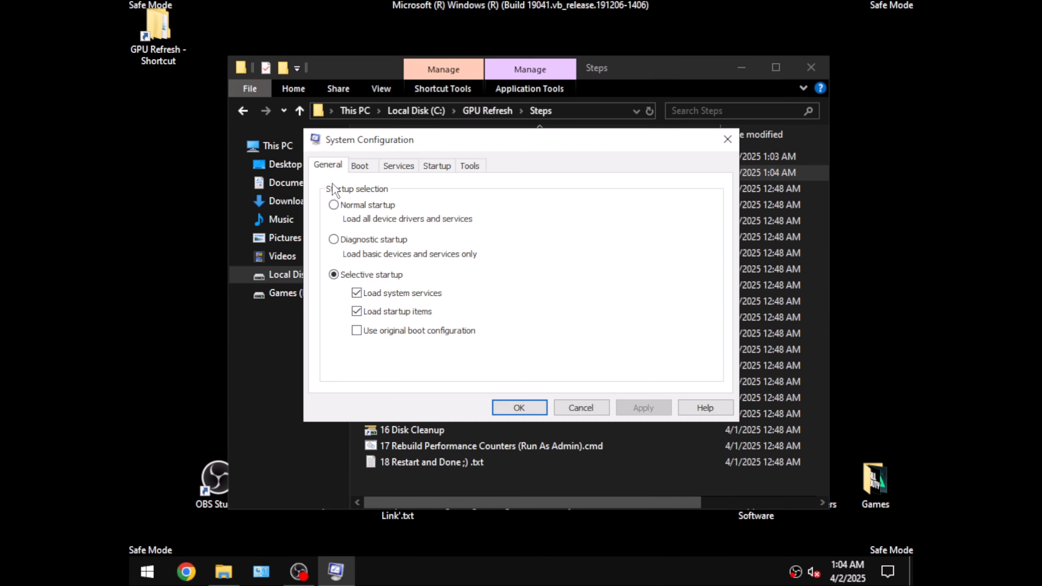
Step: Turn off Safe boot in the boot options, apply the change, and exit System Configuration without restarting
{"action": "left_click", "coordinate": [359, 165]}
{"action": "left_click", "coordinate": [336, 312]}
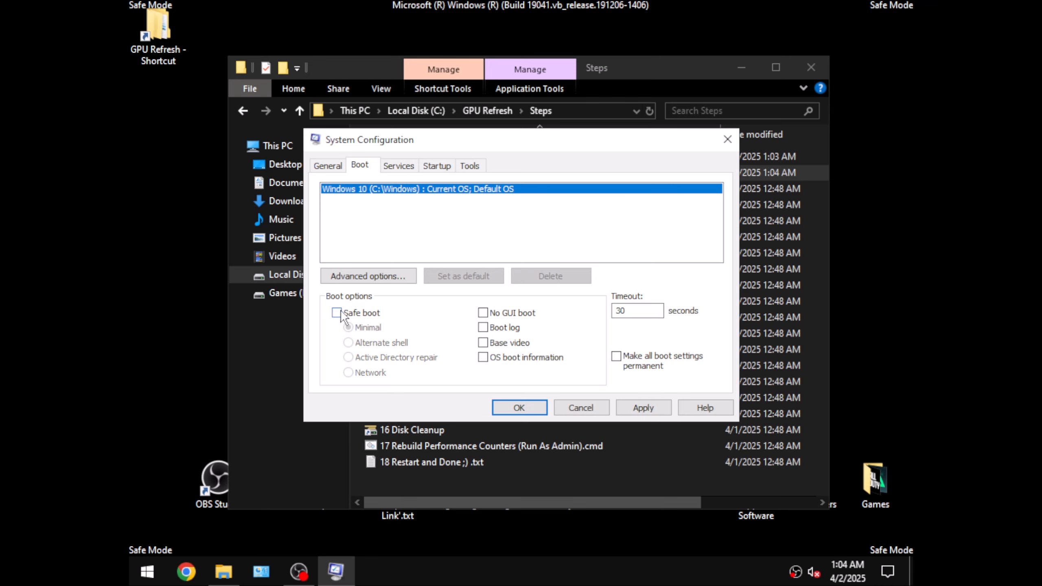
{"action": "left_click", "coordinate": [650, 407]}
{"action": "left_click", "coordinate": [541, 412]}
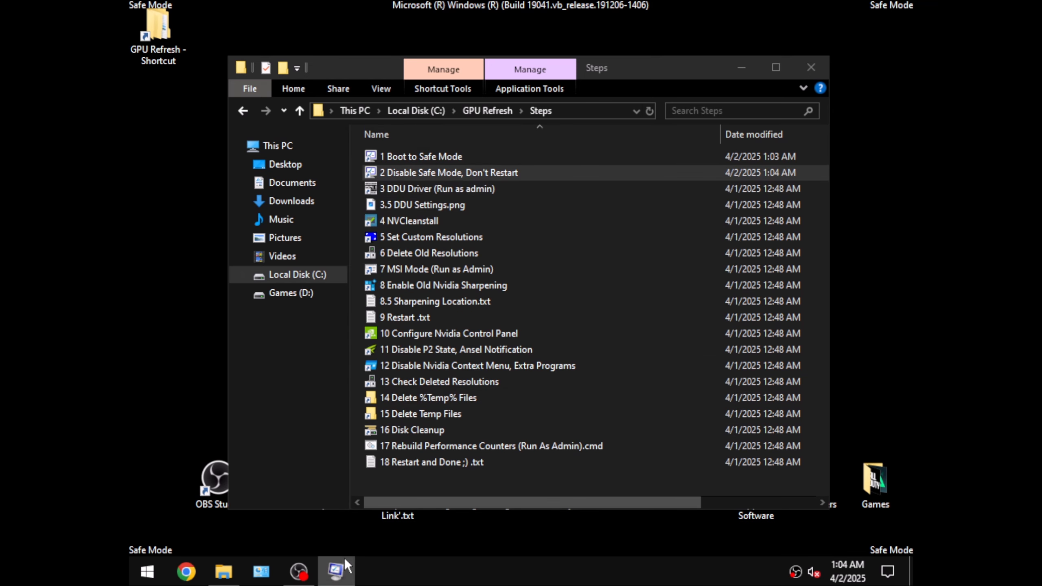
{"action": "left_click", "coordinate": [350, 570]}
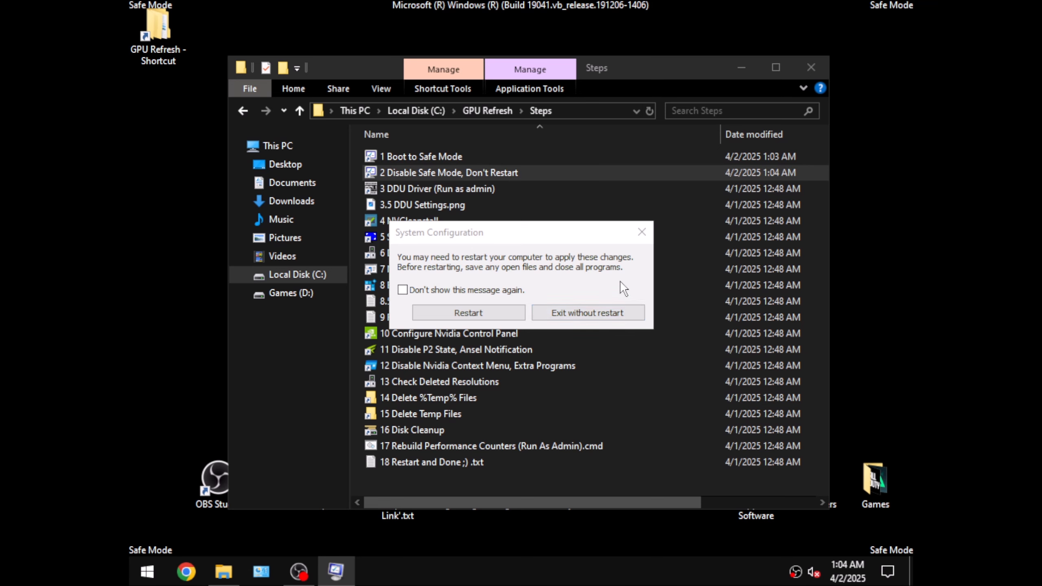
{"action": "left_click", "coordinate": [592, 312]}
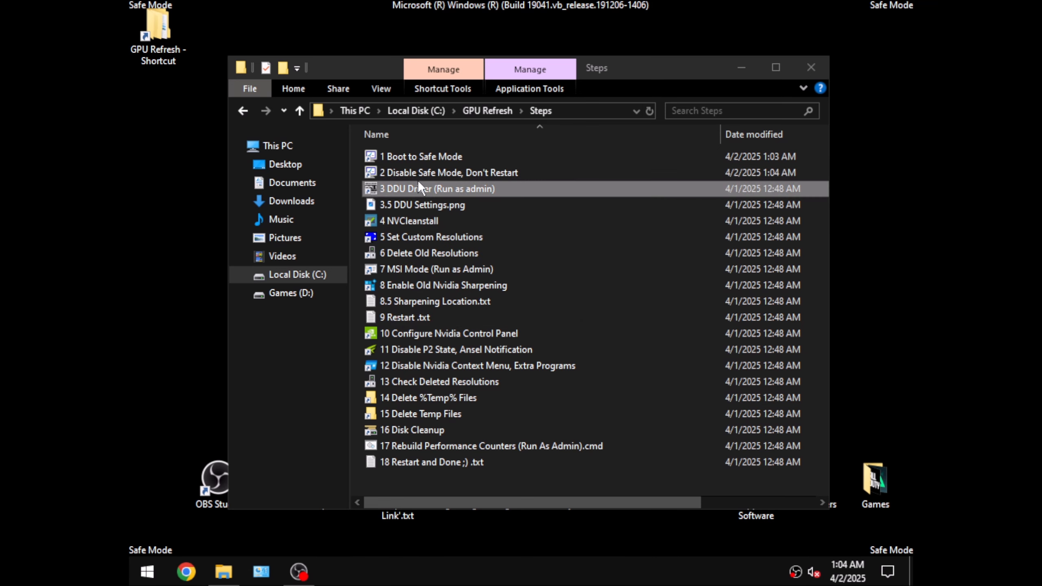
Step: Run "3 DDU Driver (Run as admin)" as administrator, review the Display Driver Uninstaller options, and close them
{"action": "right_click", "coordinate": [415, 190]}
{"action": "left_click", "coordinate": [474, 233]}
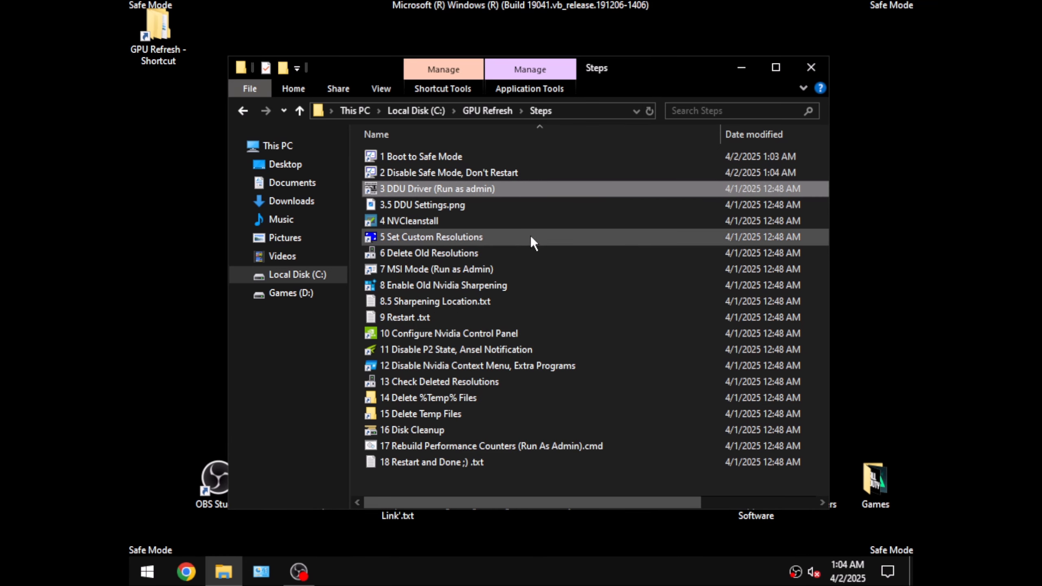
{"action": "left_click", "coordinate": [284, 74]}
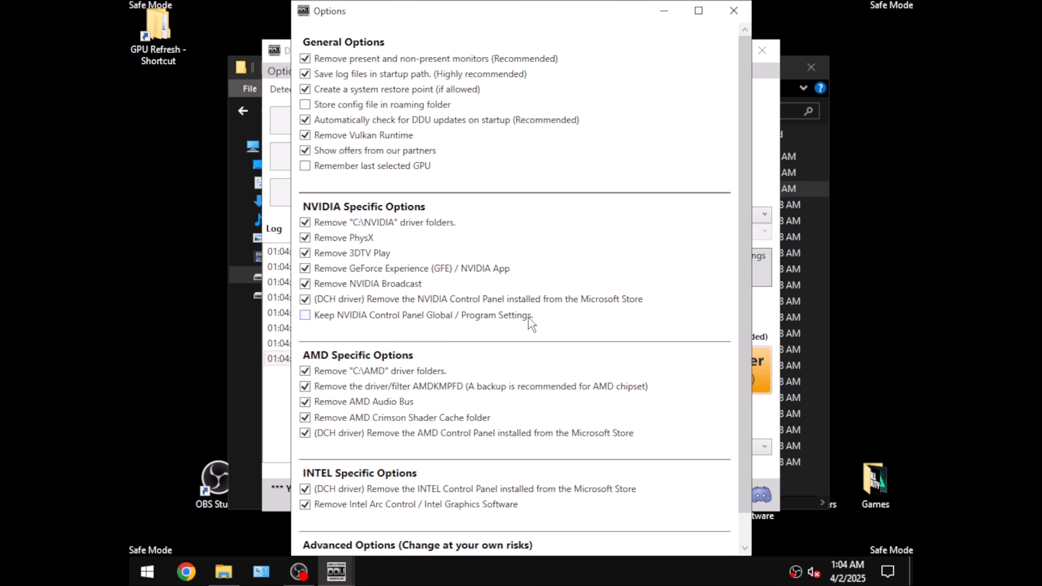
{"action": "scroll", "coordinate": [449, 392], "scroll_direction": "down", "scroll_amount": 1}
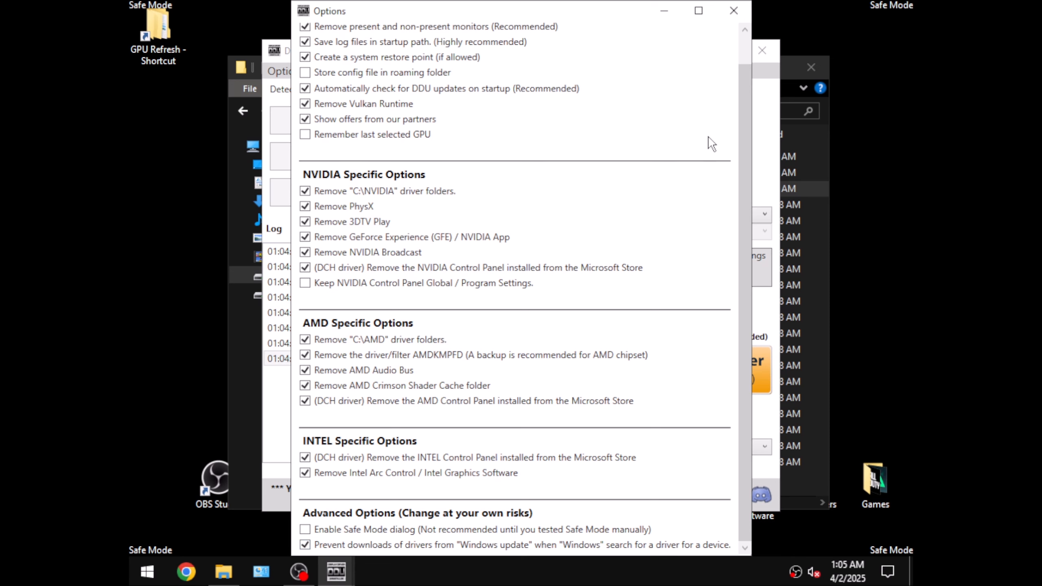
{"action": "left_click", "coordinate": [734, 10]}
Step: Set the device type to GPU with NVIDIA as the vendor and start the driver cleanup with Clean and restart
{"action": "left_click", "coordinate": [659, 215]}
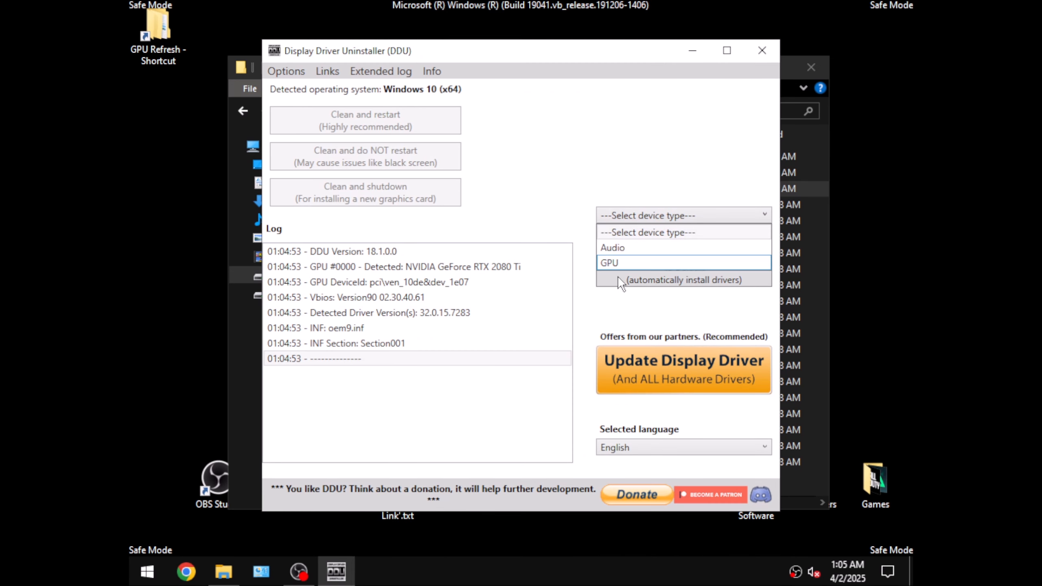
{"action": "left_click", "coordinate": [631, 261]}
{"action": "left_click", "coordinate": [634, 232]}
{"action": "left_click", "coordinate": [627, 264]}
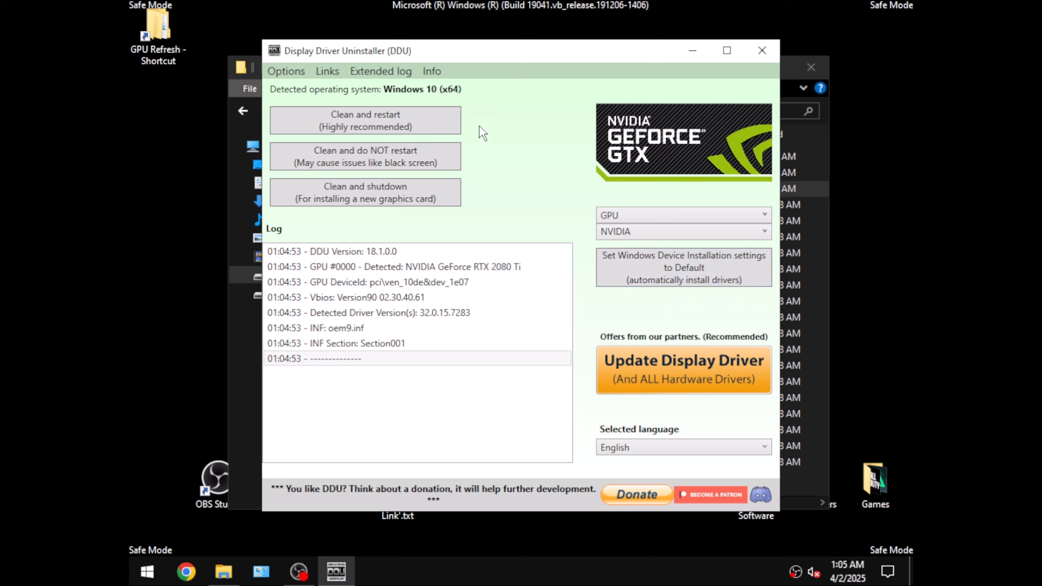
{"action": "left_click", "coordinate": [369, 117]}
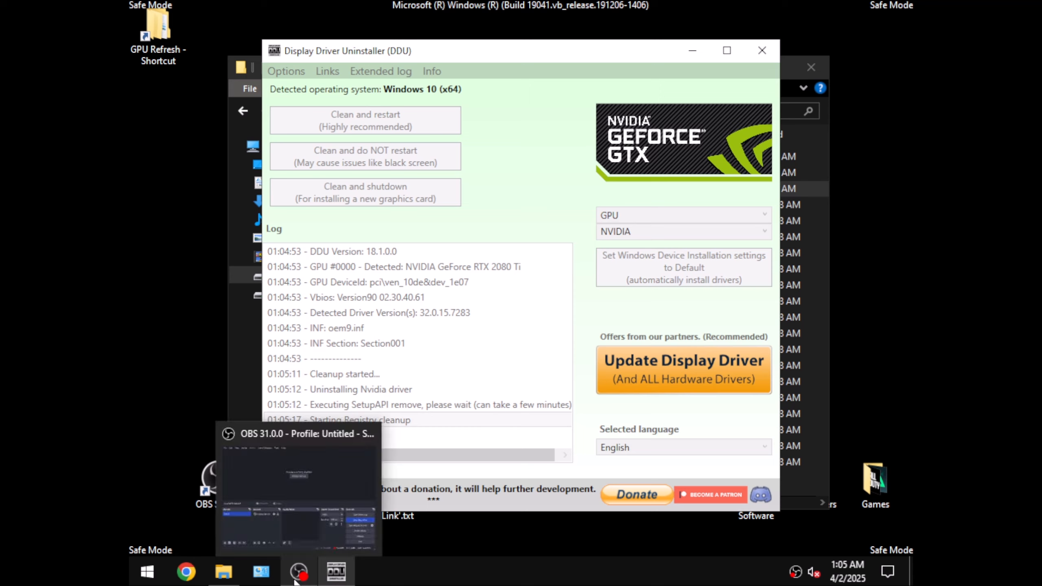
{"action": "left_click", "coordinate": [308, 572]}
{"action": "left_click", "coordinate": [845, 400]}
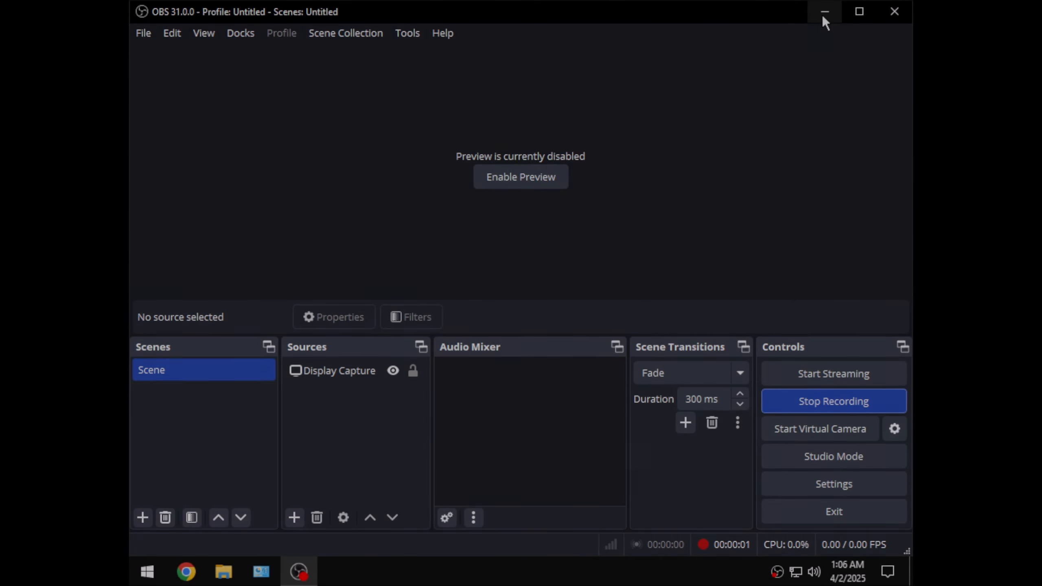
{"action": "left_click", "coordinate": [824, 12]}
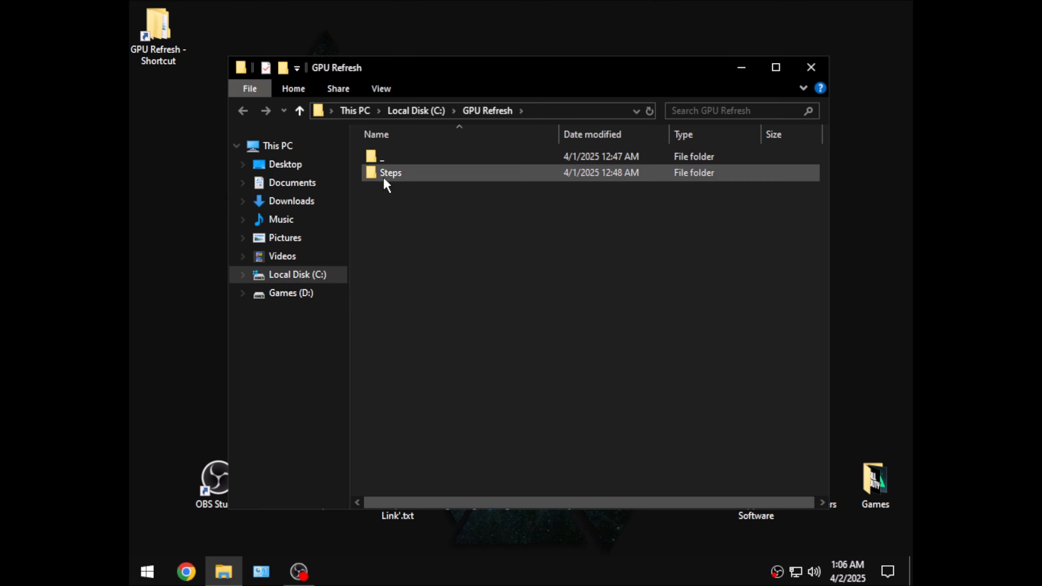
Step: Open the Steps folder in GPU Refresh and run "4 NVCleanstall" as administrator
{"action": "double_click", "coordinate": [388, 176]}
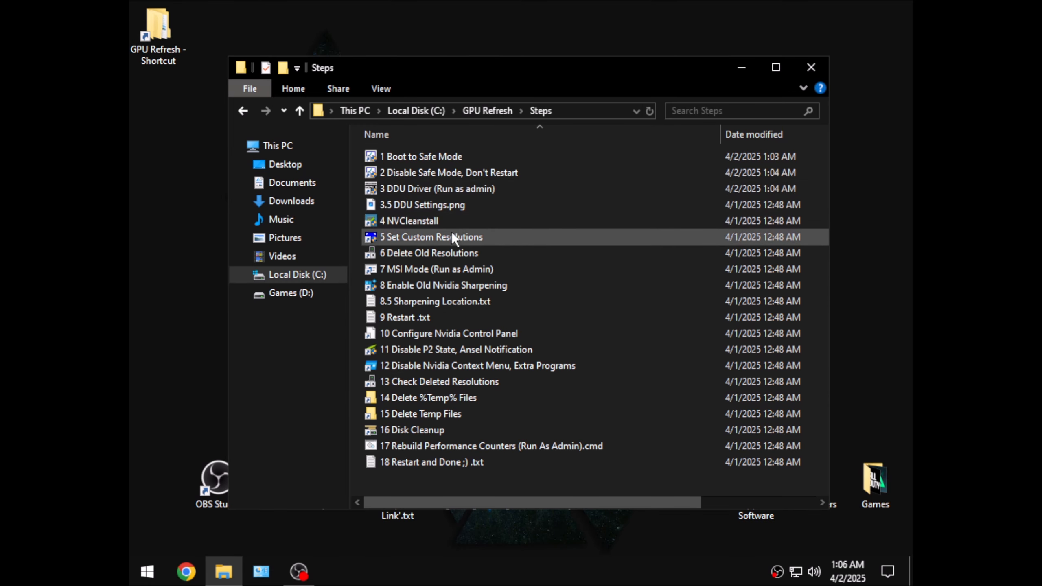
{"action": "right_click", "coordinate": [404, 220]}
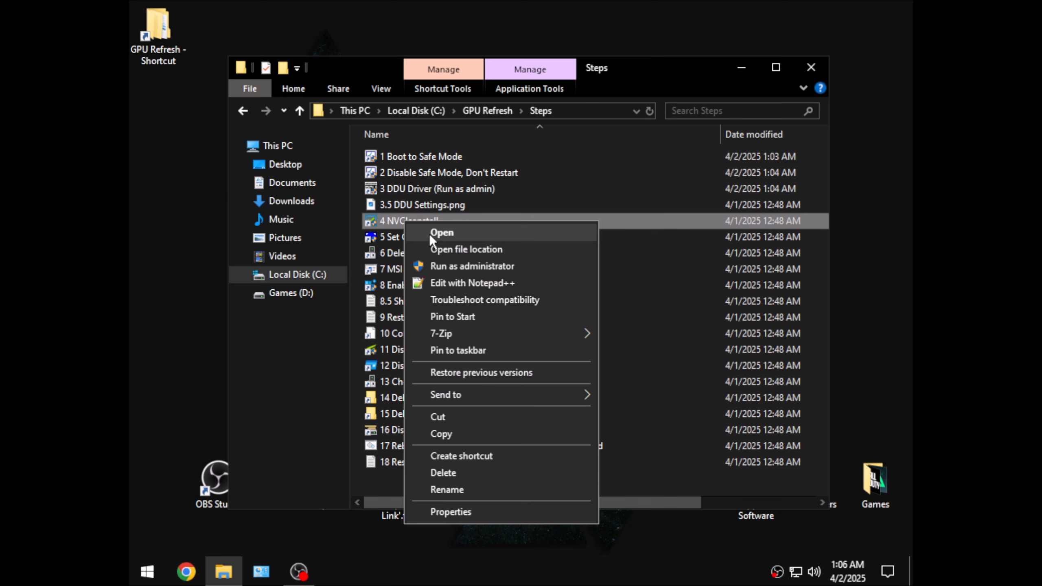
{"action": "left_click", "coordinate": [441, 264]}
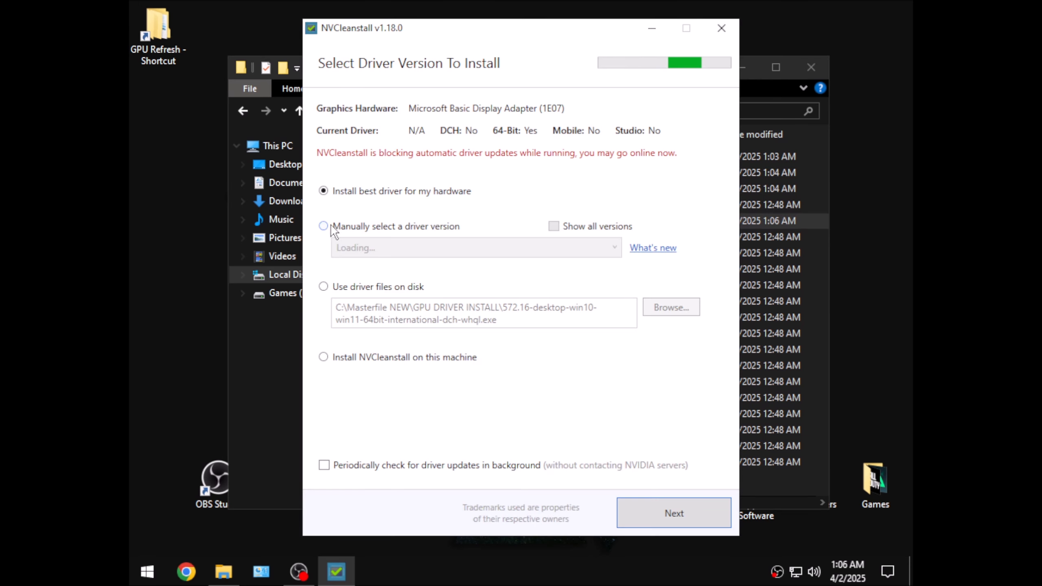
Step: Manually select driver version 572.83 (Windows 10/11, 64 bit, Desktop, DCH) and proceed to the component selection
{"action": "left_click", "coordinate": [333, 229]}
{"action": "left_click", "coordinate": [455, 248]}
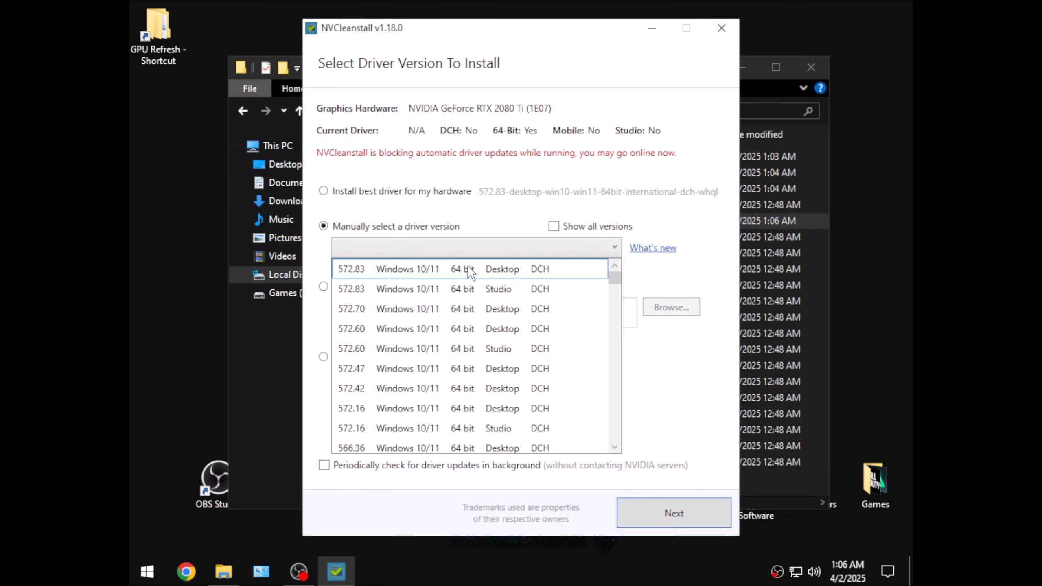
{"action": "scroll", "coordinate": [485, 279], "scroll_direction": "up", "scroll_amount": 1}
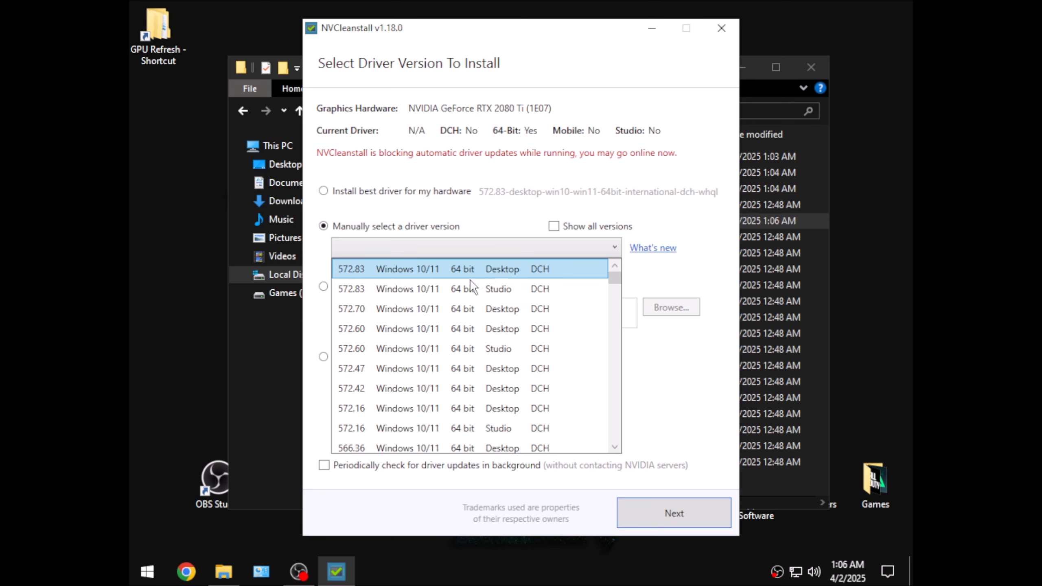
{"action": "left_click", "coordinate": [464, 269]}
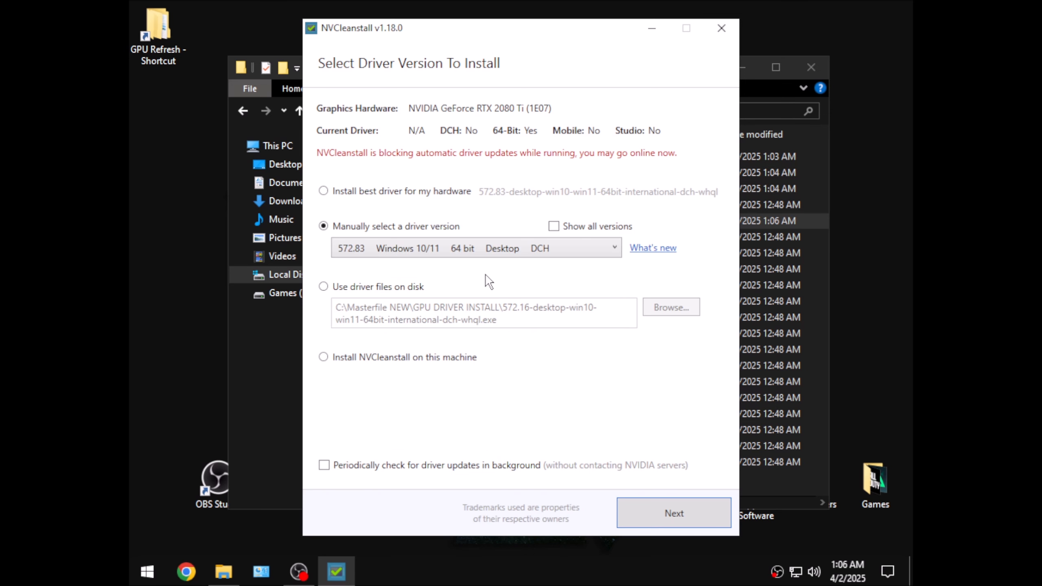
{"action": "left_click", "coordinate": [672, 518]}
Step: Install the driver with the Legacy Control Panel component added, and close the NVIDIA installer once it finishes
{"action": "left_click", "coordinate": [347, 128]}
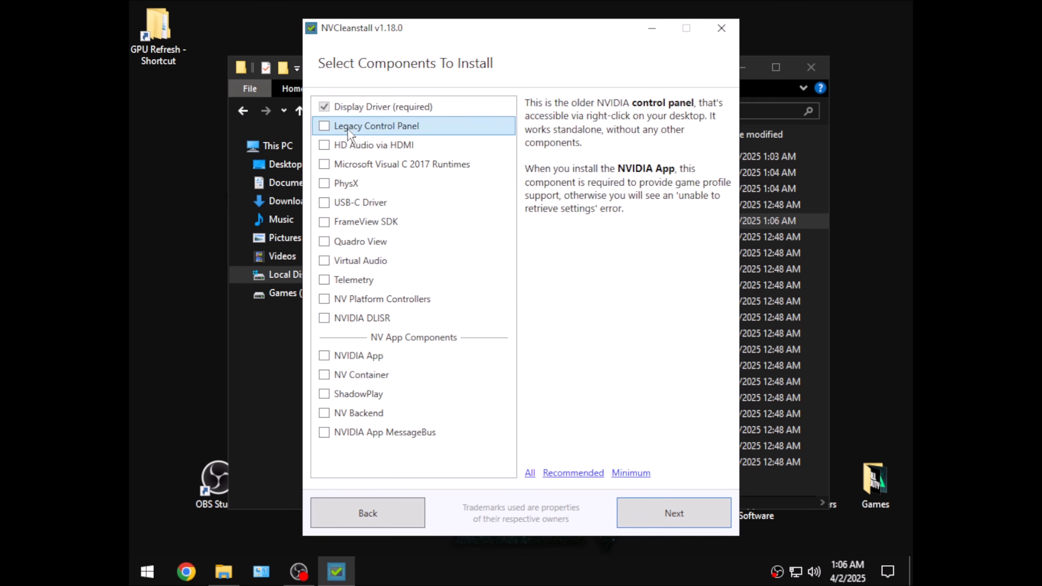
{"action": "left_click", "coordinate": [324, 126]}
{"action": "left_click", "coordinate": [686, 515]}
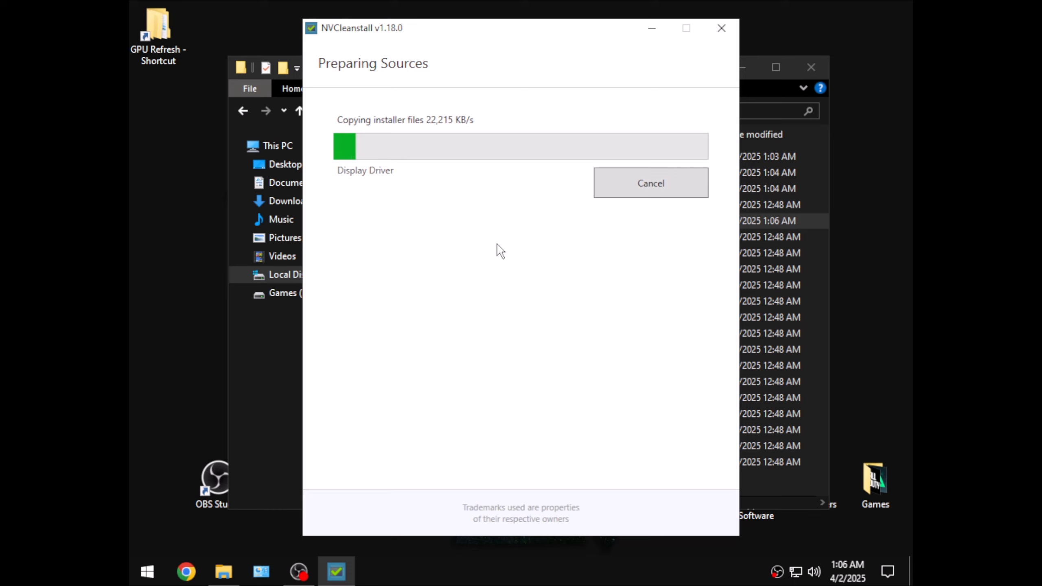
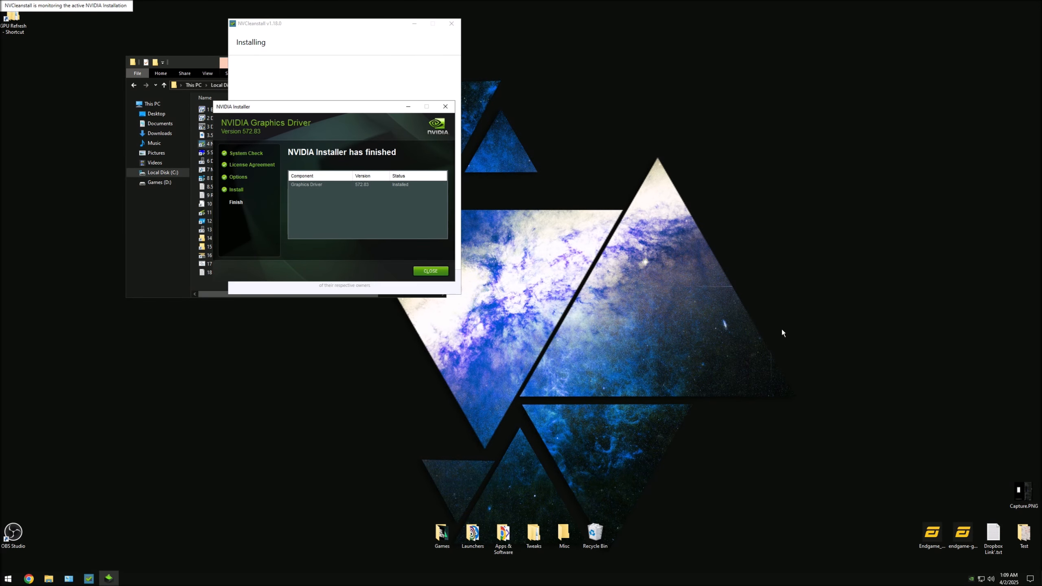
{"action": "left_click", "coordinate": [430, 272]}
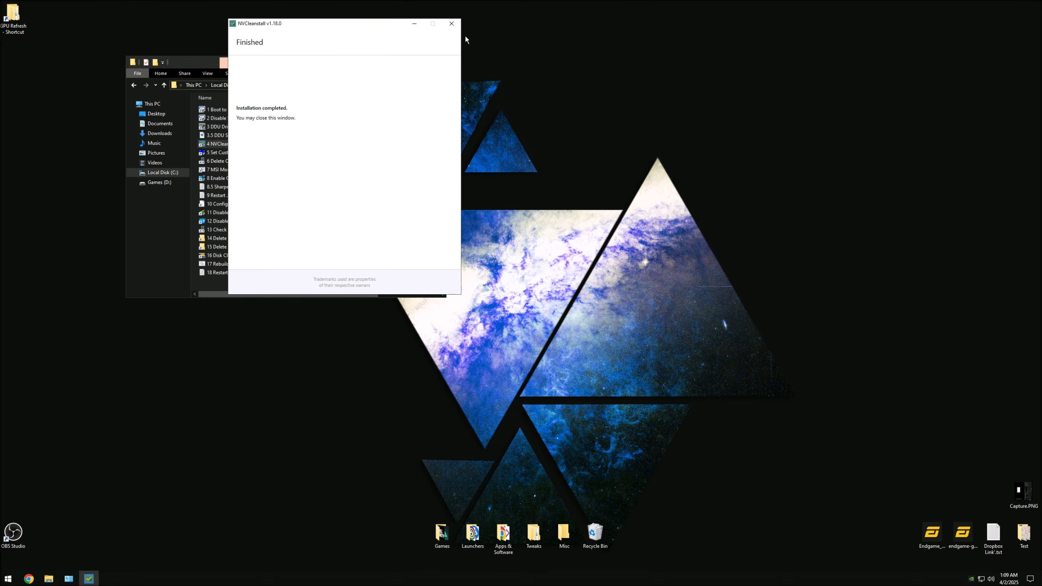
Step: Close NVCleanstall and run "5 Set Custom Resolutions" from the Steps folder as administrator
{"action": "left_click", "coordinate": [452, 23]}
{"action": "left_click_drag", "start_coordinate": [330, 60], "coordinate": [427, 149]}
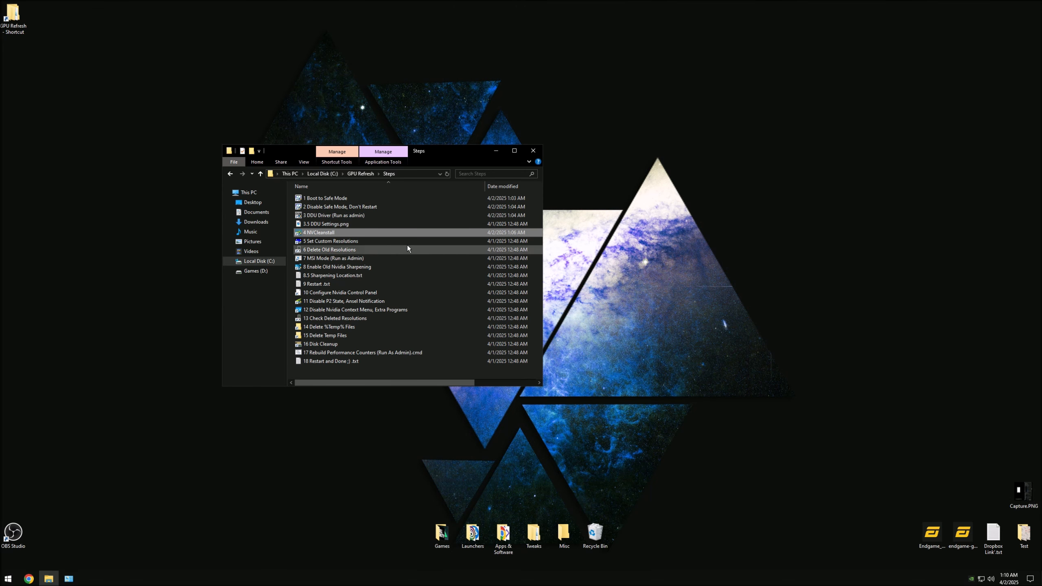
{"action": "left_click", "coordinate": [359, 241]}
{"action": "right_click", "coordinate": [356, 244]}
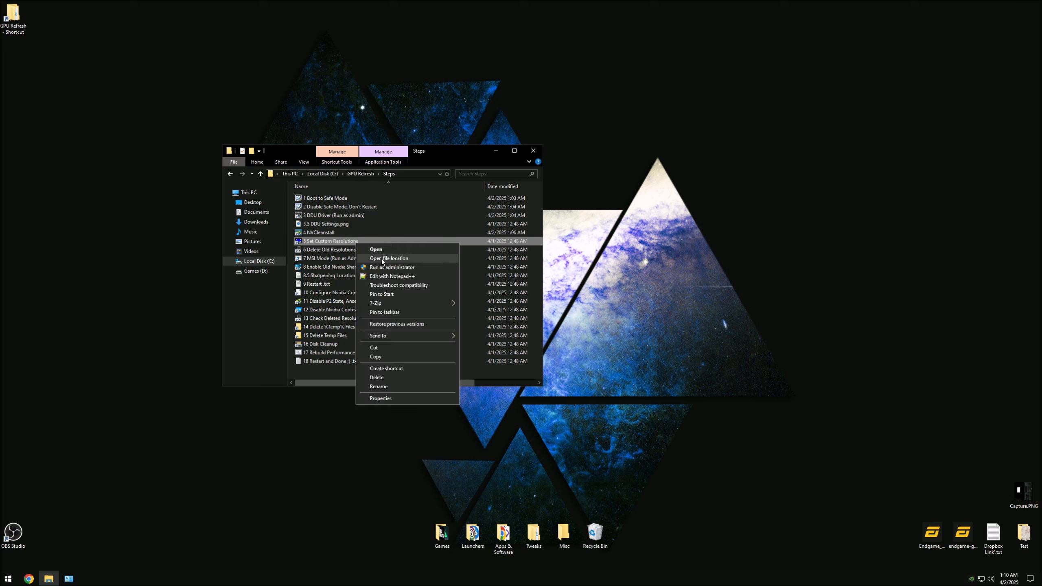
{"action": "left_click", "coordinate": [402, 267]}
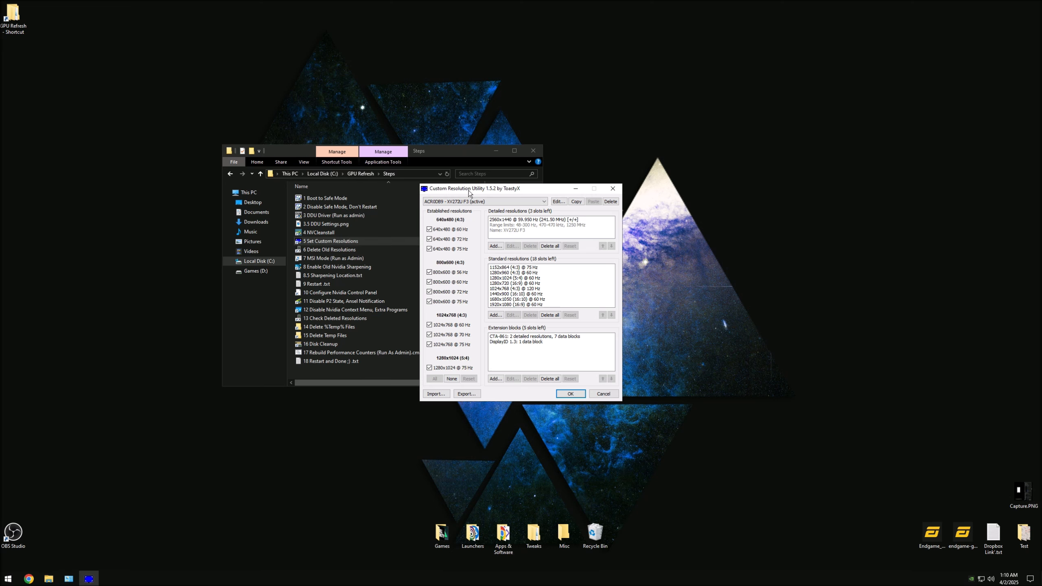
{"action": "left_click_drag", "start_coordinate": [466, 191], "coordinate": [403, 191]}
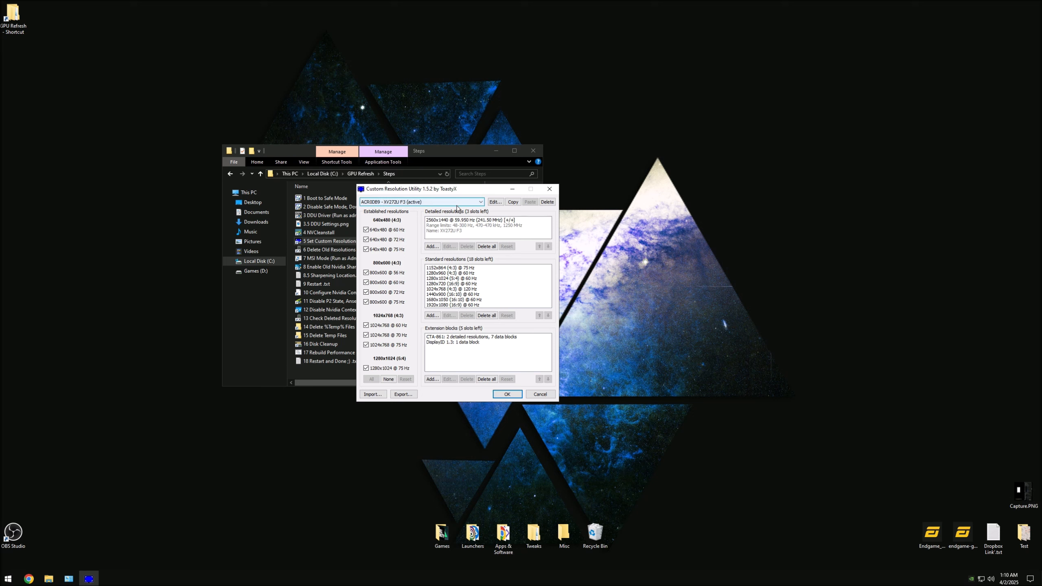
Step: Mark the inactive XV272U F3 display entry for deletion, switch back to the active XV272U F3, and close the utility without saving
{"action": "left_click", "coordinate": [476, 200]}
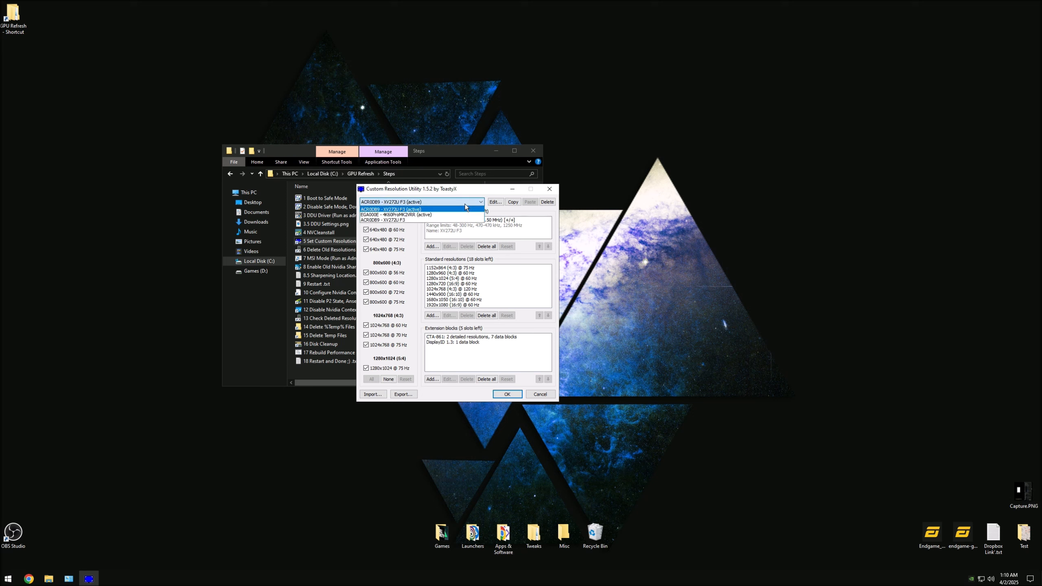
{"action": "left_click", "coordinate": [440, 220]}
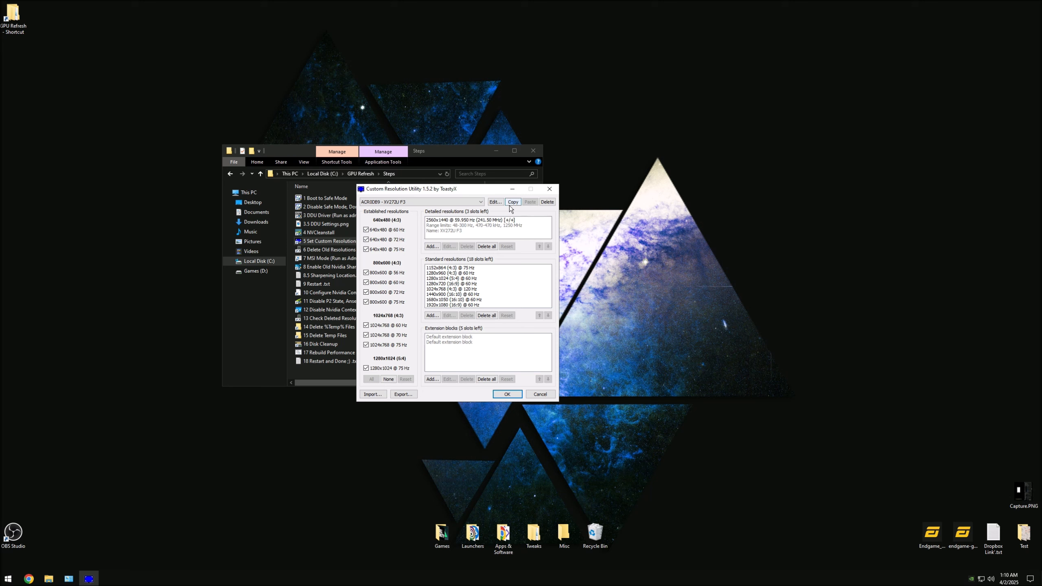
{"action": "left_click", "coordinate": [548, 201]}
{"action": "left_click_drag", "start_coordinate": [475, 194], "coordinate": [537, 216]}
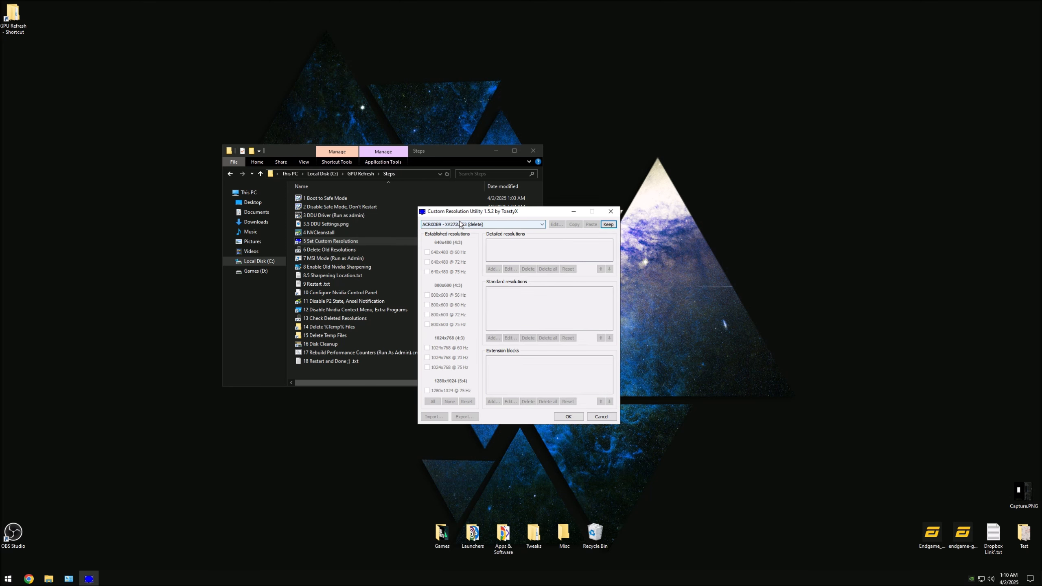
{"action": "left_click", "coordinate": [488, 225]}
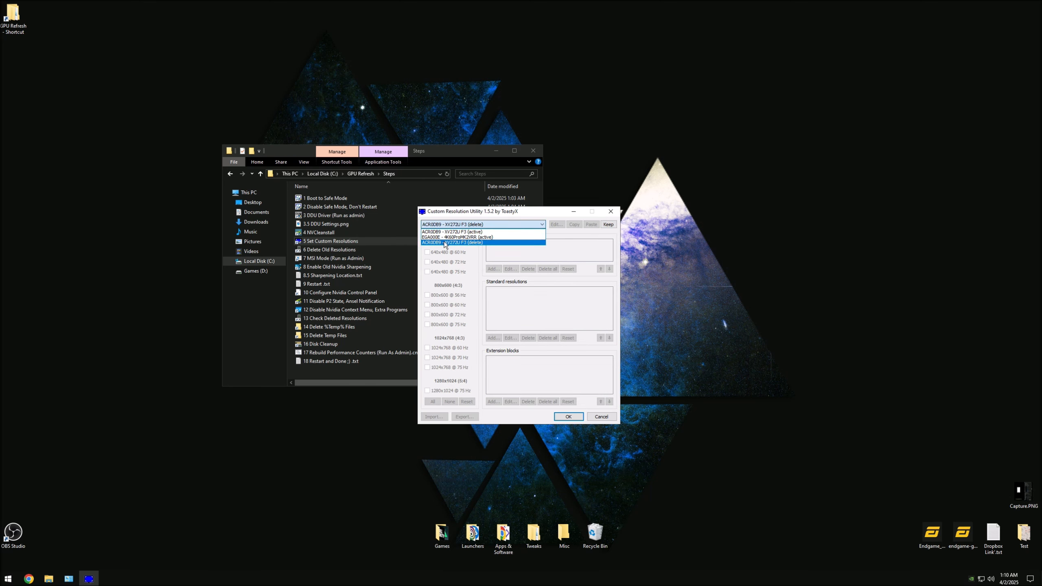
{"action": "left_click", "coordinate": [475, 232]}
{"action": "left_click", "coordinate": [475, 224]}
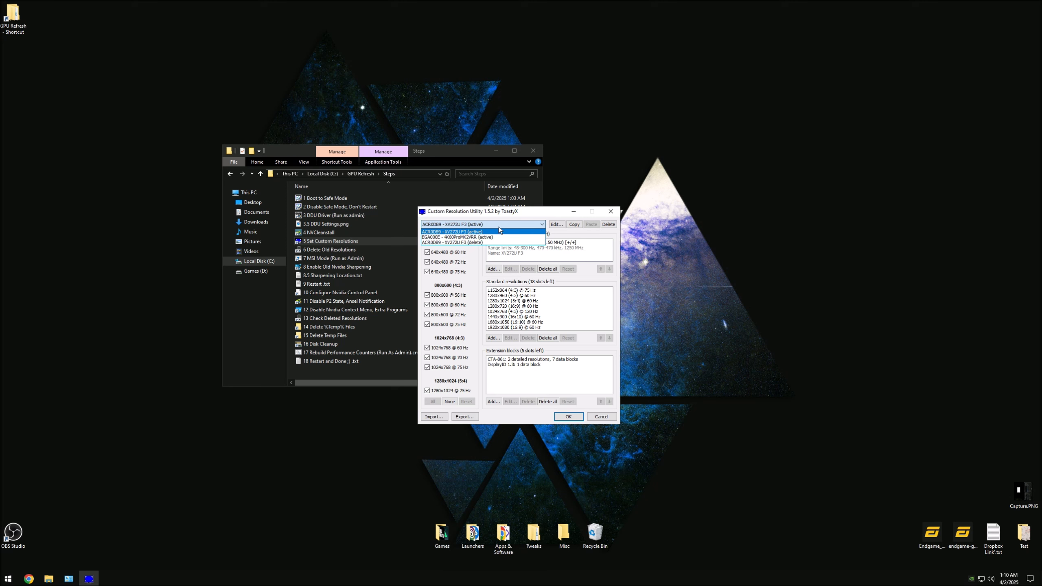
{"action": "left_click", "coordinate": [514, 214]}
{"action": "left_click", "coordinate": [611, 212]}
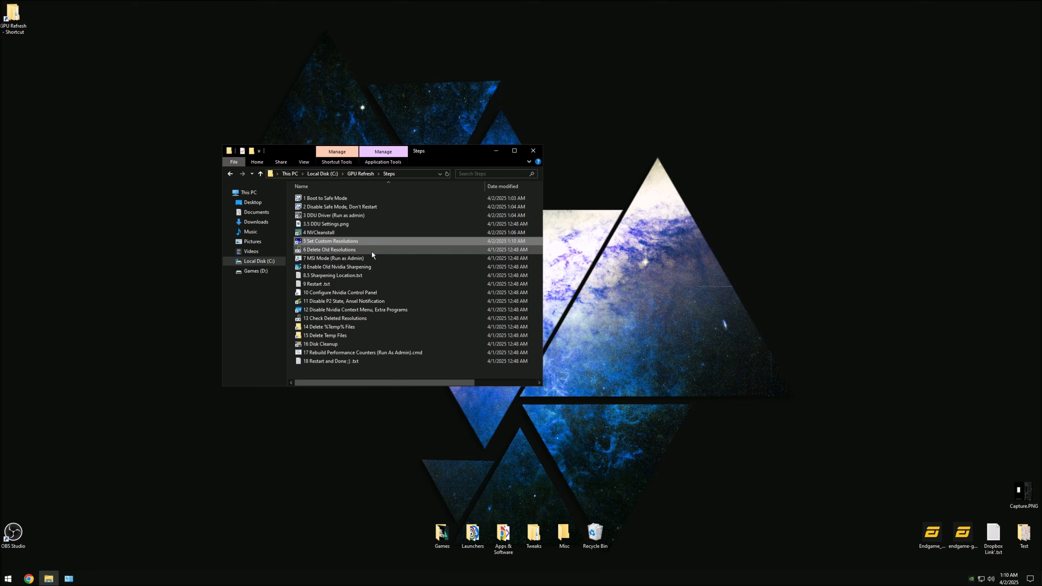
Step: Run "6 Delete Old Resolutions" and set Device Manager to list devices by connection with hidden devices shown
{"action": "right_click", "coordinate": [352, 251]}
{"action": "left_click", "coordinate": [381, 287]}
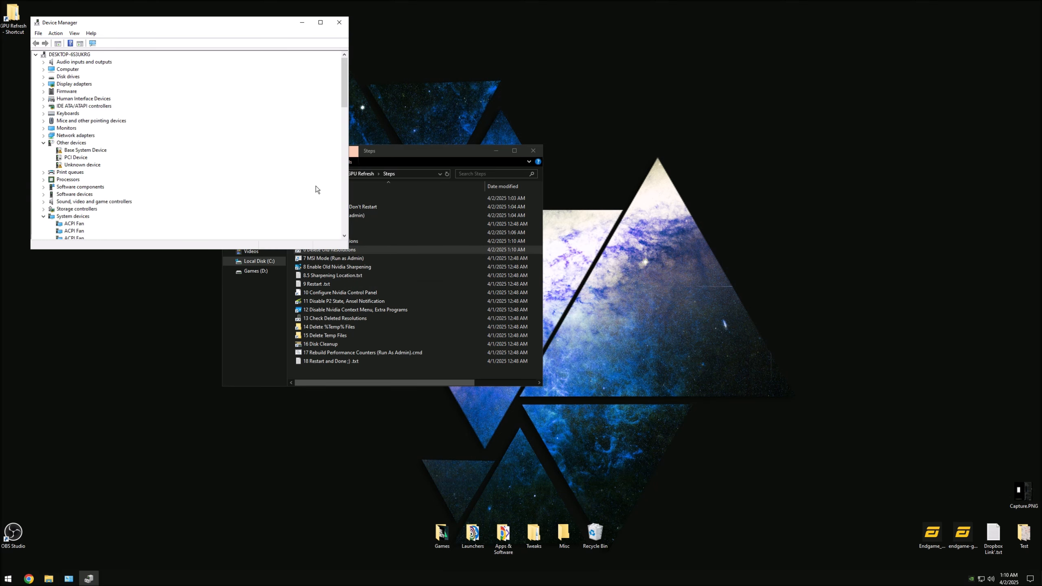
{"action": "left_click_drag", "start_coordinate": [157, 26], "coordinate": [416, 178]}
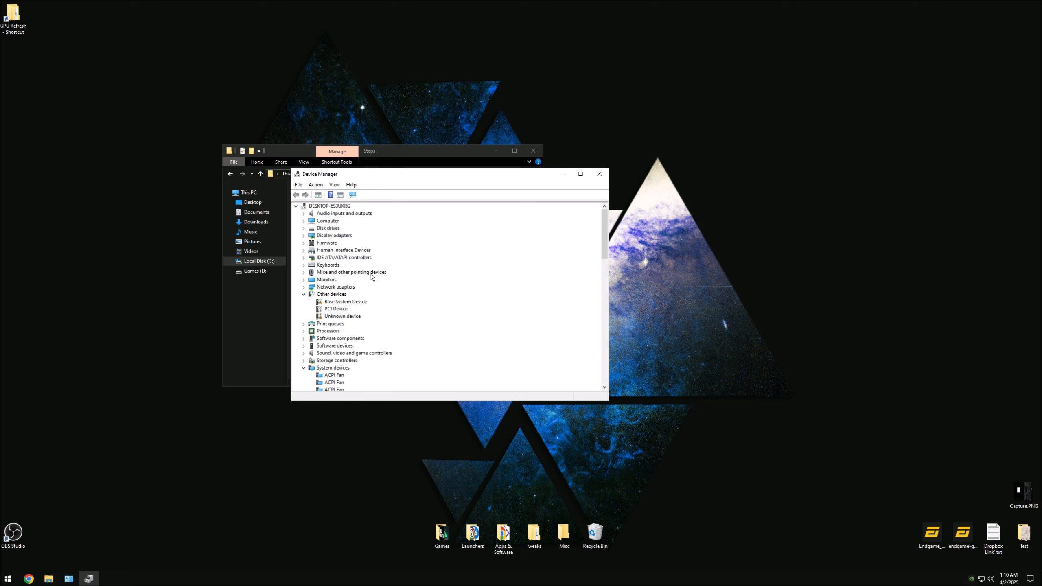
{"action": "left_click", "coordinate": [335, 185]}
{"action": "left_click", "coordinate": [341, 204]}
{"action": "left_click", "coordinate": [335, 185]}
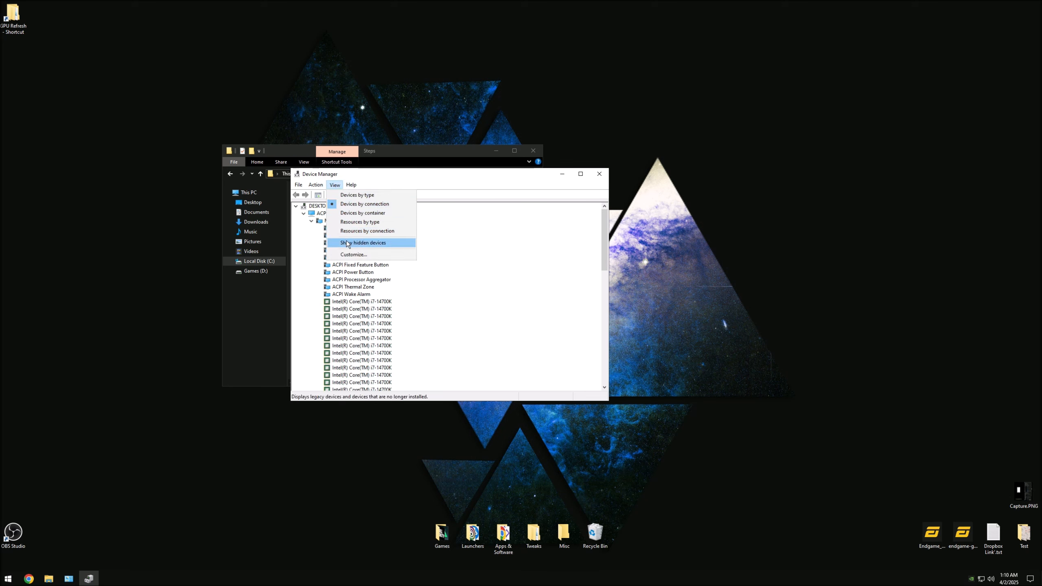
{"action": "left_click", "coordinate": [347, 242]}
Step: Uninstall the Generic Non-PnP Monitor and the Generic PnP Monitor under Microsoft Basic Display Driver
{"action": "left_click_drag", "start_coordinate": [604, 244], "coordinate": [608, 361]}
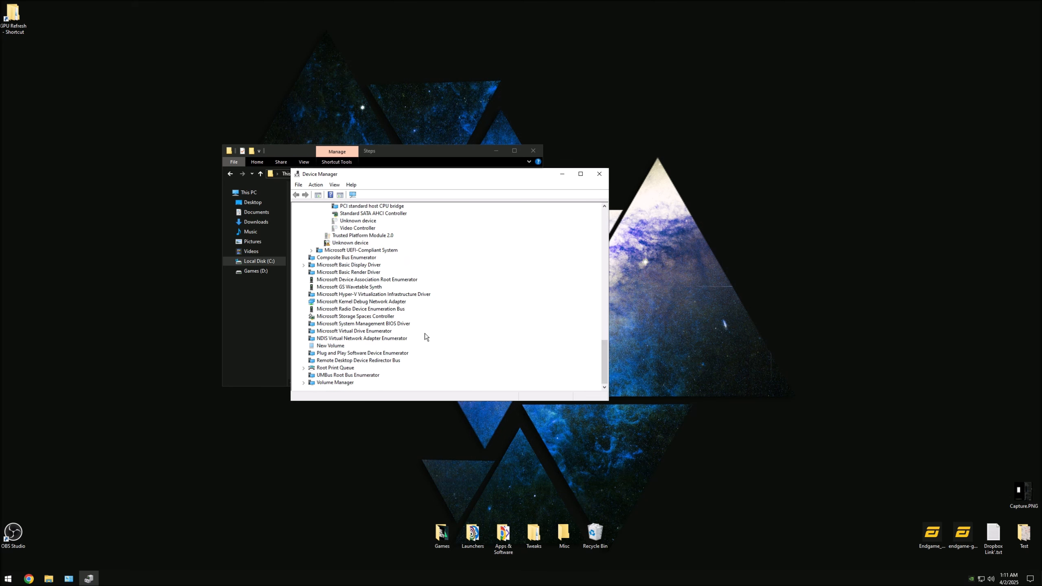
{"action": "left_click", "coordinate": [320, 265]}
{"action": "left_click", "coordinate": [304, 265]}
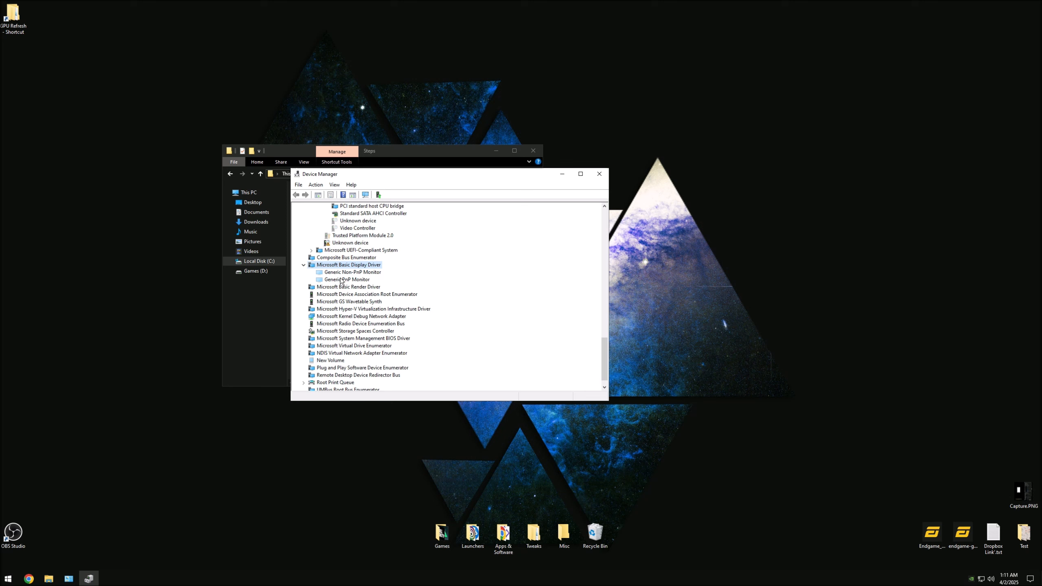
{"action": "left_click", "coordinate": [335, 185]}
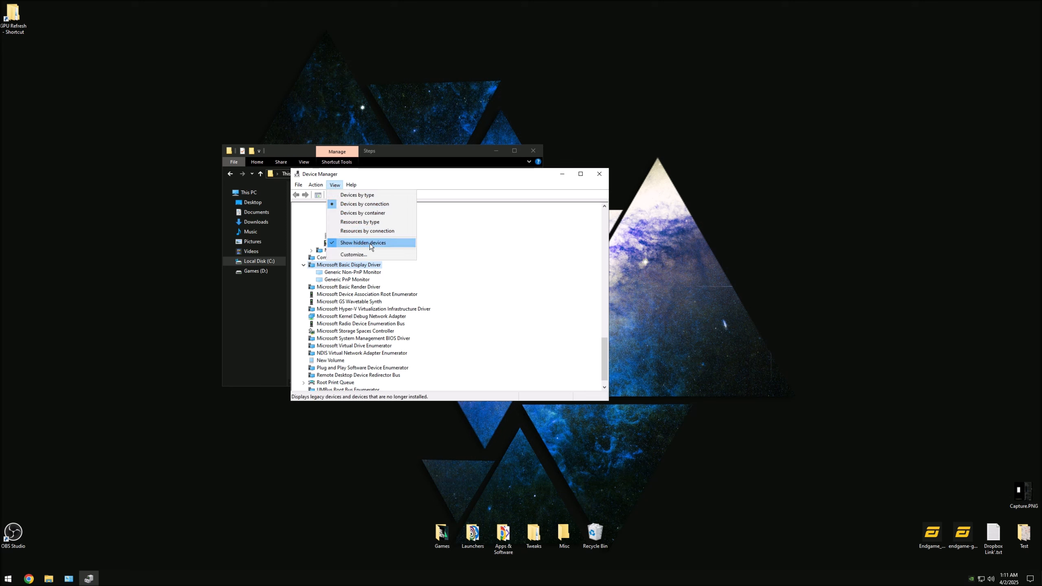
{"action": "left_click", "coordinate": [425, 210]}
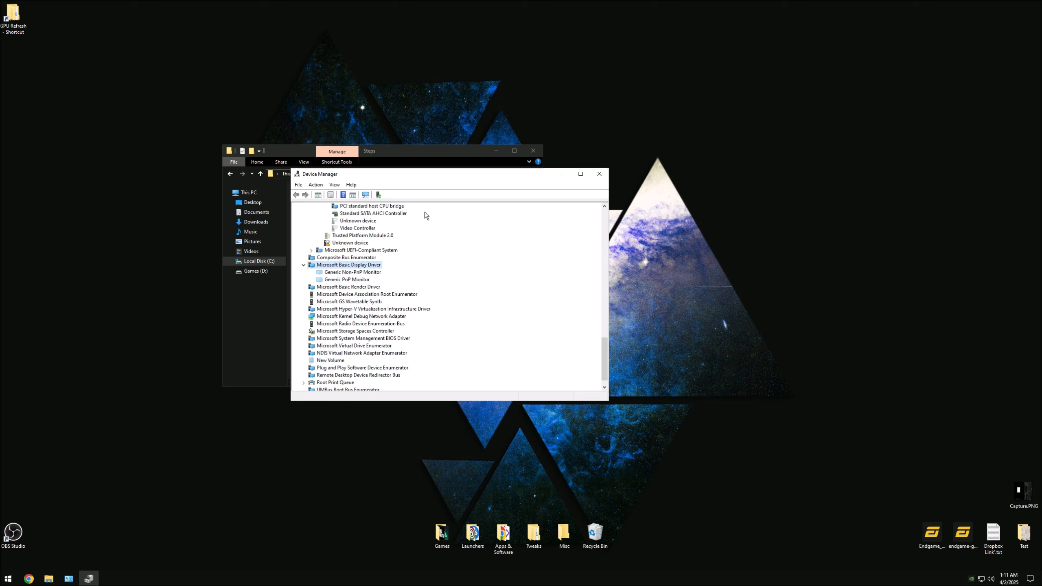
{"action": "left_click", "coordinate": [354, 272]}
{"action": "right_click", "coordinate": [352, 273]}
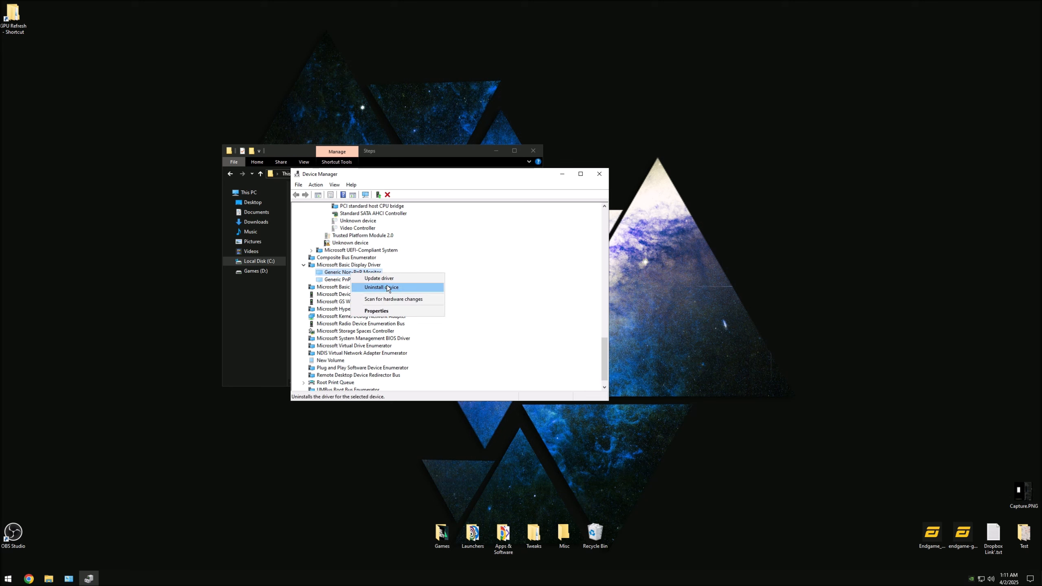
{"action": "left_click", "coordinate": [391, 287]}
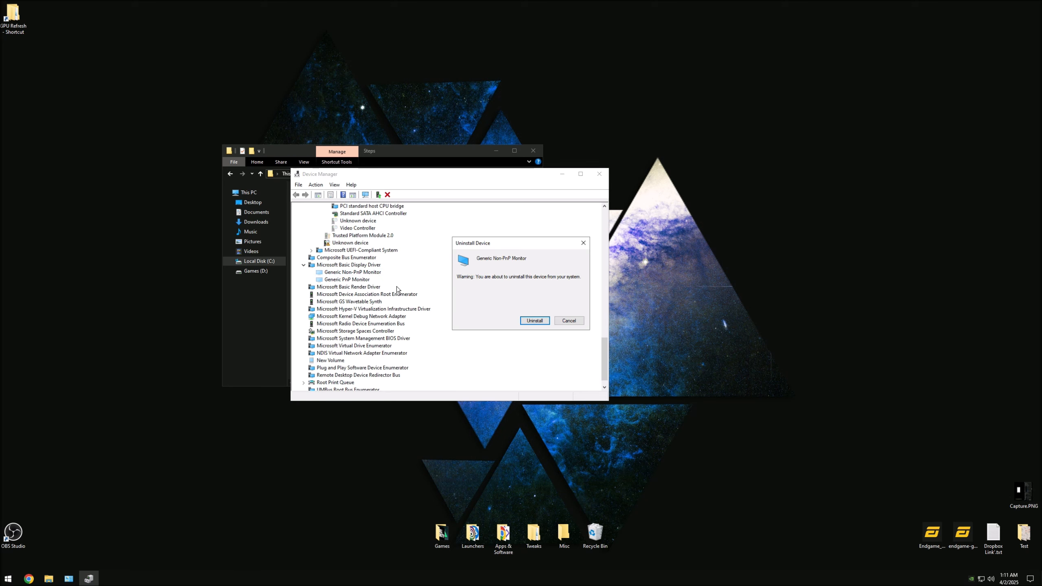
{"action": "left_click", "coordinate": [534, 321]}
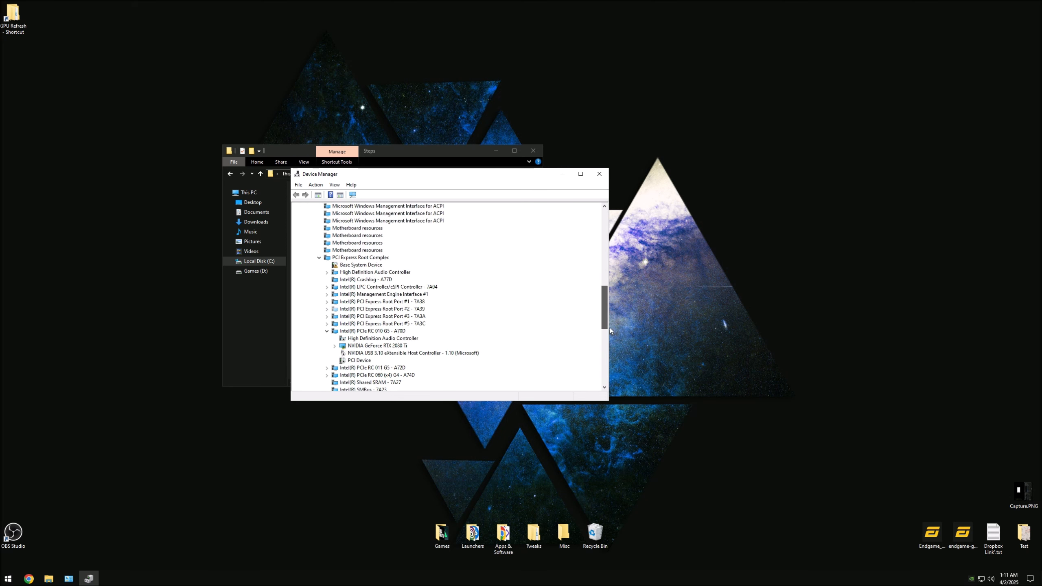
{"action": "right_click", "coordinate": [347, 264]}
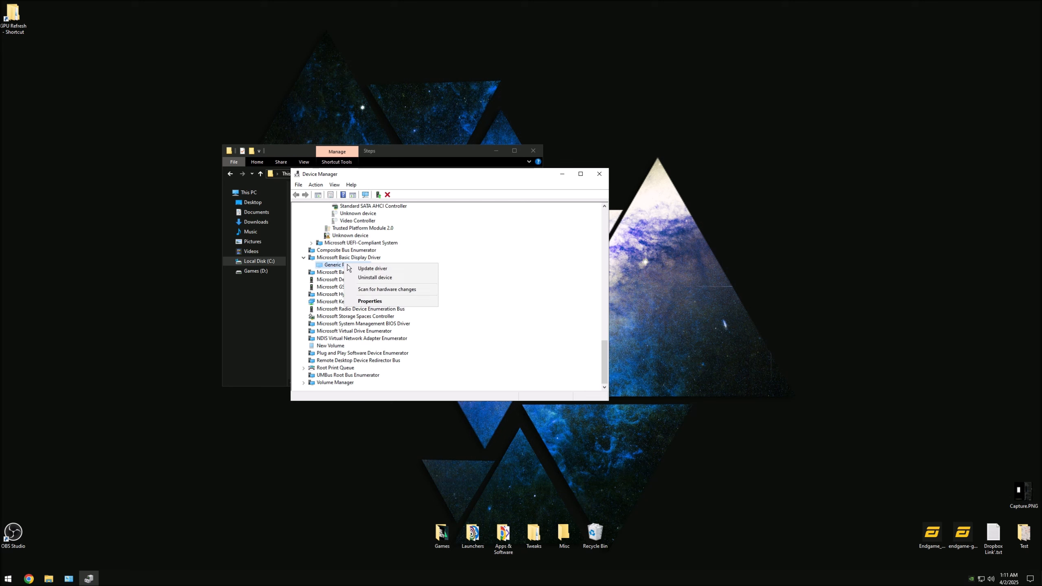
{"action": "left_click", "coordinate": [386, 278]}
{"action": "left_click", "coordinate": [533, 321]}
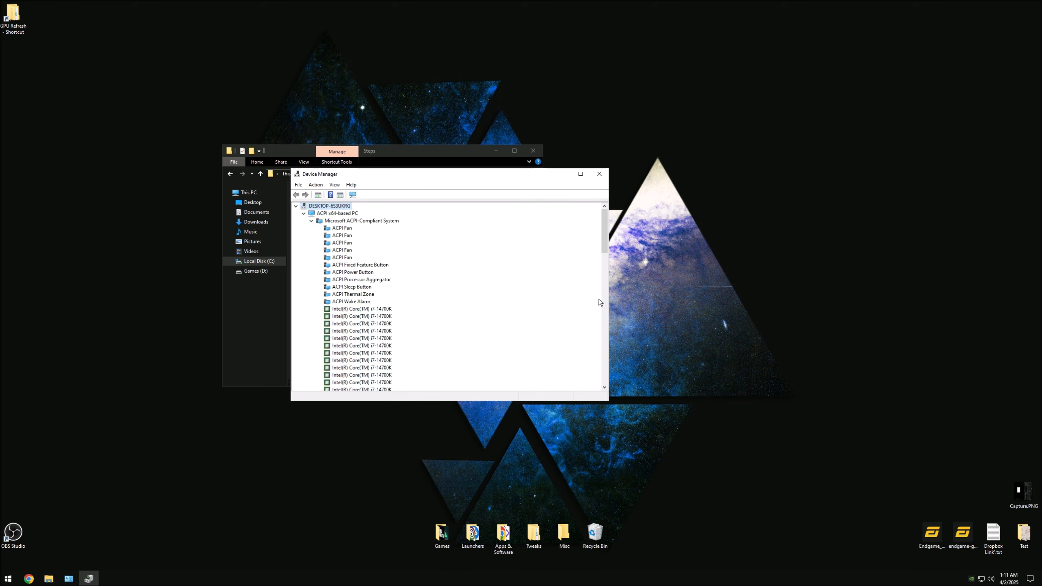
Step: Uninstall the greyed-out Generic PnP Monitor under NVIDIA GeForce RTX 2080 Ti and close Device Manager
{"action": "left_click_drag", "start_coordinate": [603, 243], "coordinate": [617, 331]}
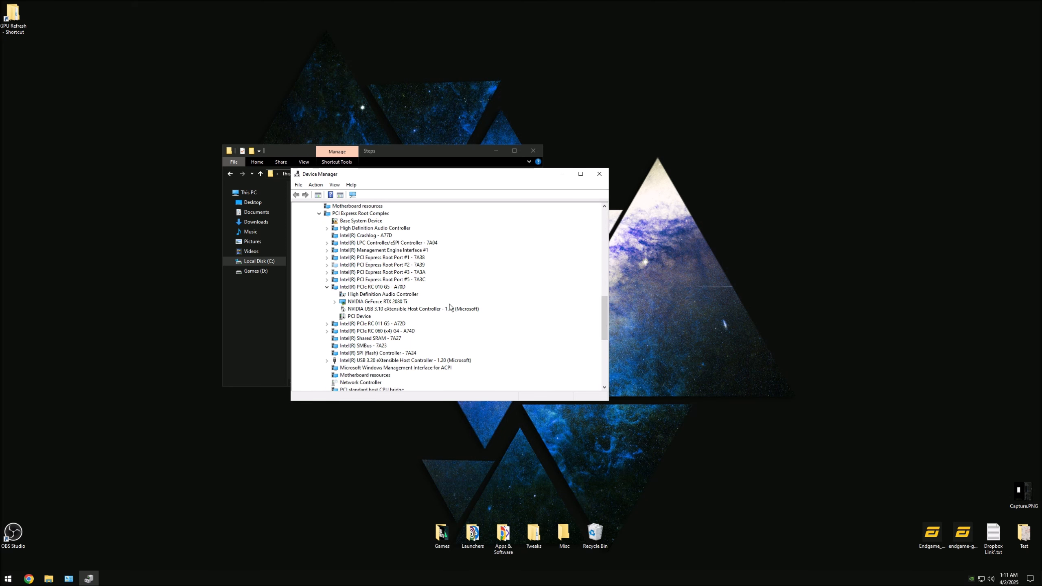
{"action": "double_click", "coordinate": [343, 302]}
{"action": "right_click", "coordinate": [382, 324]}
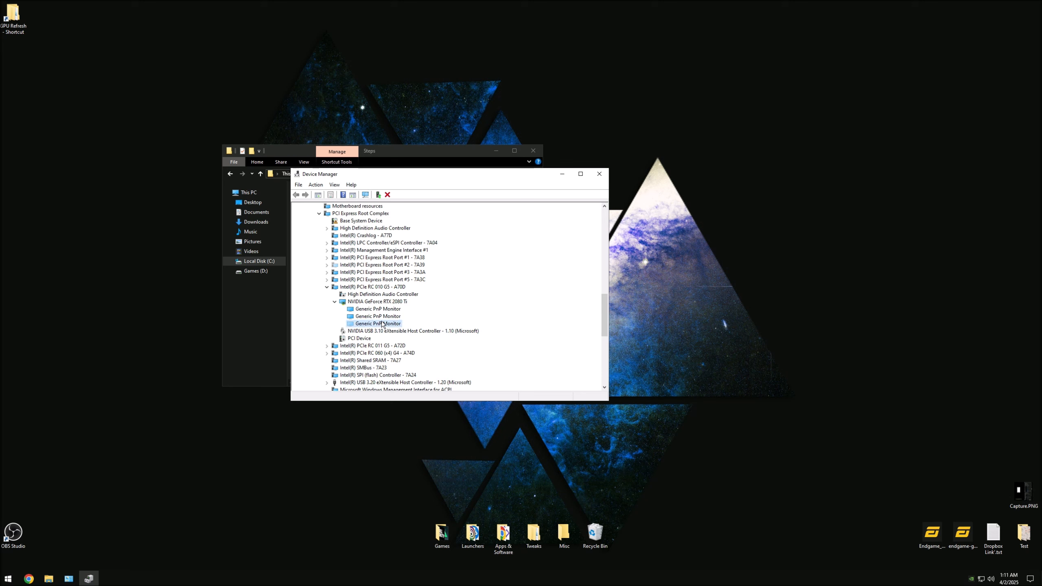
{"action": "left_click", "coordinate": [396, 335]}
{"action": "left_click", "coordinate": [534, 321]}
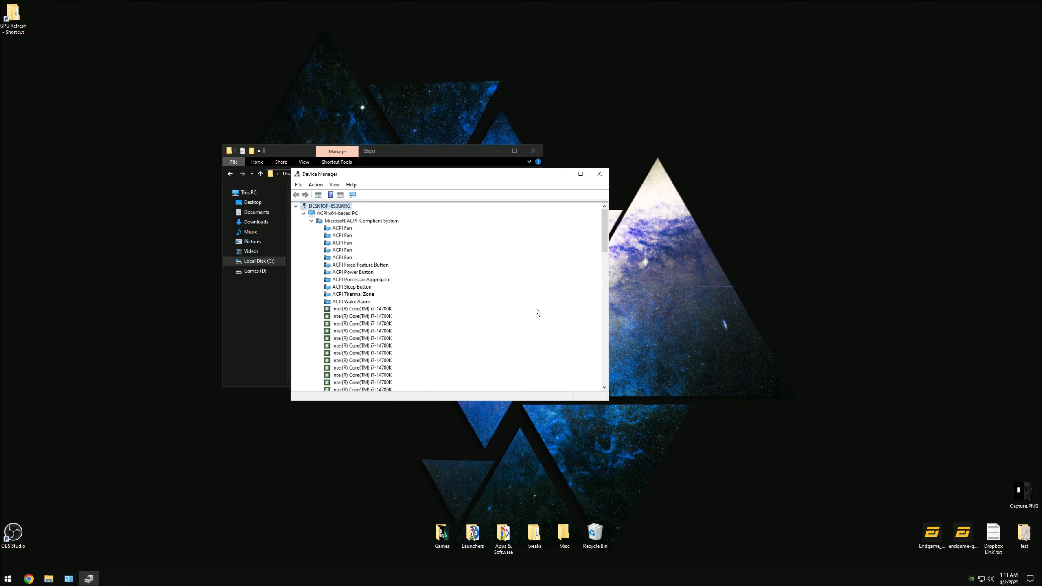
{"action": "left_click_drag", "start_coordinate": [605, 242], "coordinate": [607, 324]}
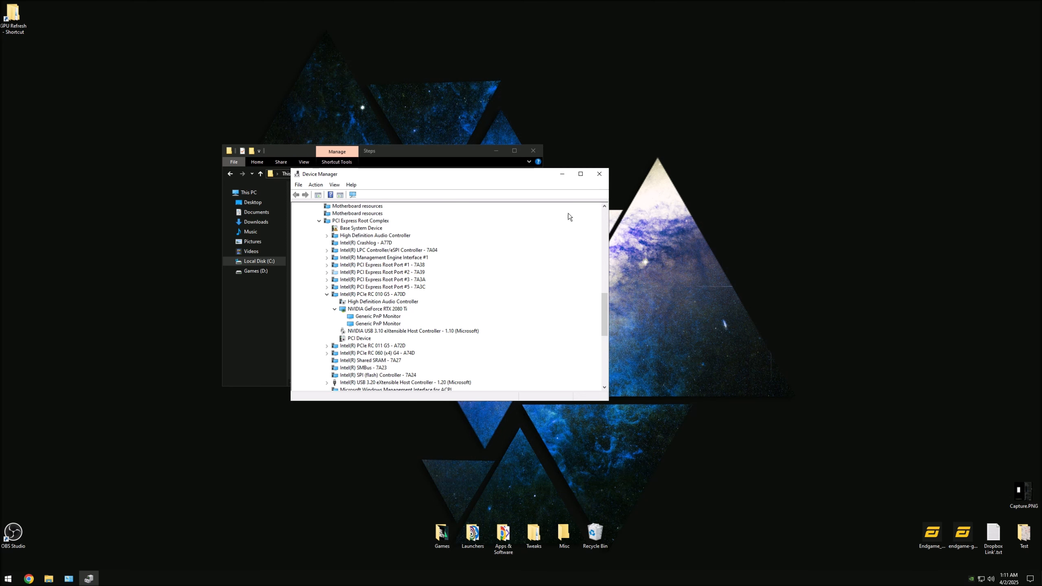
{"action": "mouse_move", "coordinate": [484, 175]}
{"action": "left_mouse_down"}
{"action": "mouse_move", "coordinate": [490, 199]}
{"action": "mouse_move", "coordinate": [480, 190]}
{"action": "left_mouse_up"}
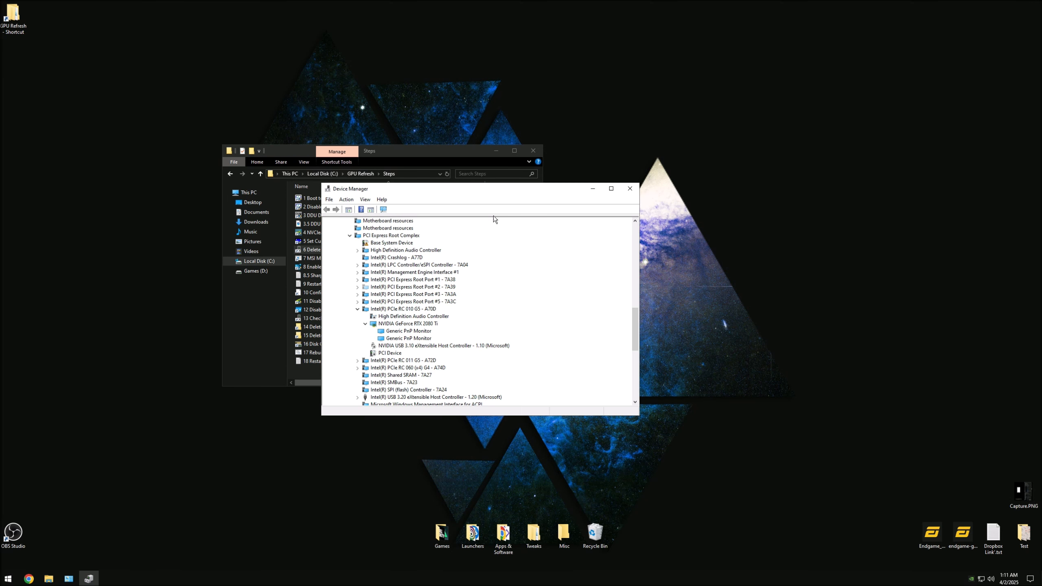
{"action": "left_click", "coordinate": [630, 188]}
Step: Run "7 MSI Mode (Run as Admin)" from the Steps folder as administrator
{"action": "right_click", "coordinate": [337, 258]}
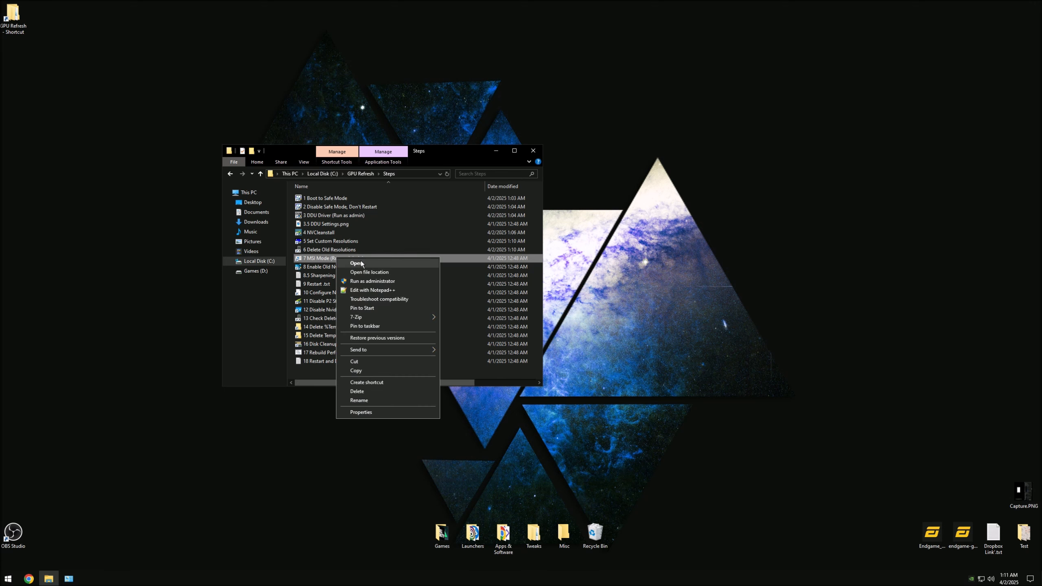
{"action": "left_click", "coordinate": [369, 282]}
{"action": "left_click_drag", "start_coordinate": [210, 69], "coordinate": [414, 153]}
Step: Enable MSI mode for the NVIDIA GeForce RTX 2080 Ti and set its interrupt priority to High
{"action": "scroll", "coordinate": [366, 251], "scroll_direction": "down", "scroll_amount": 2}
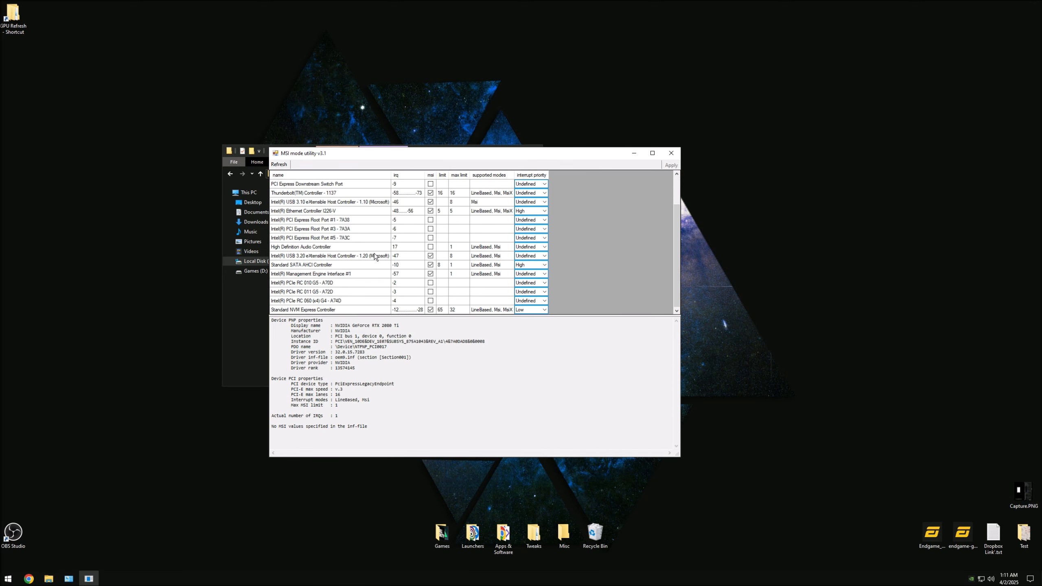
{"action": "scroll", "coordinate": [374, 256], "scroll_direction": "up", "scroll_amount": 2}
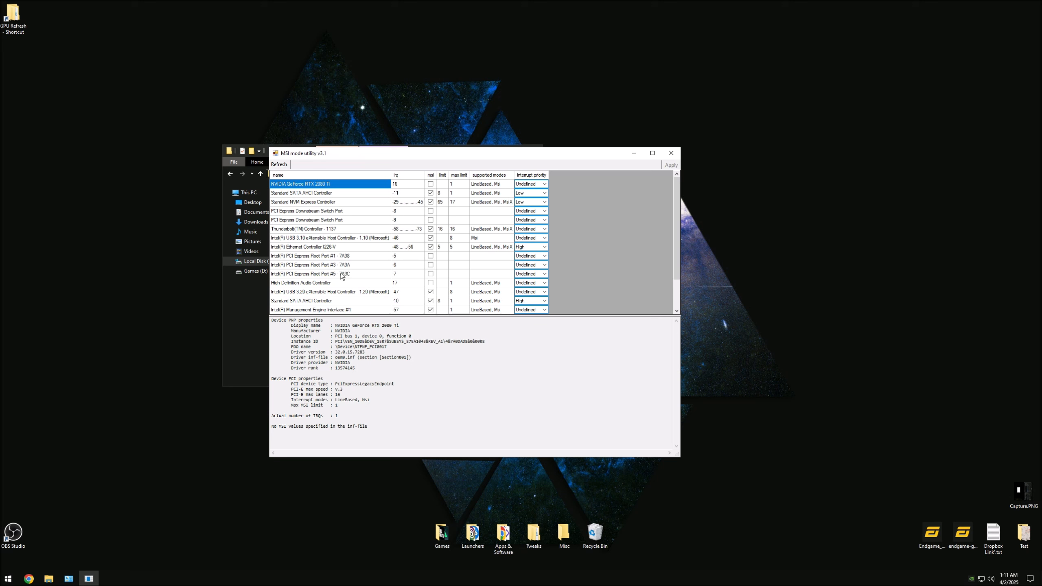
{"action": "scroll", "coordinate": [399, 256], "scroll_direction": "down", "scroll_amount": 2}
{"action": "scroll", "coordinate": [371, 252], "scroll_direction": "up", "scroll_amount": 2}
{"action": "scroll", "coordinate": [376, 240], "scroll_direction": "down", "scroll_amount": 2}
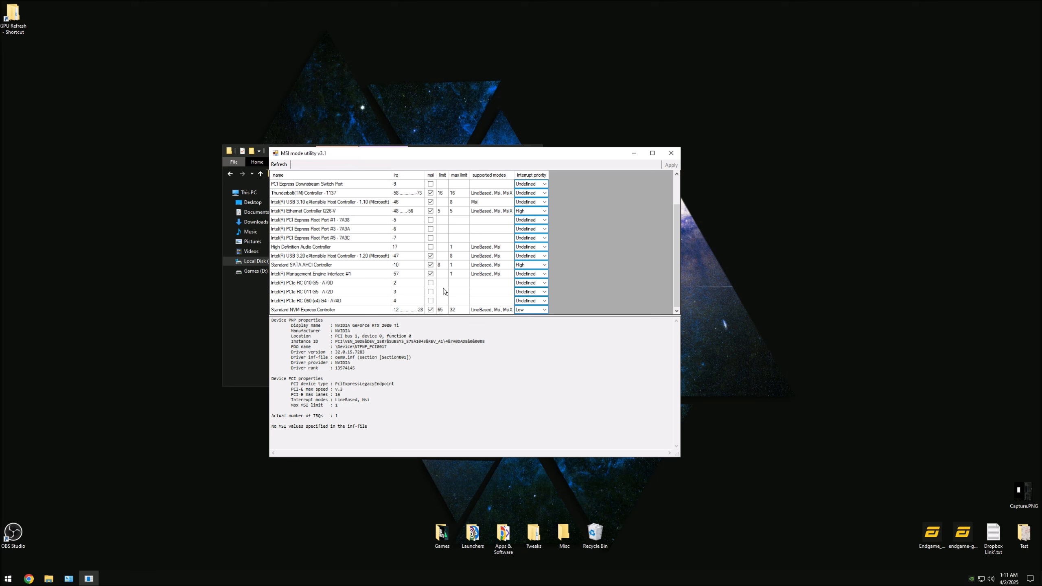
{"action": "scroll", "coordinate": [395, 275], "scroll_direction": "up", "scroll_amount": 2}
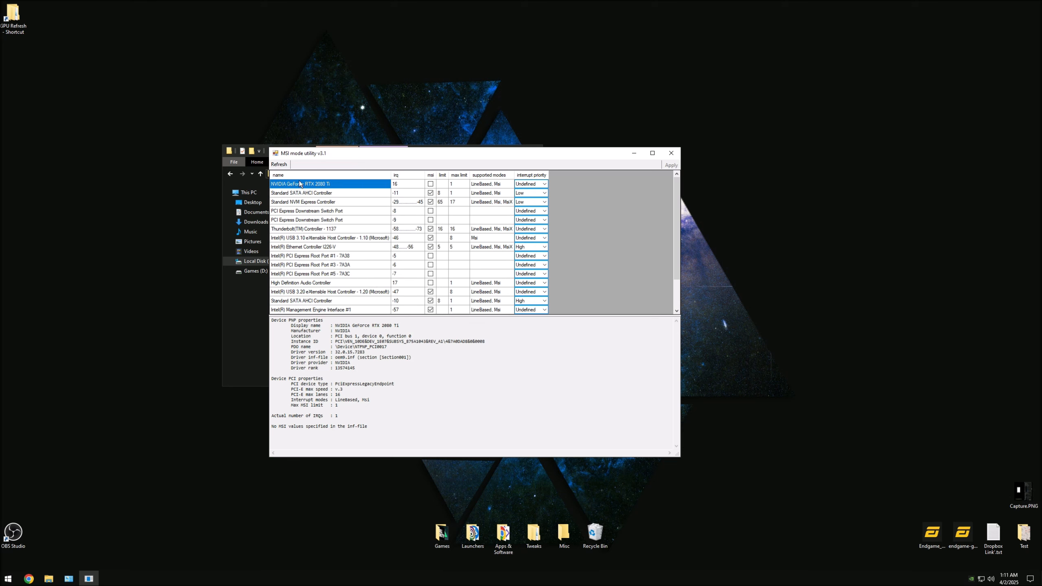
{"action": "left_click", "coordinate": [430, 186]}
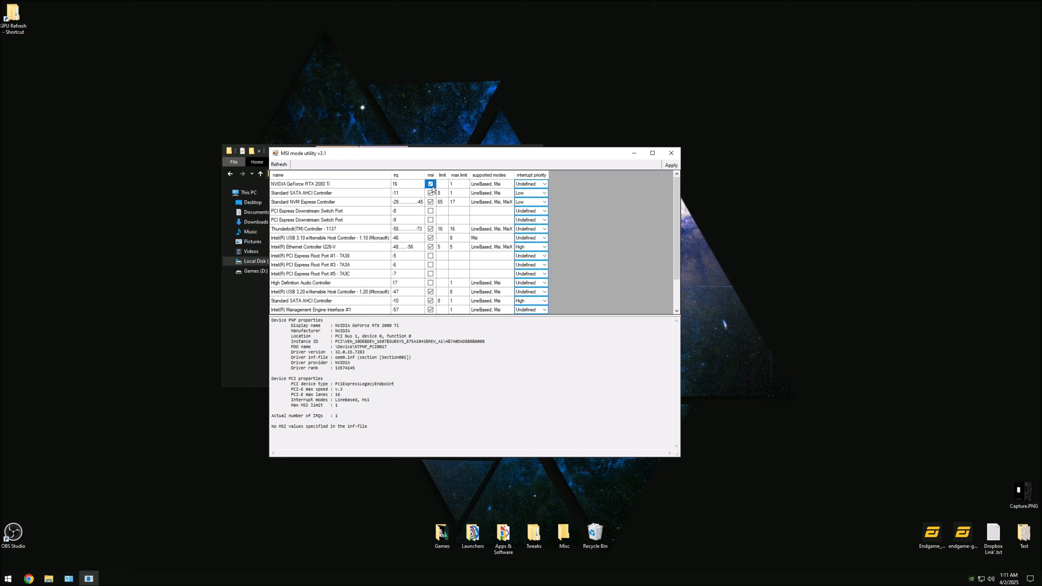
{"action": "left_click", "coordinate": [546, 184]}
{"action": "left_click", "coordinate": [546, 183]}
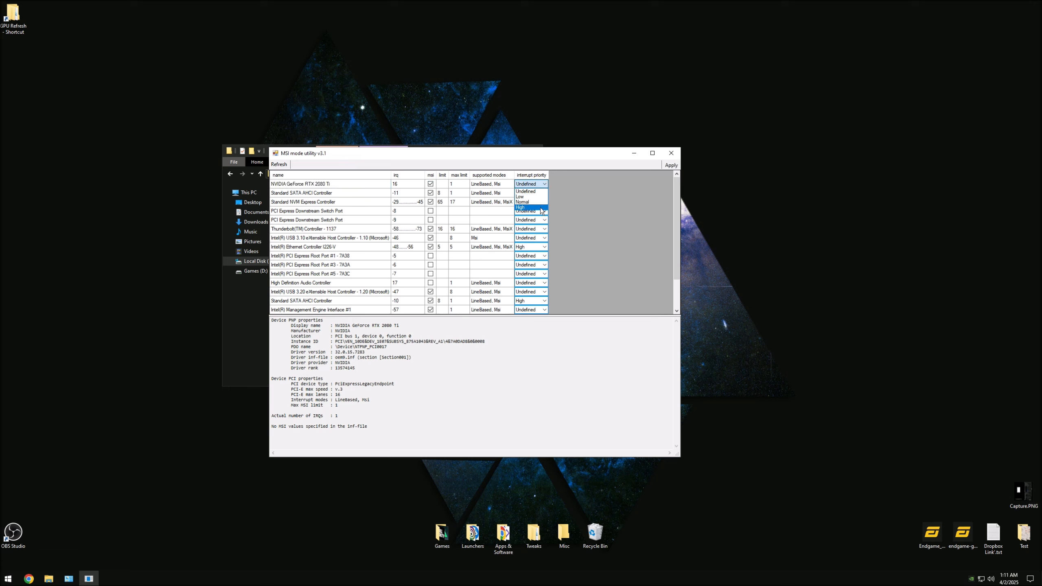
{"action": "left_click", "coordinate": [528, 210]}
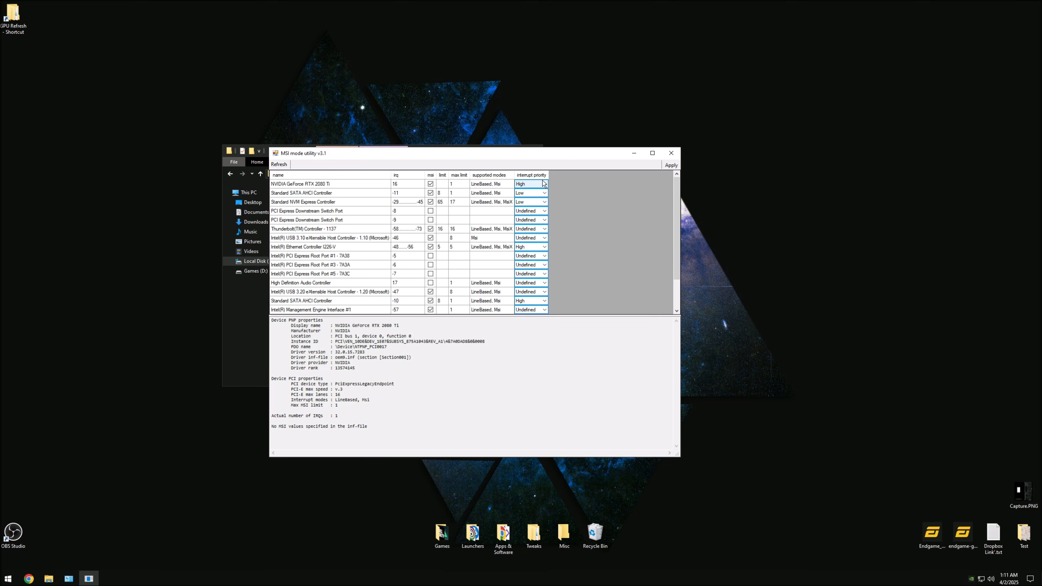
Step: Apply the MSI mode and interrupt priority settings for the NVIDIA GeForce RTX 2080 Ti and close the MSI mode utility
{"action": "left_click_drag", "start_coordinate": [545, 158], "coordinate": [589, 182]}
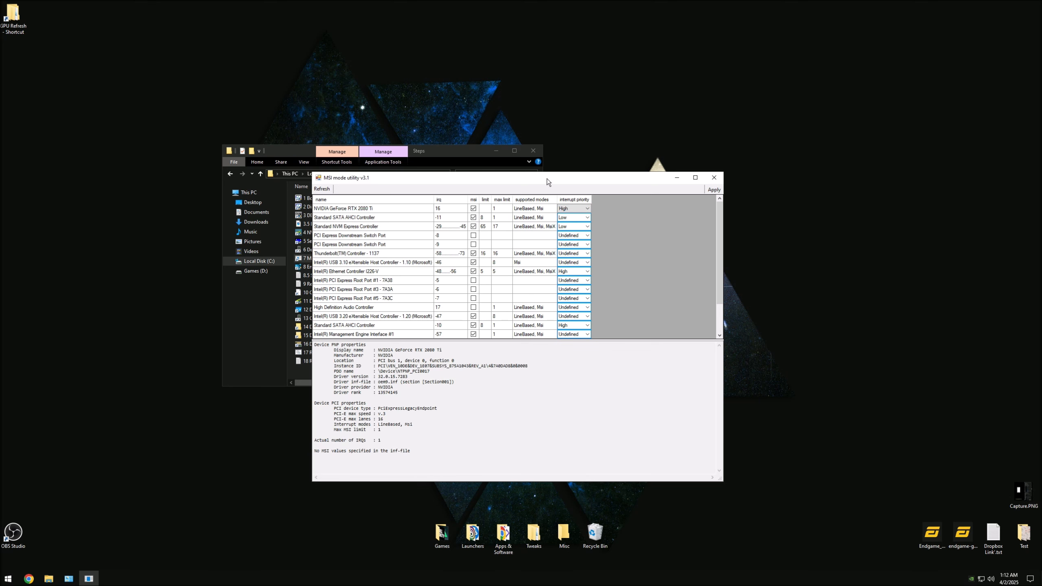
{"action": "left_click_drag", "start_coordinate": [548, 179], "coordinate": [455, 178]}
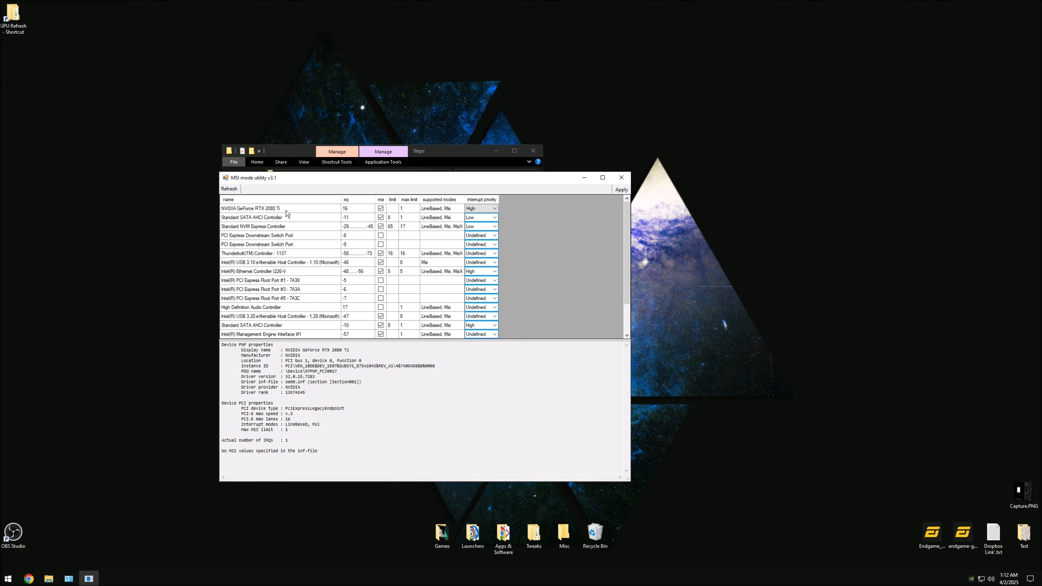
{"action": "left_click", "coordinate": [380, 208]}
{"action": "left_click", "coordinate": [621, 189]}
{"action": "left_click", "coordinate": [622, 179]}
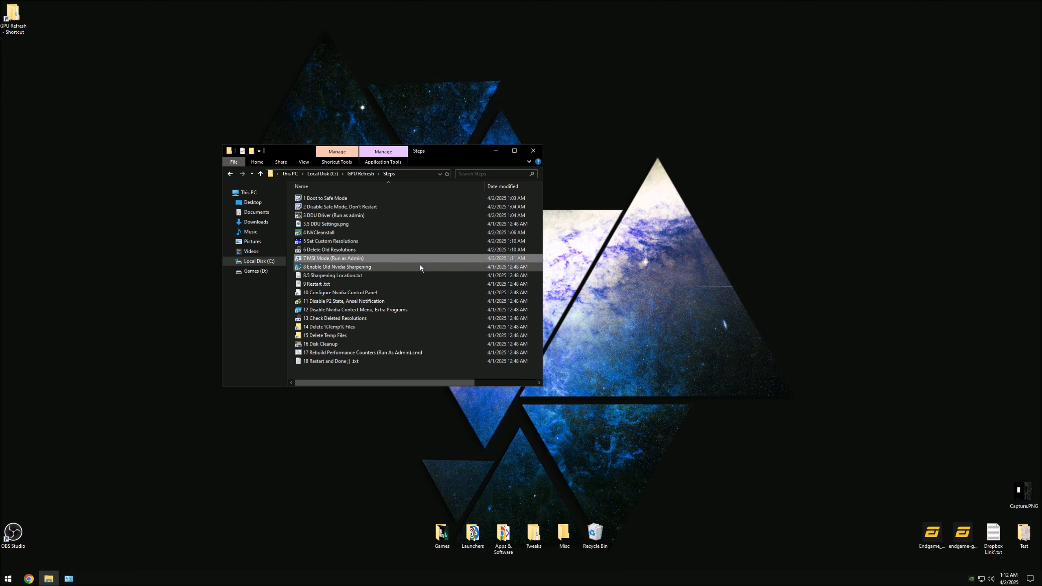
{"action": "right_click", "coordinate": [368, 270]}
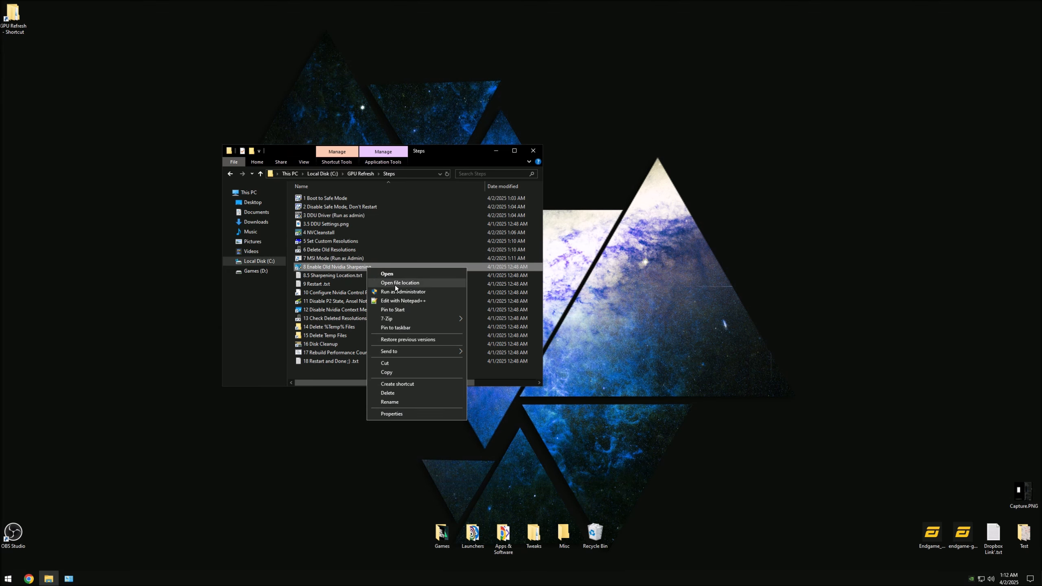
{"action": "left_click", "coordinate": [411, 292]}
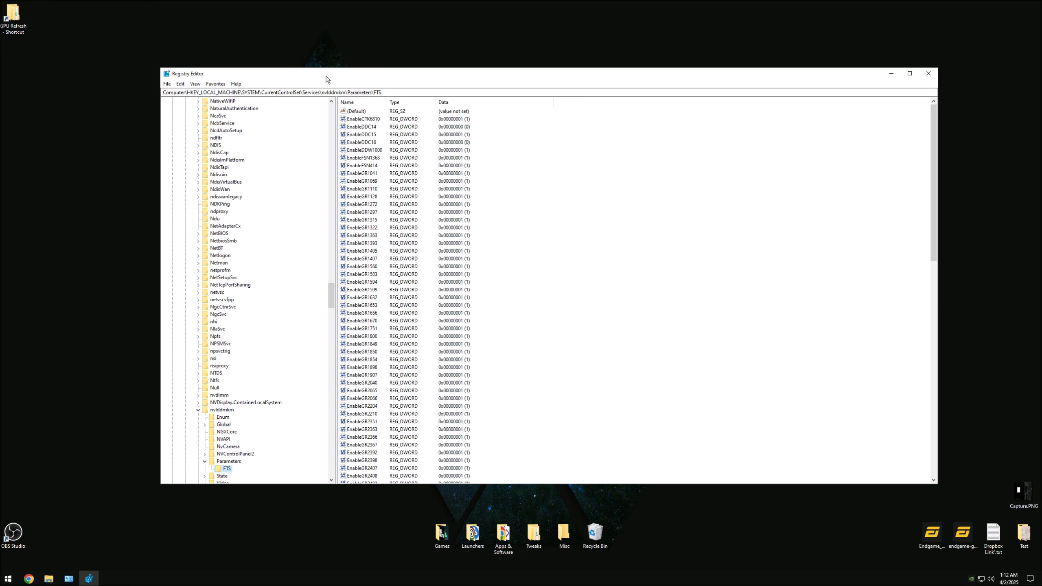
{"action": "left_click", "coordinate": [929, 74]}
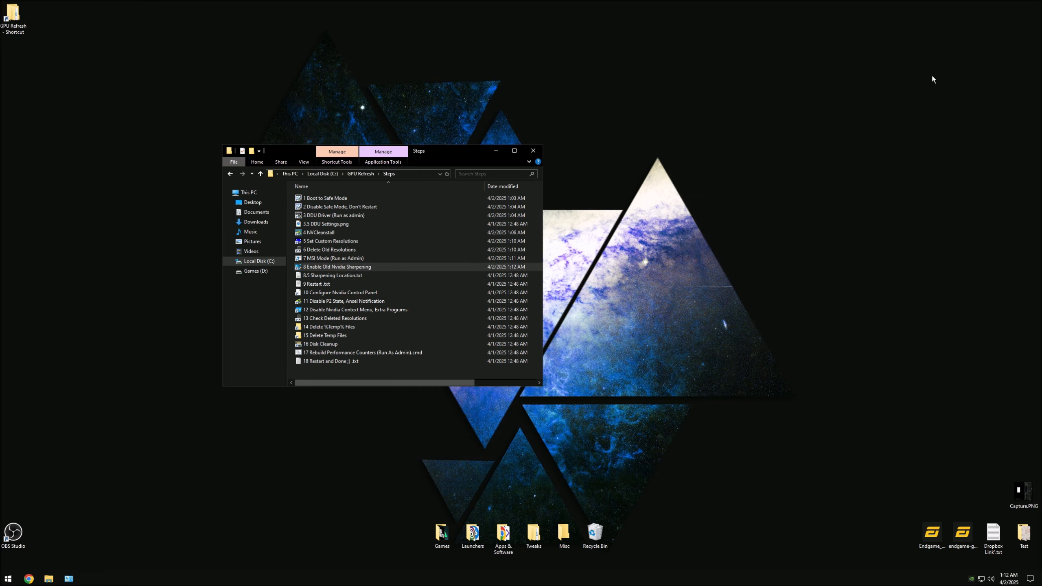
Step: Copy the registry path from "8.5 Sharpening Location.txt" in the Steps folder and close the file
{"action": "double_click", "coordinate": [335, 276]}
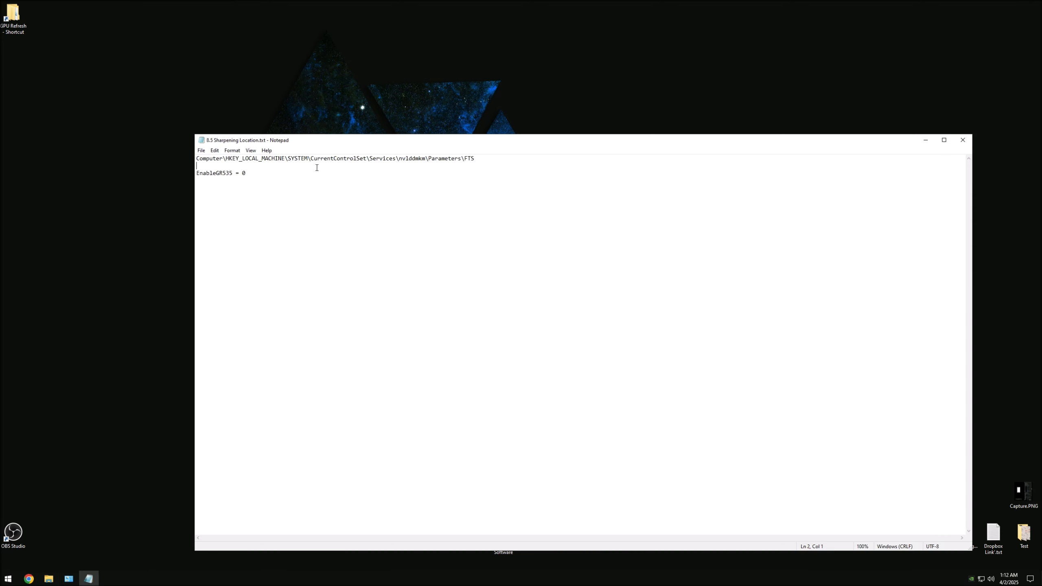
{"action": "left_click_drag", "start_coordinate": [317, 167], "coordinate": [191, 159]}
{"action": "right_click", "coordinate": [227, 156]}
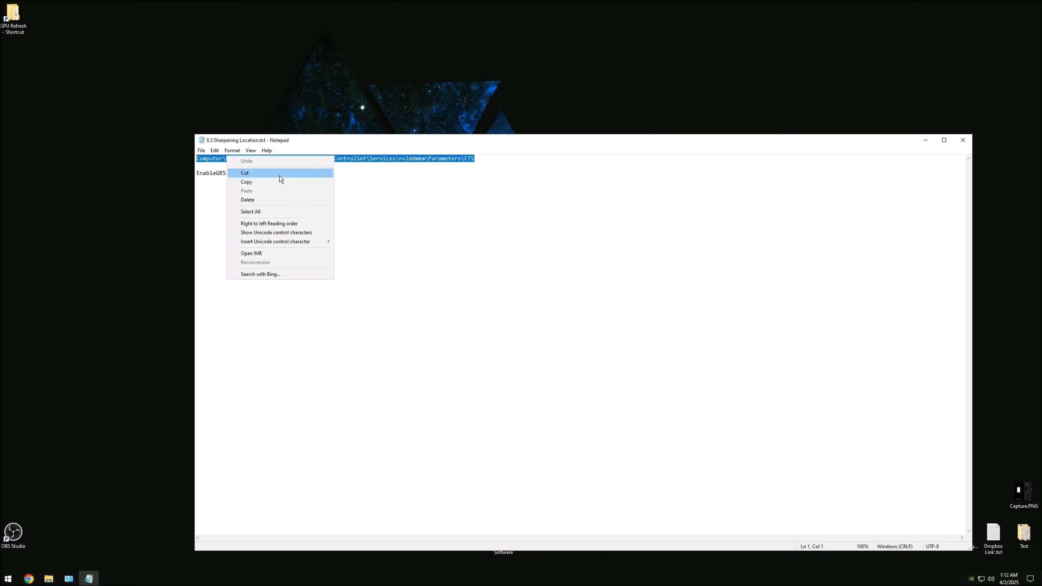
{"action": "left_click", "coordinate": [272, 184]}
{"action": "left_click", "coordinate": [963, 140]}
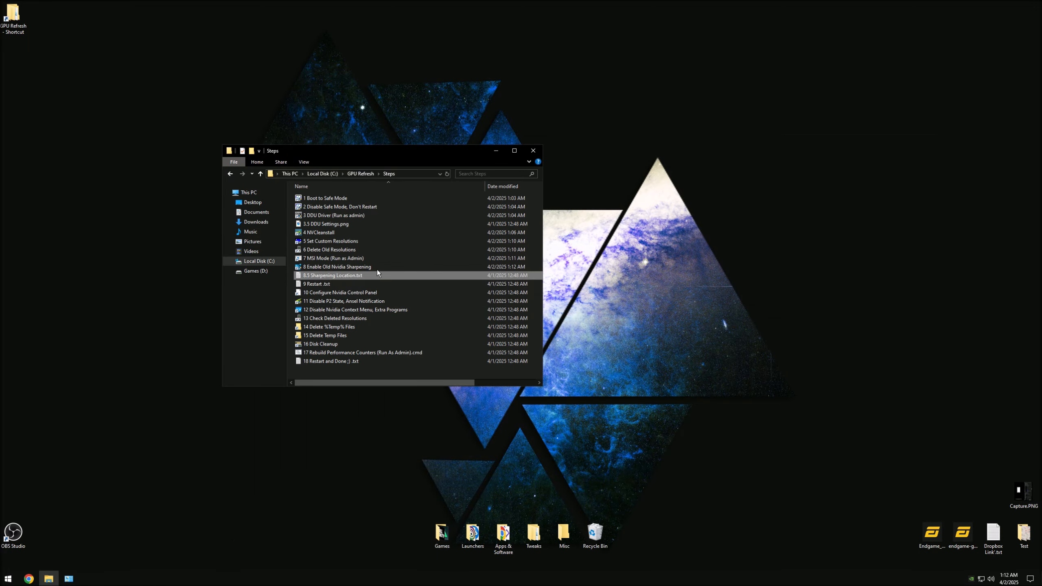
Step: Open "8 Enable Old Nvidia Sharpening" and go to the copied path HKEY_LOCAL_MACHINE\SYSTEM\CurrentControlSet\Services\nvlddmkm\Parameters\FTS in Registry Editor
{"action": "double_click", "coordinate": [374, 267]}
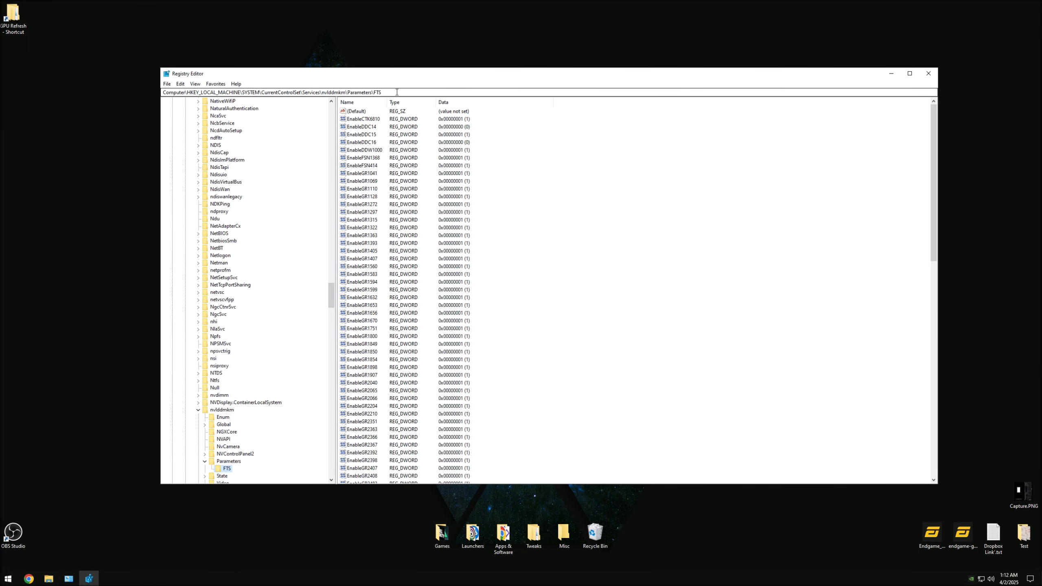
{"action": "left_click_drag", "start_coordinate": [397, 92], "coordinate": [121, 92]}
{"action": "right_click", "coordinate": [200, 92]}
{"action": "left_click", "coordinate": [256, 125]}
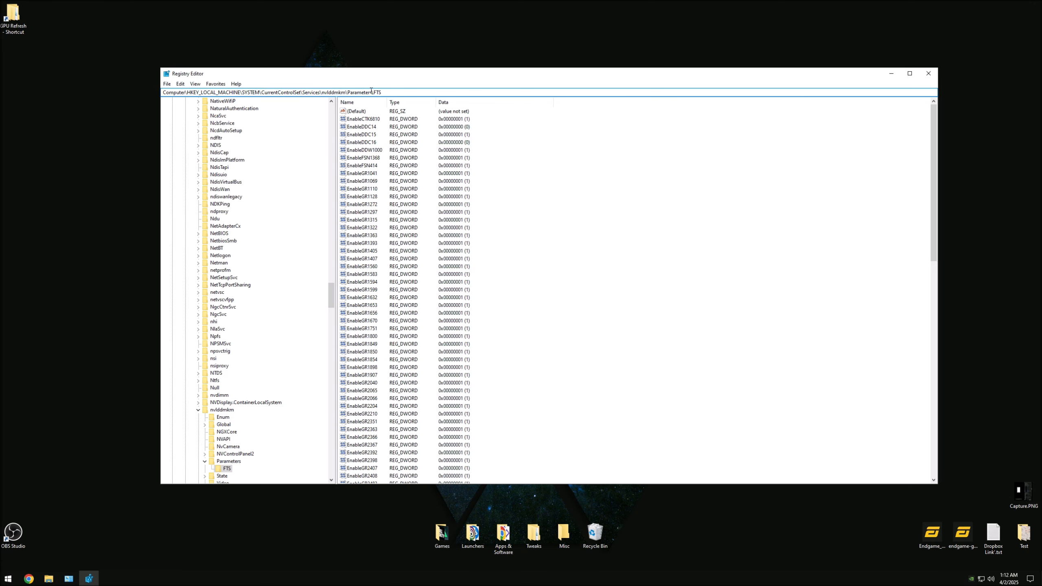
{"action": "key", "text": "Return"}
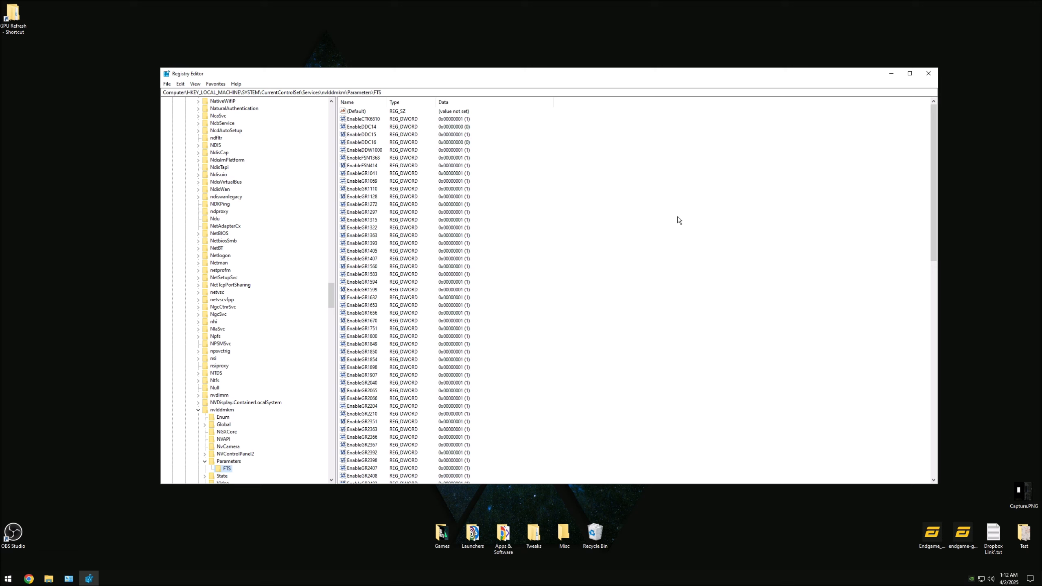
Step: Set the EnableGR535 value in the FTS key to 0 and close Registry Editor
{"action": "scroll", "coordinate": [521, 340], "scroll_direction": "down", "scroll_amount": 4}
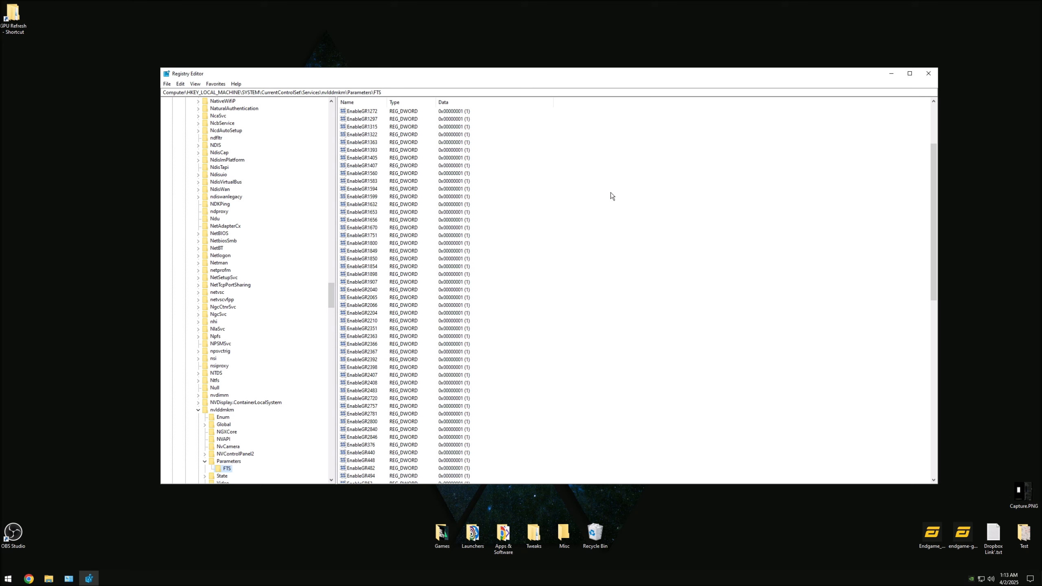
{"action": "scroll", "coordinate": [611, 192], "scroll_direction": "up", "scroll_amount": 4}
{"action": "scroll", "coordinate": [554, 288], "scroll_direction": "down", "scroll_amount": 15}
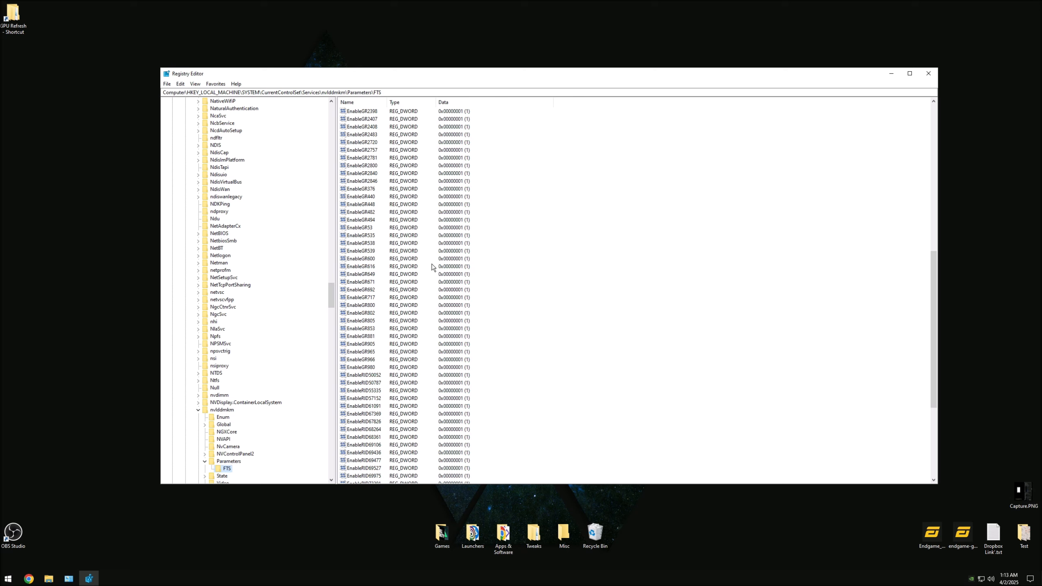
{"action": "left_click", "coordinate": [363, 236]}
{"action": "right_click", "coordinate": [369, 235]}
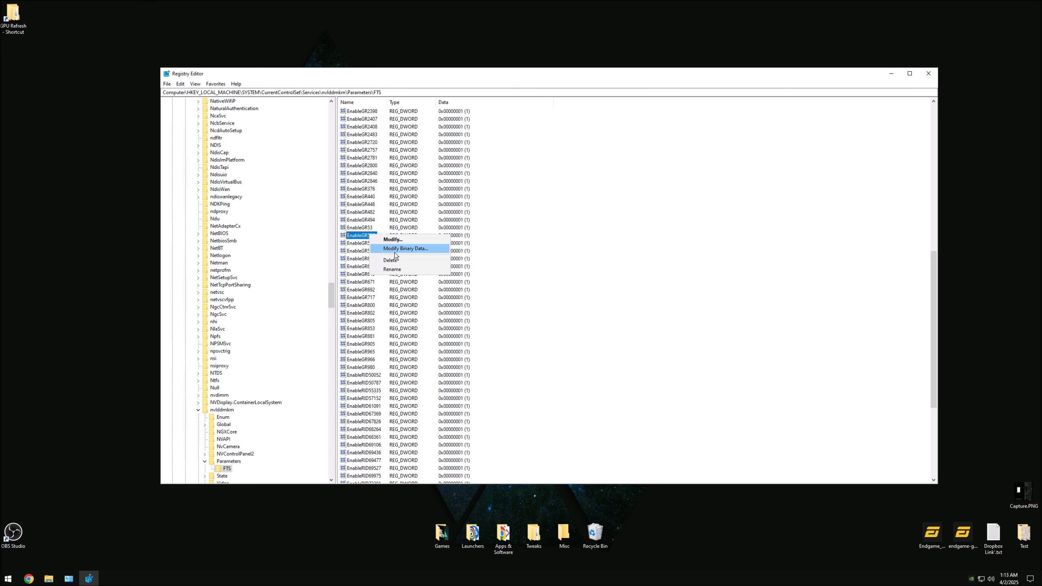
{"action": "left_click", "coordinate": [401, 241]}
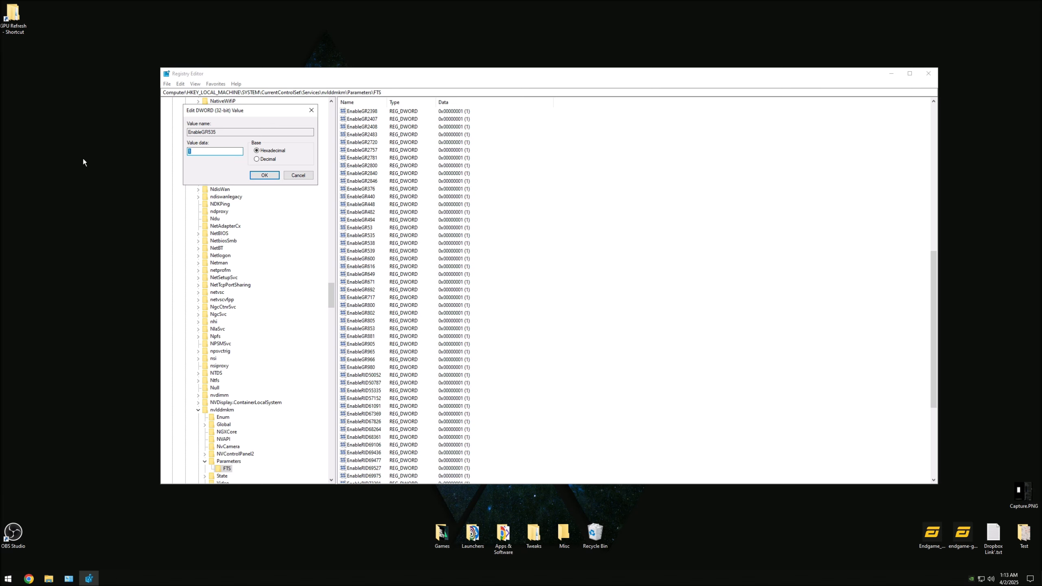
{"action": "type", "text": "0"}
{"action": "left_click", "coordinate": [272, 176]}
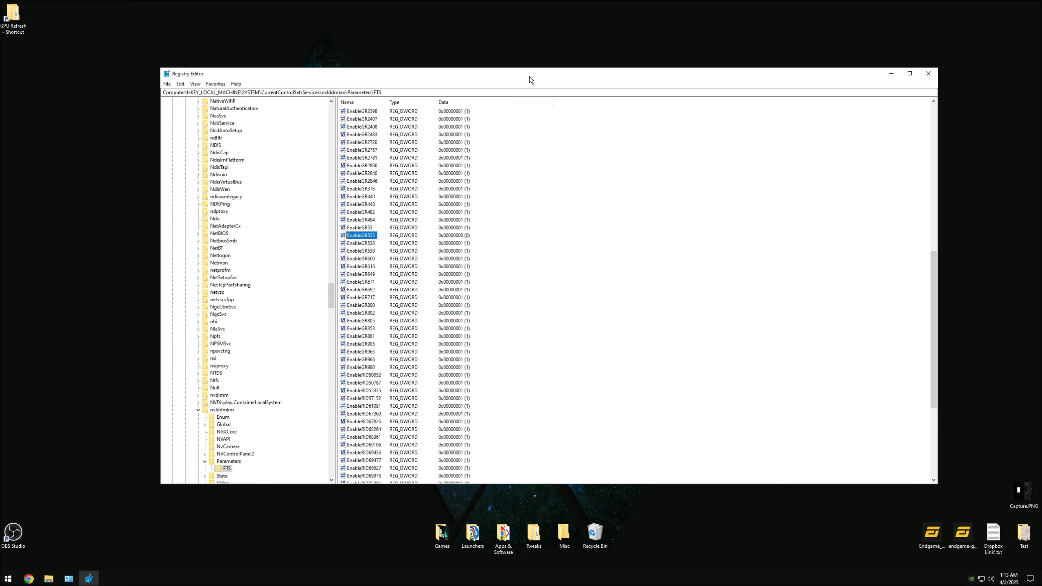
{"action": "left_click_drag", "start_coordinate": [534, 75], "coordinate": [475, 78]}
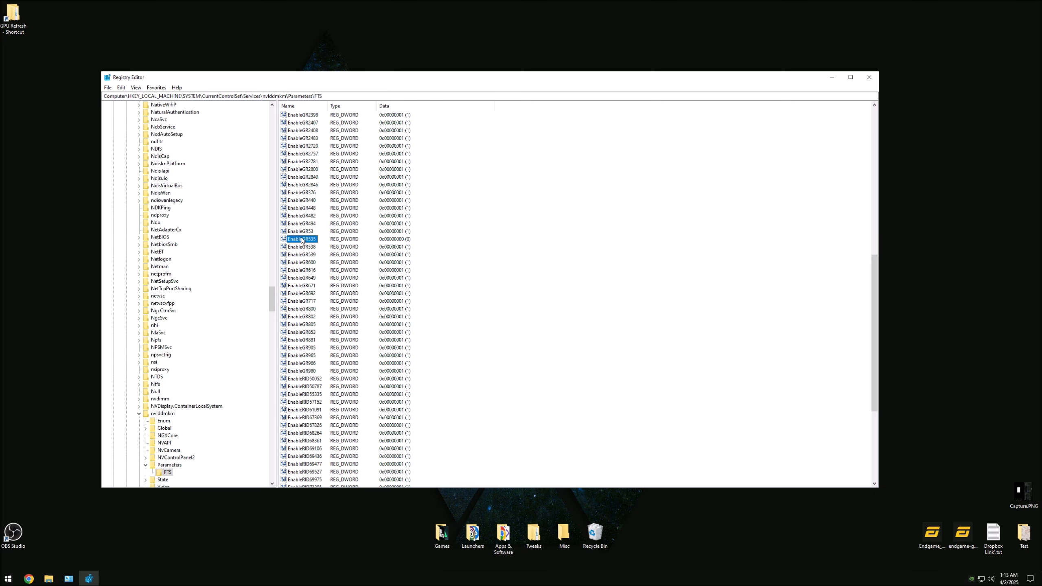
{"action": "left_click", "coordinate": [870, 77]}
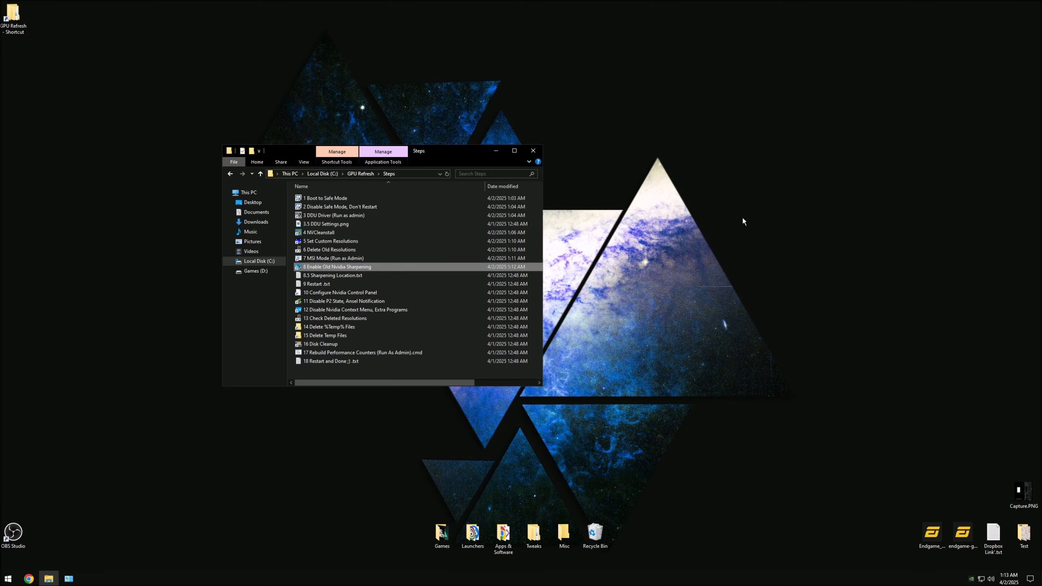
Step: Close the Steps folder and restart the computer
{"action": "left_click", "coordinate": [533, 151]}
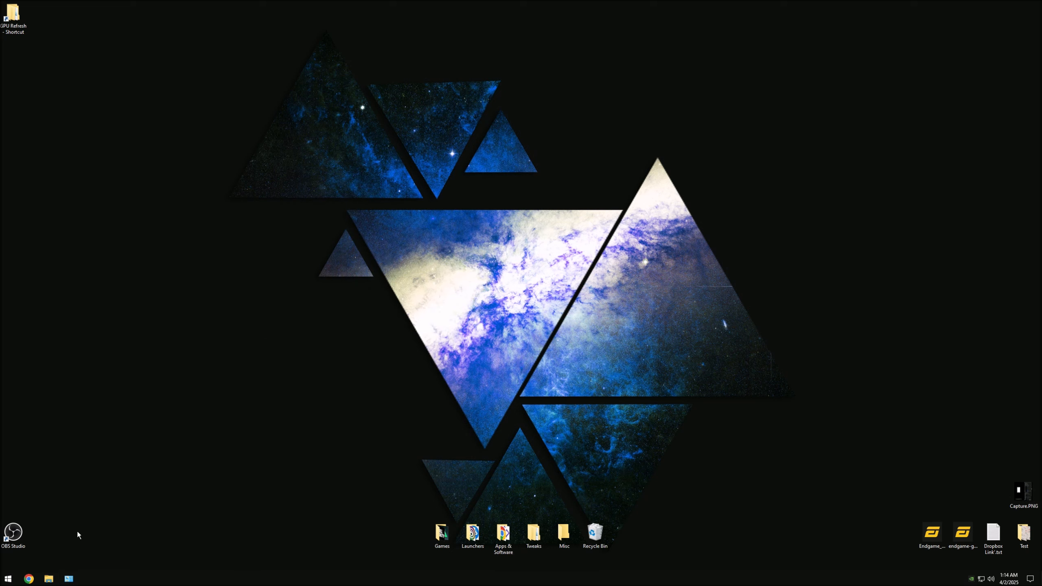
{"action": "right_click", "coordinate": [8, 578]}
{"action": "mouse_move", "coordinate": [74, 559]}
{"action": "left_click", "coordinate": [134, 558]}
Step: Open the Steps folder through the GPU Refresh shortcut and run "10 Configure Nvidia Control Panel" as administrator
{"action": "double_click", "coordinate": [13, 15]}
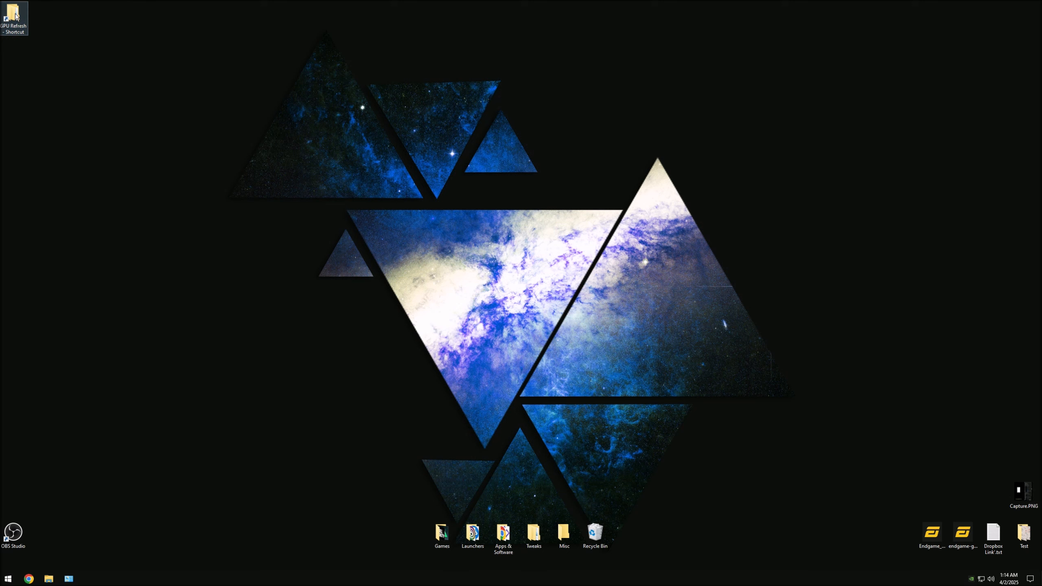
{"action": "double_click", "coordinate": [326, 207]}
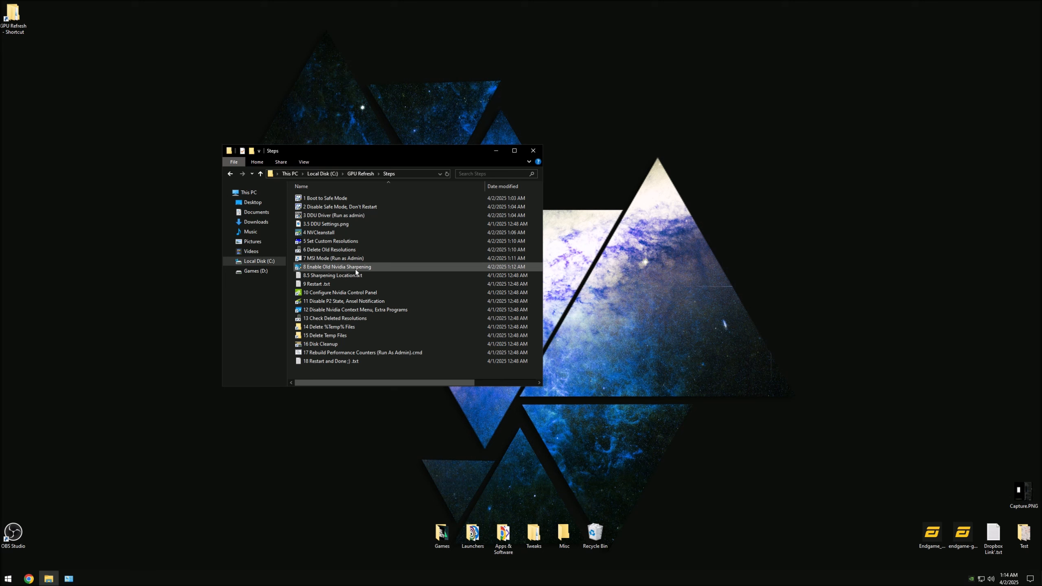
{"action": "right_click", "coordinate": [333, 293]}
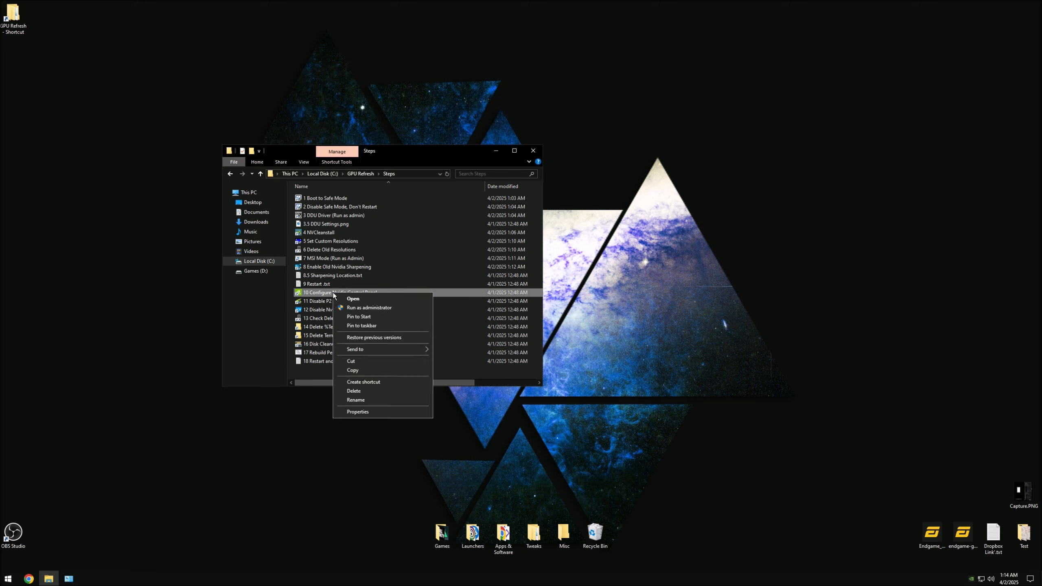
{"action": "left_click", "coordinate": [390, 308]}
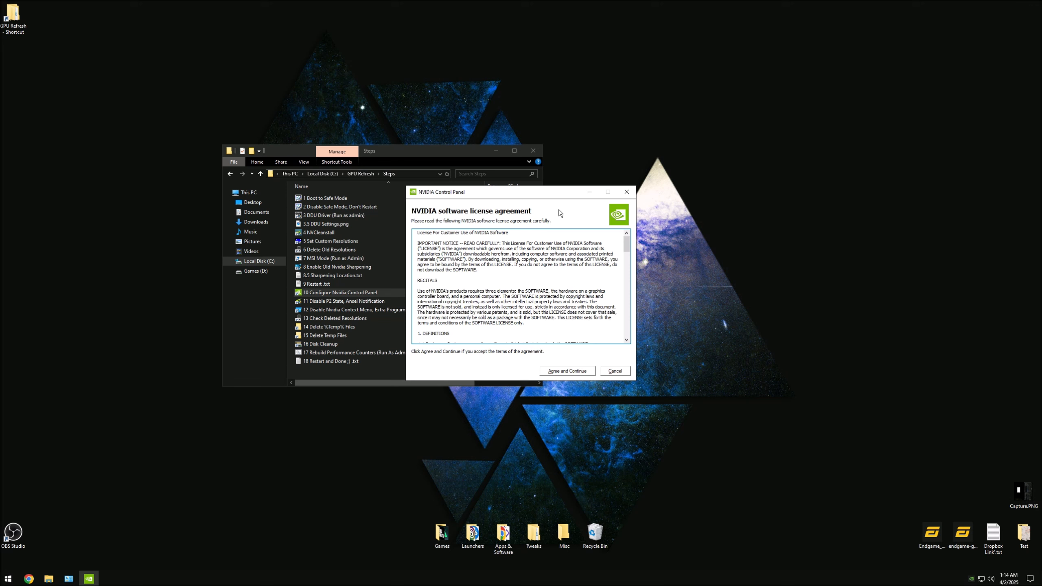
Step: Minimize the Steps folder, accept the NVIDIA software license agreement, and move the NVIDIA Control Panel window toward the middle of the desktop
{"action": "left_click", "coordinate": [499, 153]}
{"action": "left_click_drag", "start_coordinate": [517, 194], "coordinate": [480, 183]}
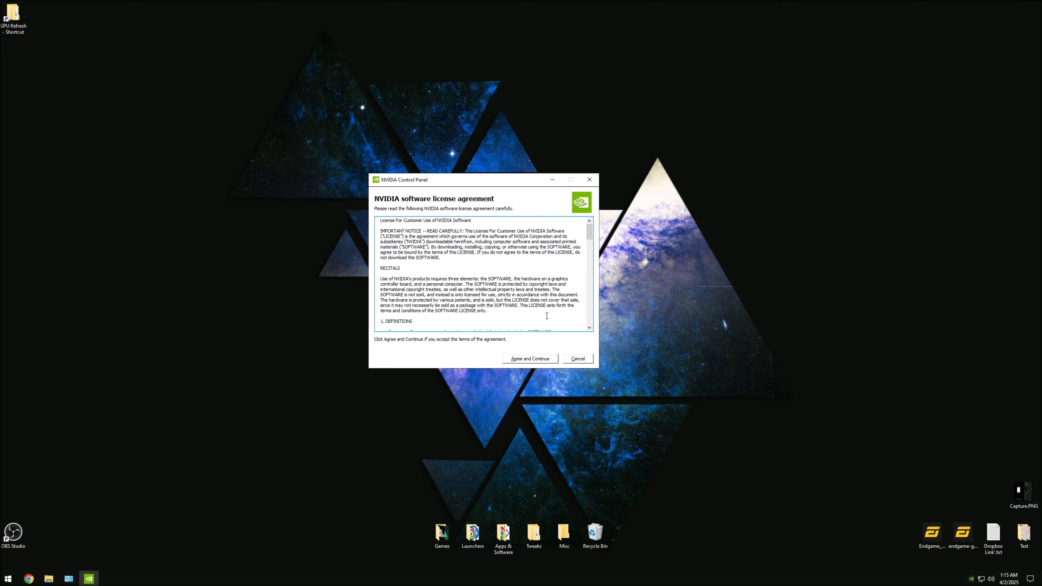
{"action": "left_click_drag", "start_coordinate": [486, 182], "coordinate": [523, 188]}
{"action": "left_click", "coordinate": [564, 363]}
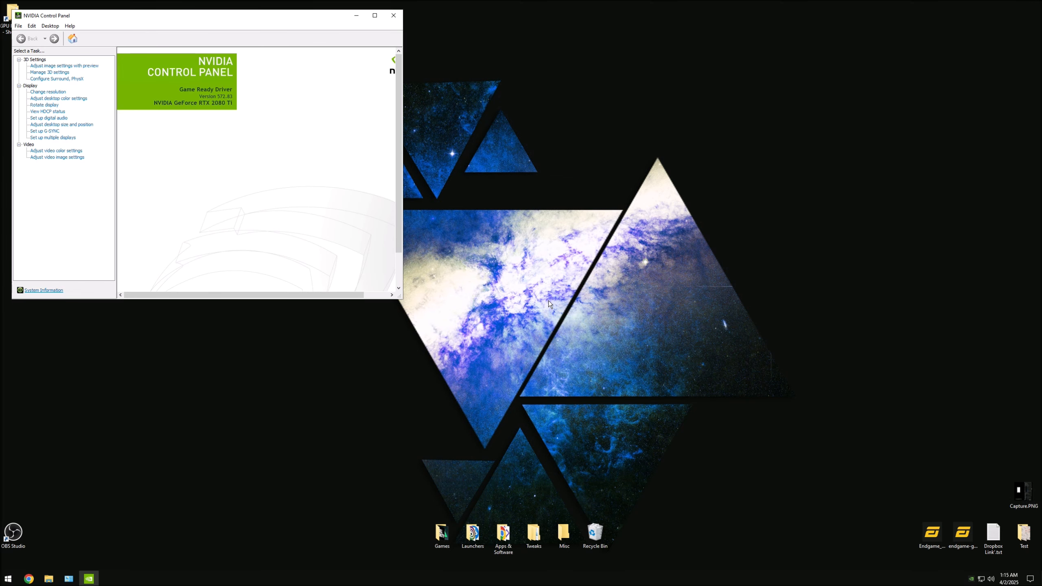
{"action": "left_click_drag", "start_coordinate": [191, 16], "coordinate": [449, 132]}
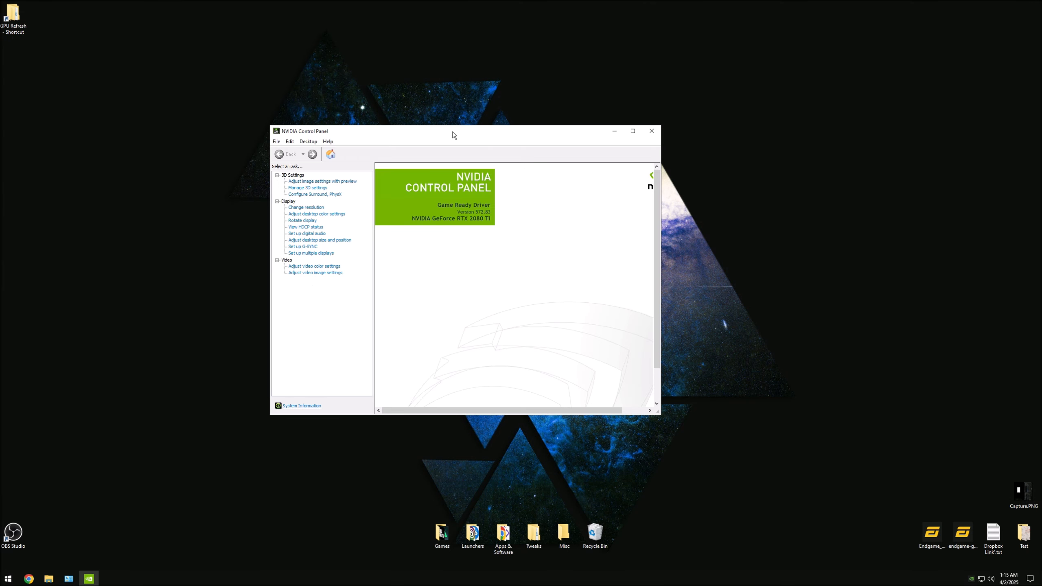
Step: Enable the NVIDIA developer settings and turn off the desktop context menu entry and the notification tray icon
{"action": "left_click", "coordinate": [308, 142]}
{"action": "left_click", "coordinate": [314, 154]}
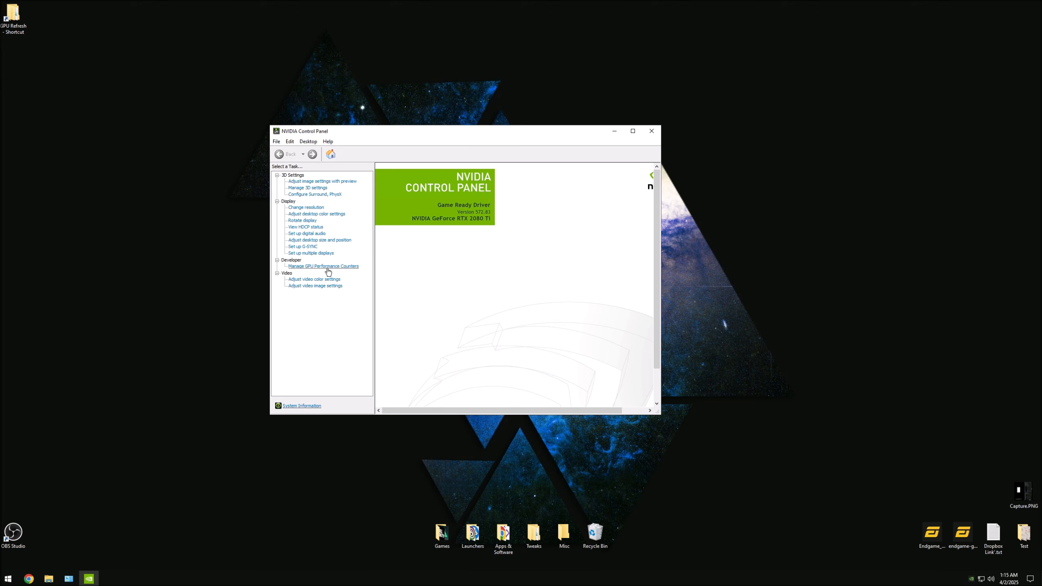
{"action": "left_click", "coordinate": [308, 142]}
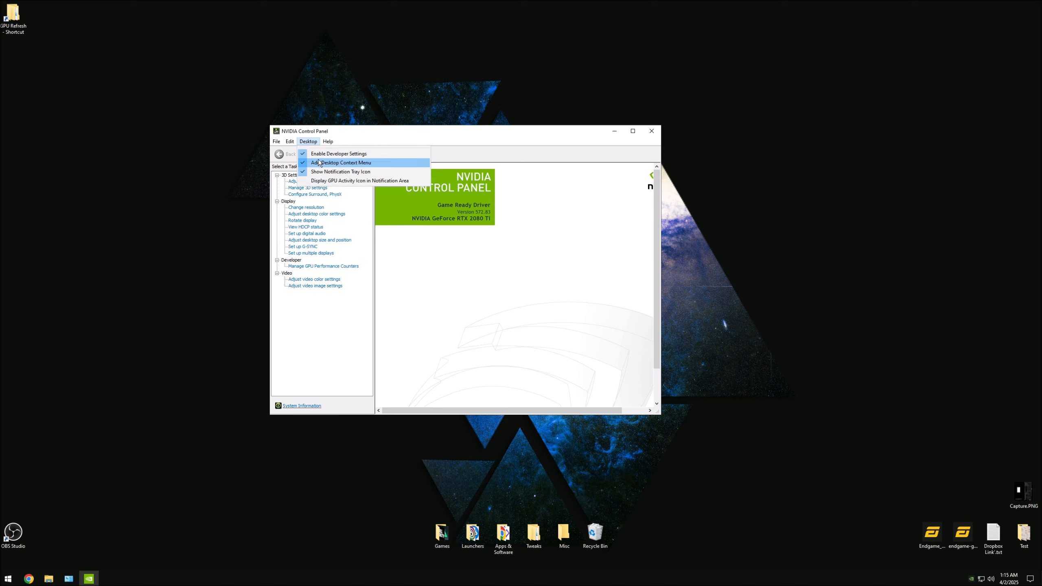
{"action": "left_click", "coordinate": [301, 141]}
{"action": "left_click", "coordinate": [301, 141]}
{"action": "left_click", "coordinate": [308, 142]}
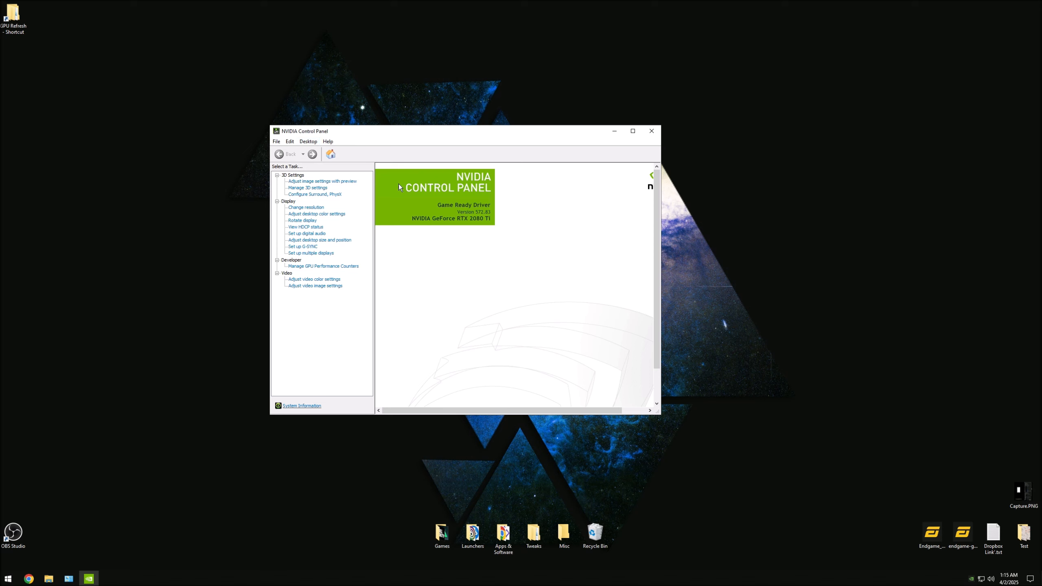
{"action": "right_click", "coordinate": [732, 128]}
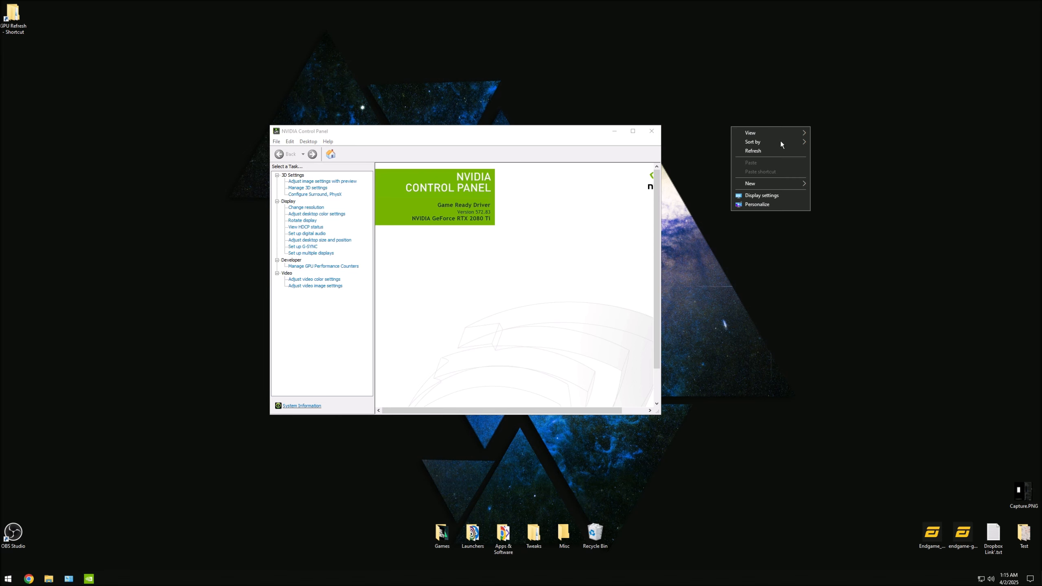
{"action": "left_click", "coordinate": [306, 142]}
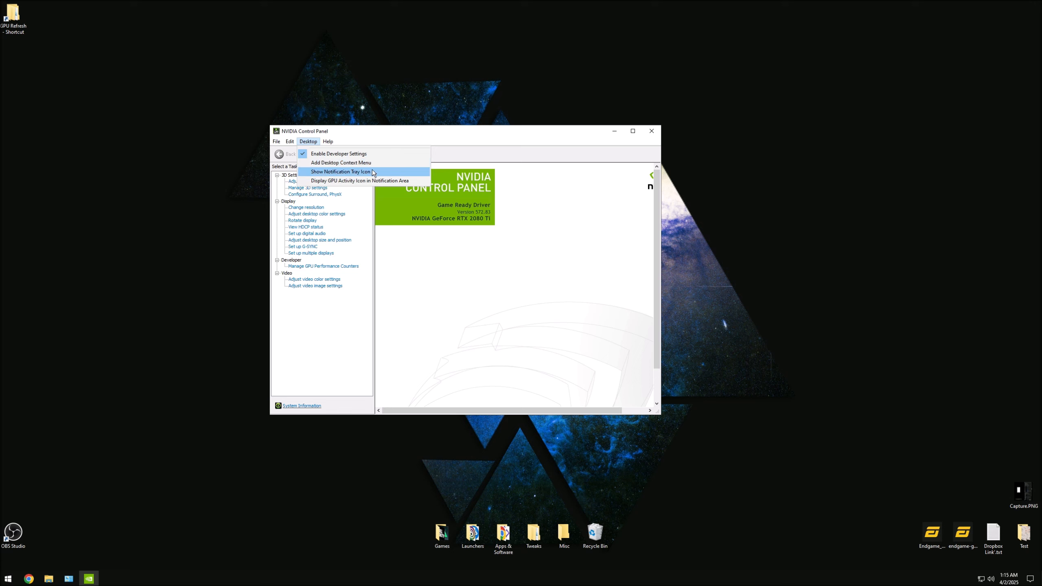
{"action": "left_click", "coordinate": [454, 140]}
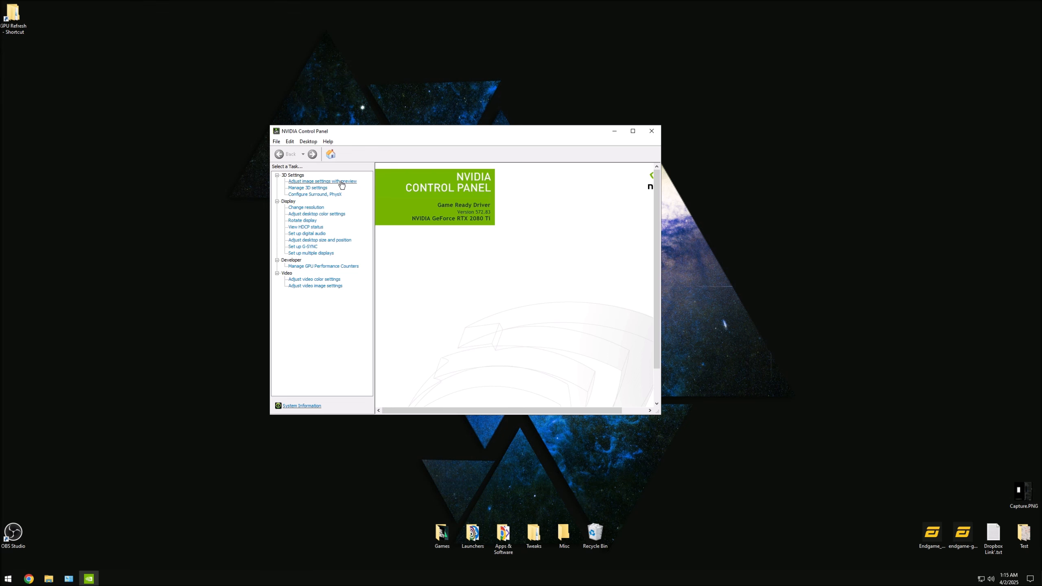
Step: In the video image settings, use the NVIDIA setting for edge enhancement and noise reduction, turn off inverse telecine, and apply
{"action": "left_click", "coordinate": [326, 287]}
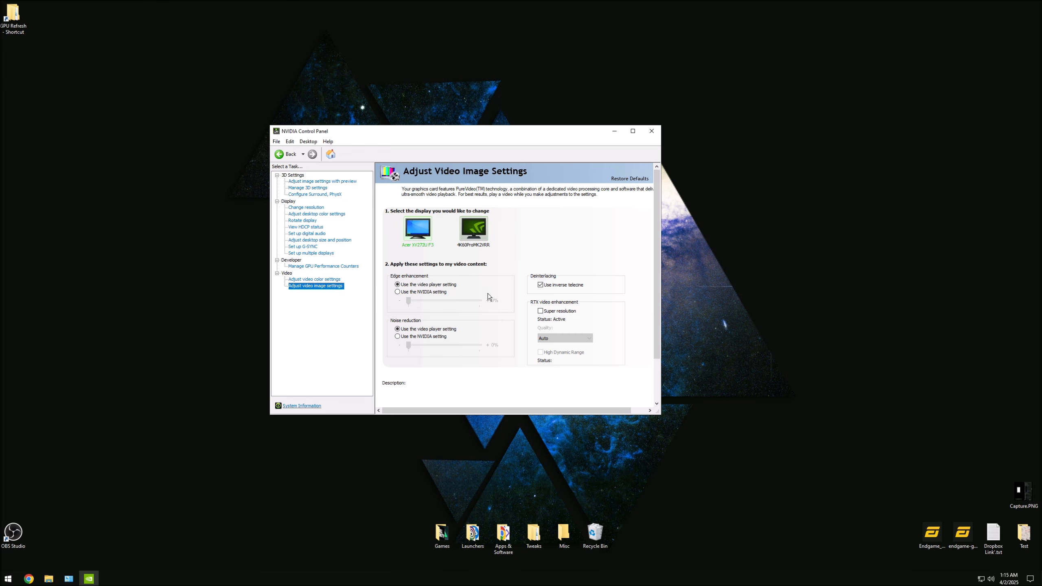
{"action": "left_click", "coordinate": [412, 292]}
{"action": "left_click", "coordinate": [411, 336]}
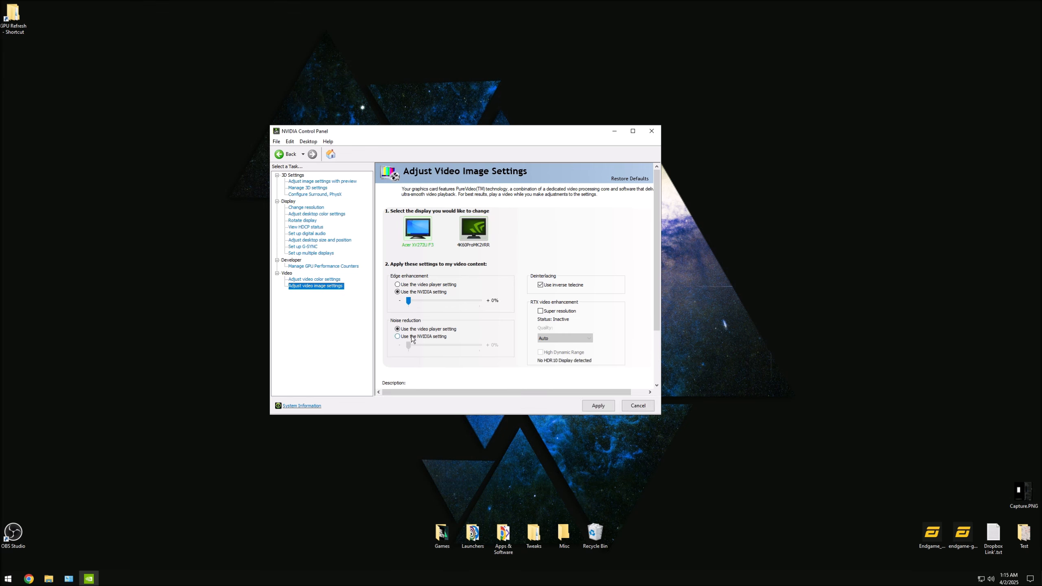
{"action": "left_click", "coordinate": [540, 285]}
{"action": "left_click", "coordinate": [600, 406]}
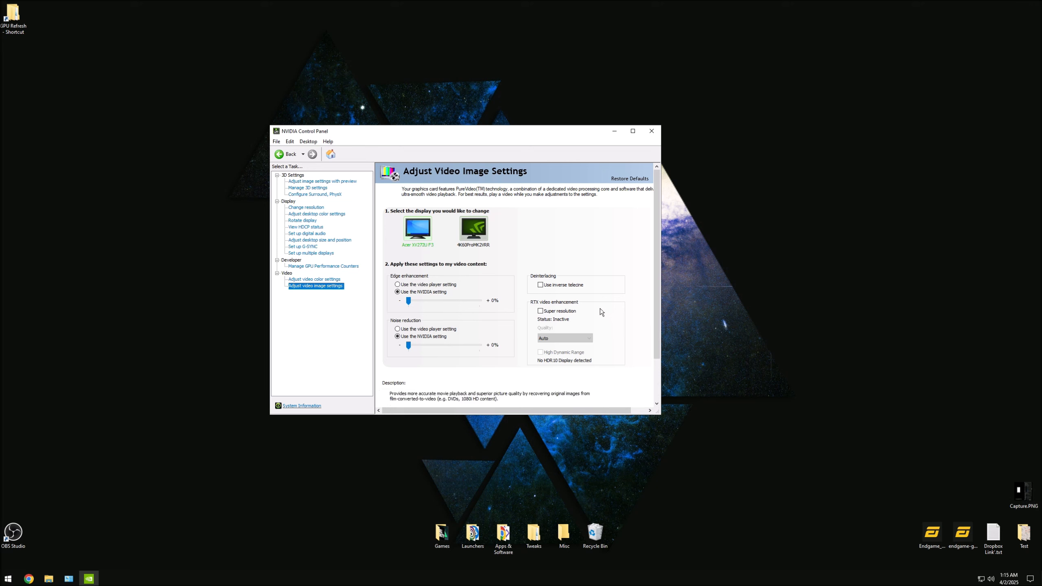
Step: Switch the video color adjustments to the NVIDIA settings, set the dynamic range to Full (0-255), and apply
{"action": "left_click", "coordinate": [314, 280]}
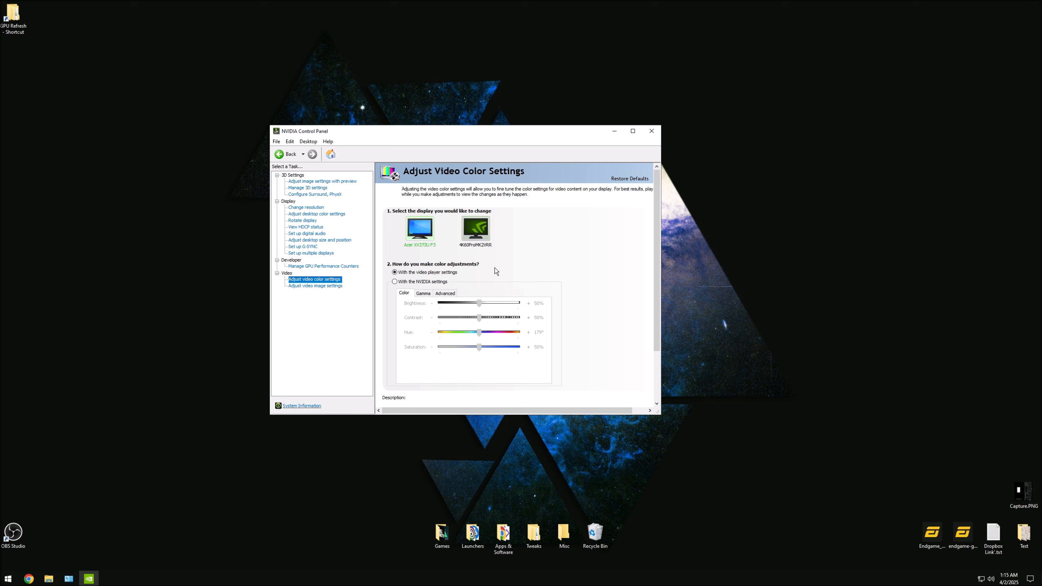
{"action": "left_click", "coordinate": [403, 282]}
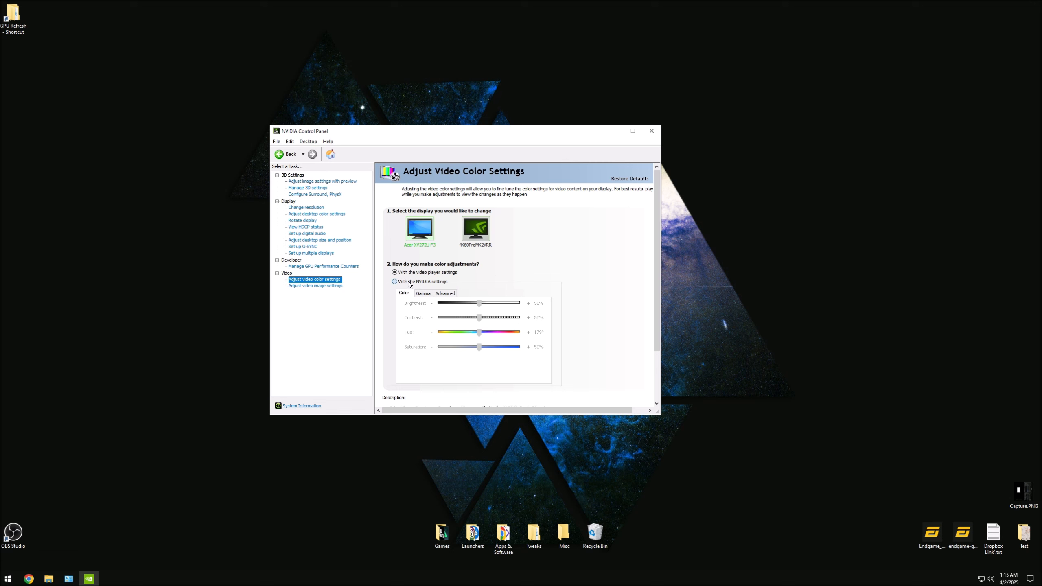
{"action": "left_click", "coordinate": [451, 293]}
{"action": "left_click", "coordinate": [466, 308]}
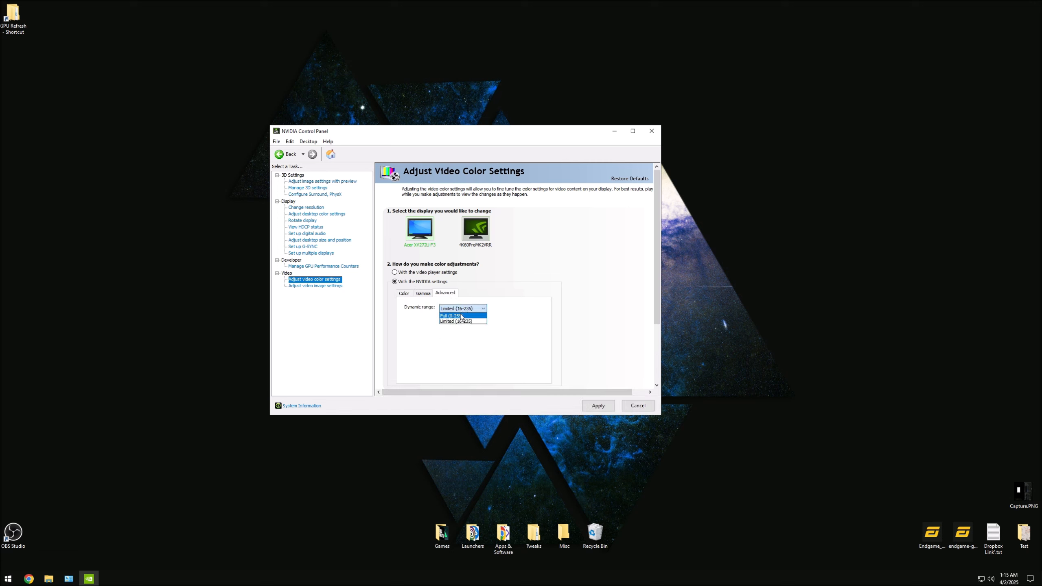
{"action": "left_click", "coordinate": [460, 315]}
{"action": "left_click", "coordinate": [591, 406]}
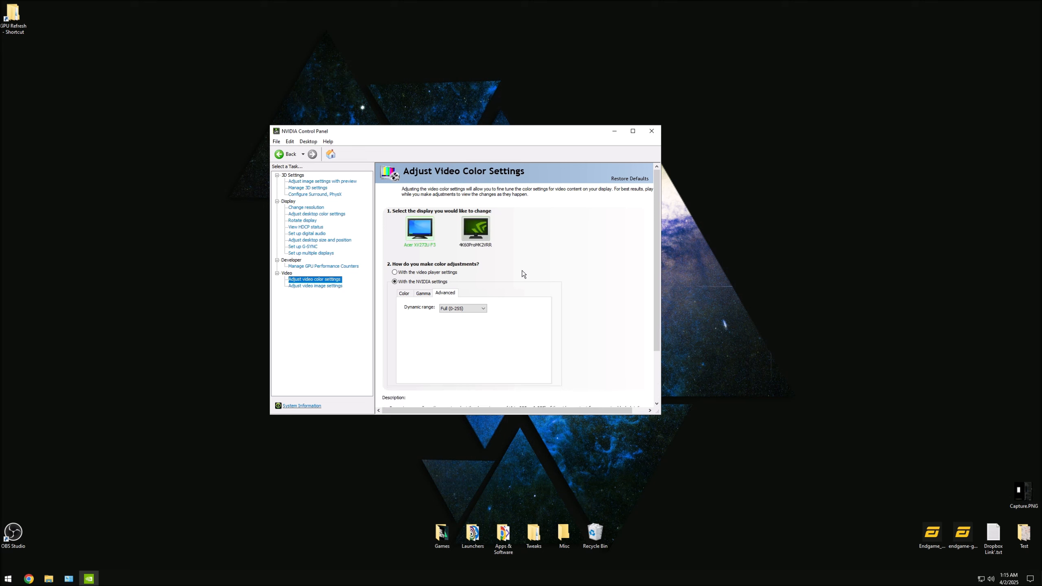
Step: Allow access to the GPU performance counters to all users, apply the change, and keep the new configuration
{"action": "left_click", "coordinate": [317, 267]}
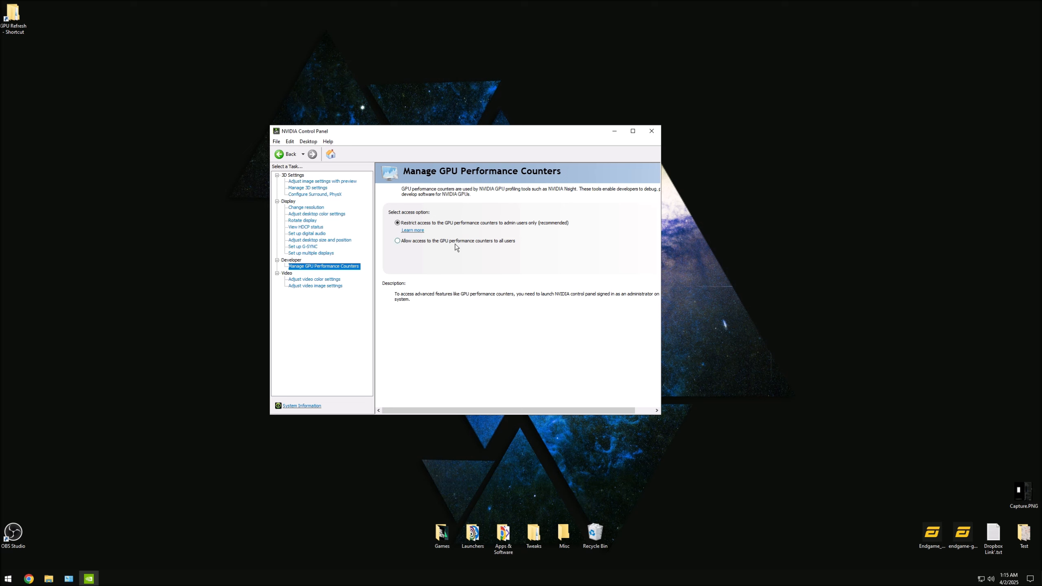
{"action": "left_click", "coordinate": [398, 241]}
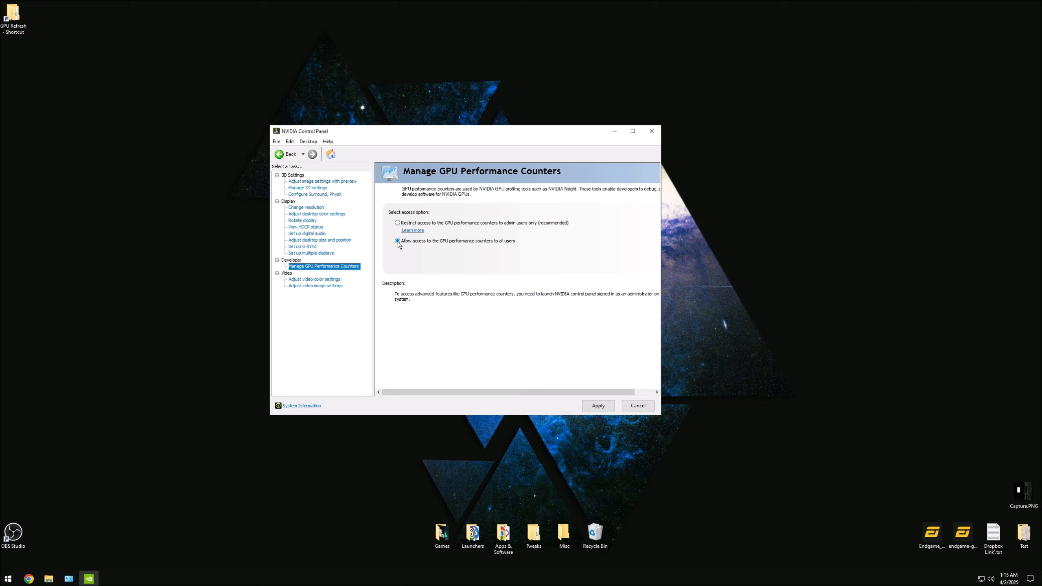
{"action": "left_click", "coordinate": [598, 406]}
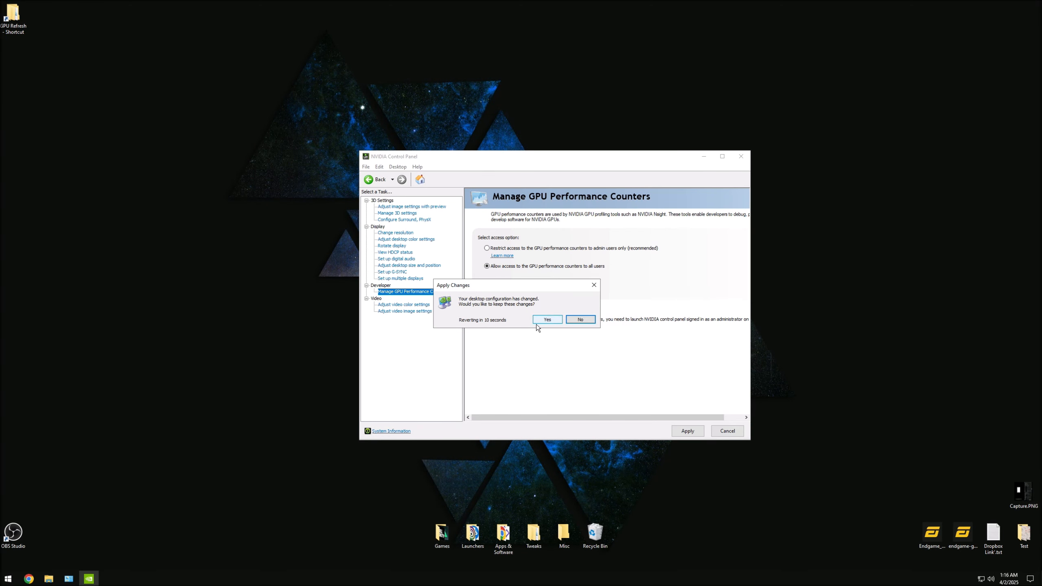
{"action": "left_click", "coordinate": [557, 320]}
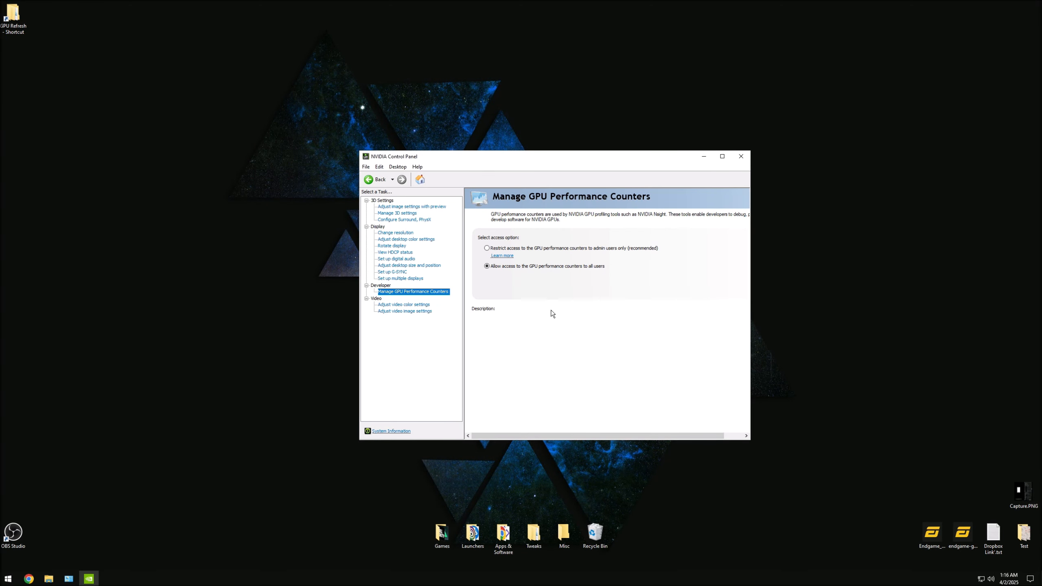
Step: Review the selected displays and their arrangement in the multiple displays settings
{"action": "left_click", "coordinate": [401, 279]}
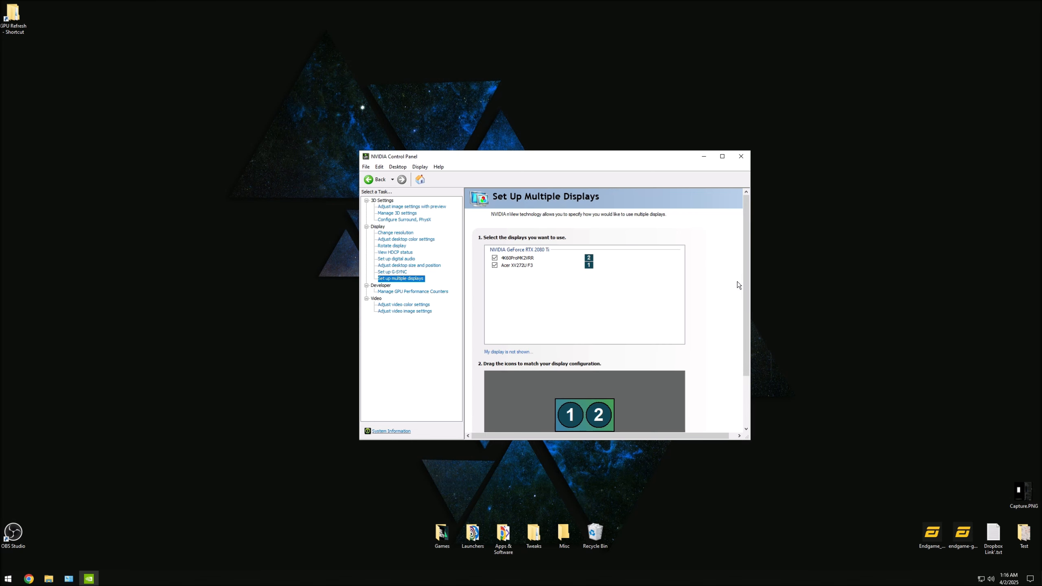
{"action": "scroll", "coordinate": [746, 319], "scroll_direction": "down", "scroll_amount": 2}
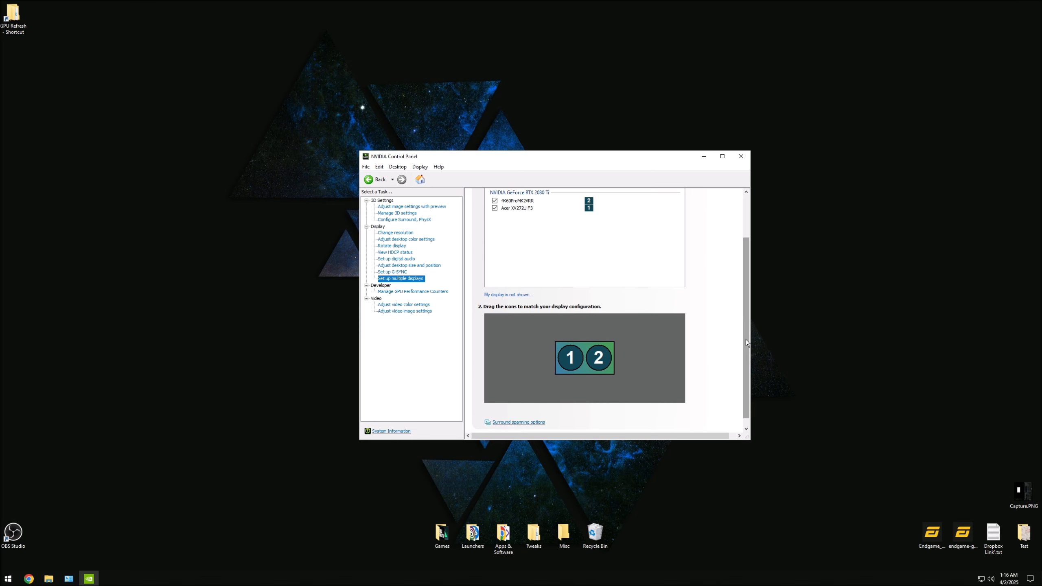
{"action": "scroll", "coordinate": [746, 339], "scroll_direction": "up", "scroll_amount": 2}
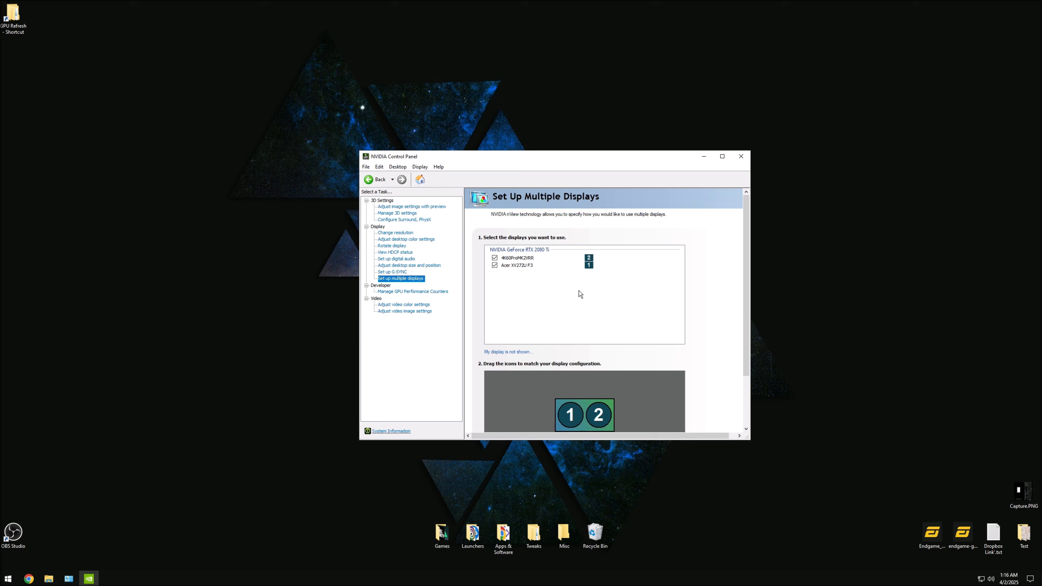
Step: Disable G-SYNC, G-SYNC Compatible in the G-SYNC setup and apply the change
{"action": "left_click", "coordinate": [393, 273]}
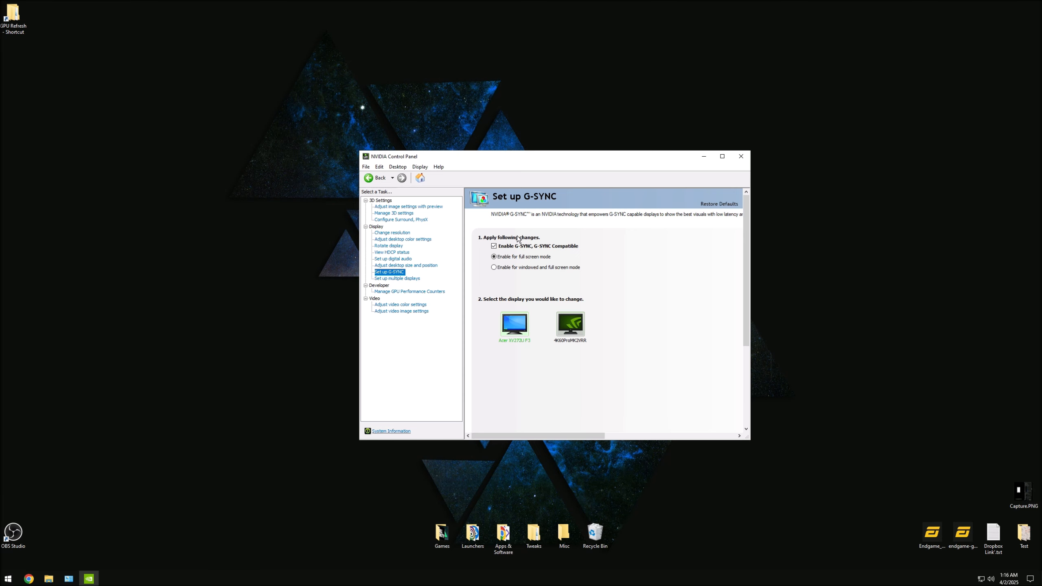
{"action": "left_click", "coordinate": [494, 247]}
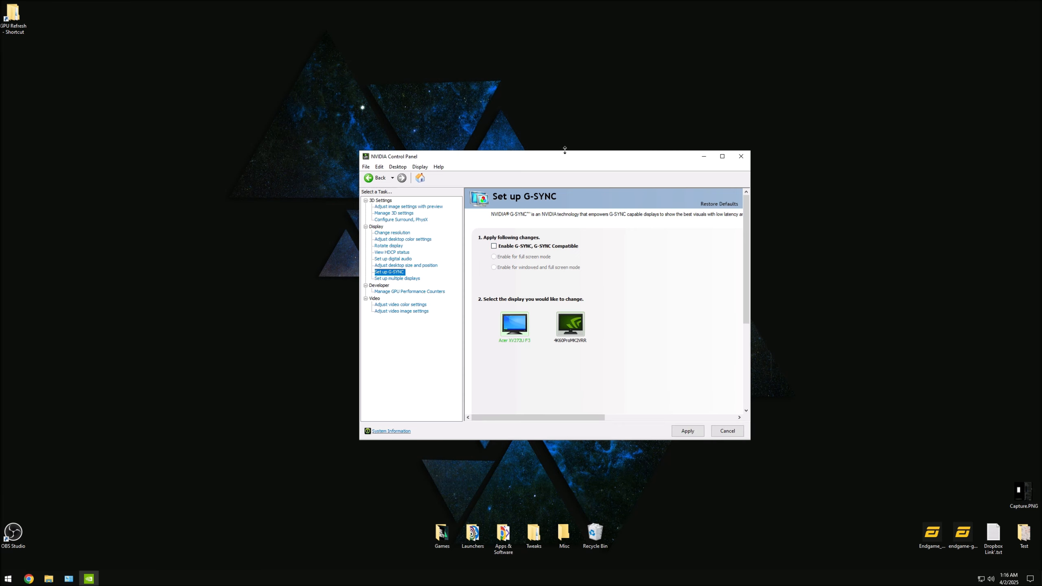
{"action": "left_click_drag", "start_coordinate": [568, 154], "coordinate": [525, 144]}
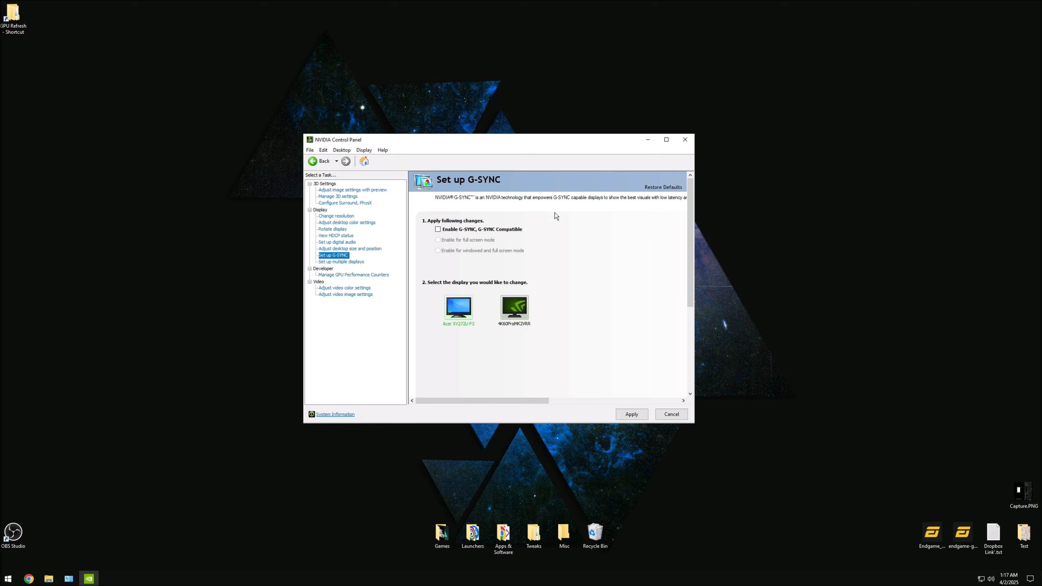
{"action": "mouse_move", "coordinate": [525, 148]}
{"action": "left_mouse_down"}
{"action": "mouse_move", "coordinate": [542, 121]}
{"action": "mouse_move", "coordinate": [531, 159]}
{"action": "mouse_move", "coordinate": [537, 136]}
{"action": "mouse_move", "coordinate": [490, 129]}
{"action": "mouse_move", "coordinate": [509, 132]}
{"action": "mouse_move", "coordinate": [533, 161]}
{"action": "mouse_move", "coordinate": [541, 148]}
{"action": "left_mouse_up"}
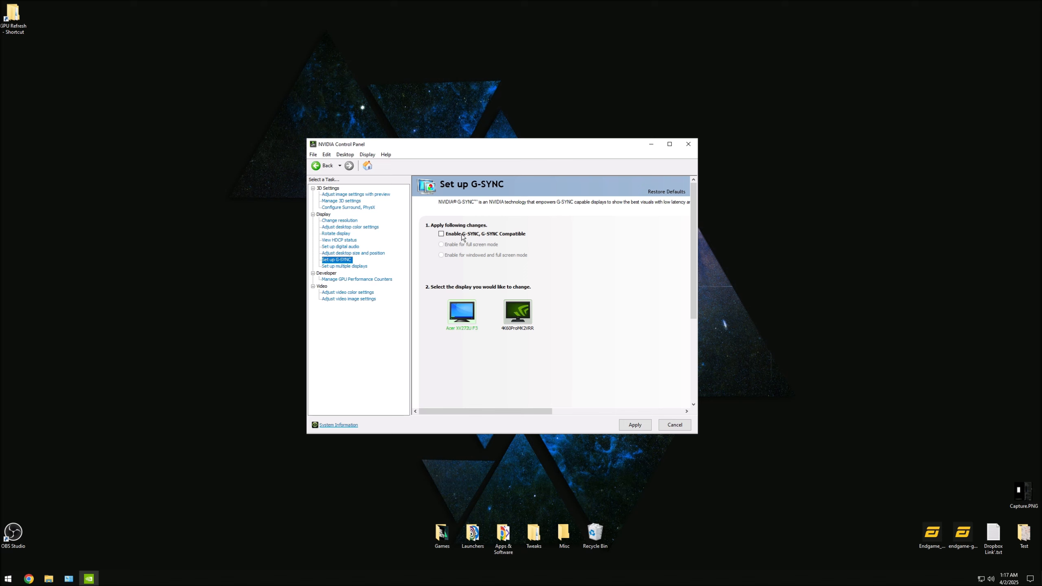
{"action": "left_click_drag", "start_coordinate": [513, 145], "coordinate": [504, 148]}
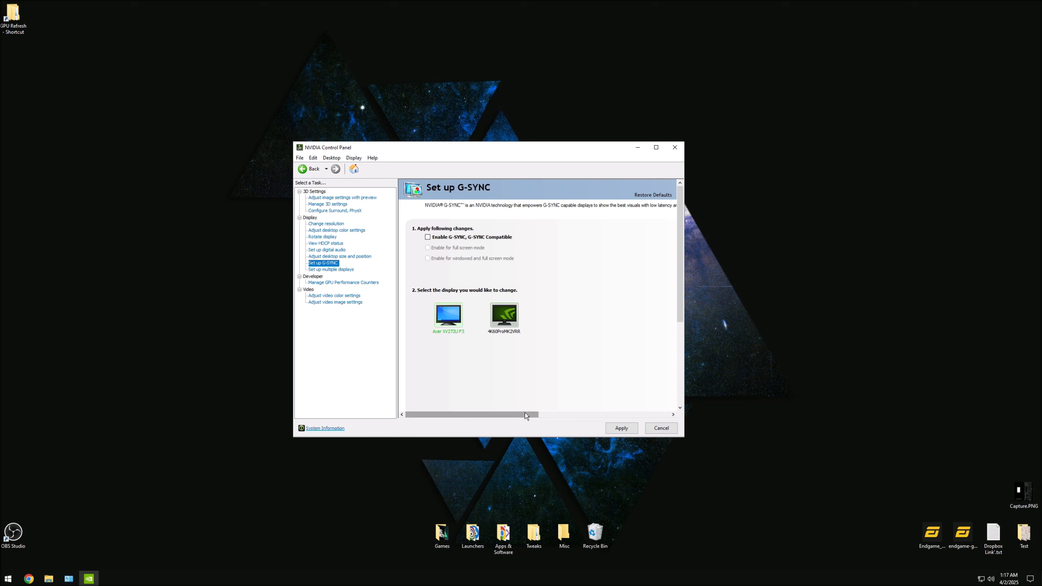
{"action": "mouse_move", "coordinate": [525, 414]}
{"action": "left_mouse_down"}
{"action": "mouse_move", "coordinate": [568, 417]}
{"action": "mouse_move", "coordinate": [525, 415]}
{"action": "left_mouse_up"}
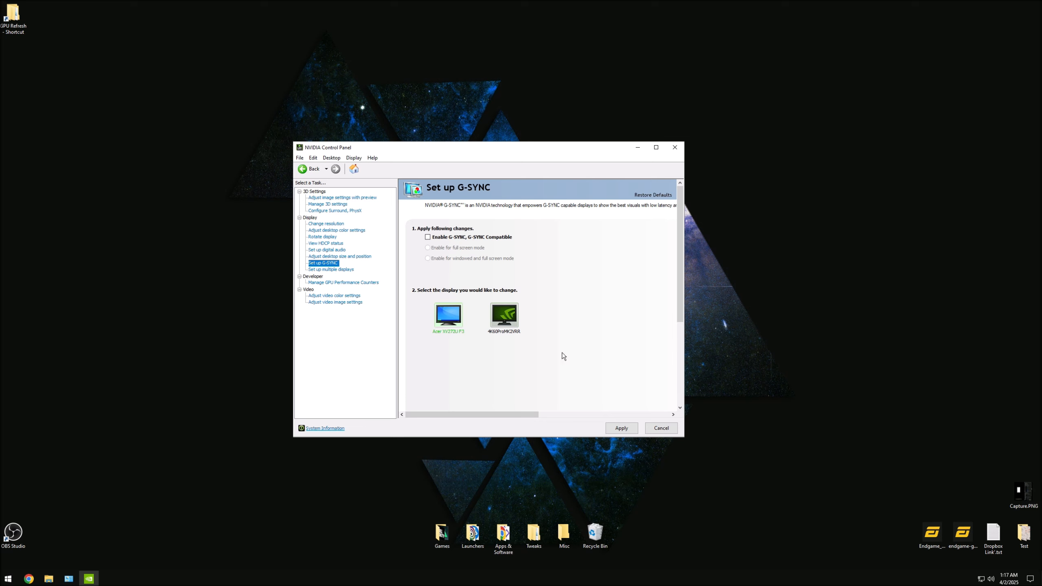
{"action": "left_click", "coordinate": [506, 314]}
{"action": "left_click", "coordinate": [456, 320]}
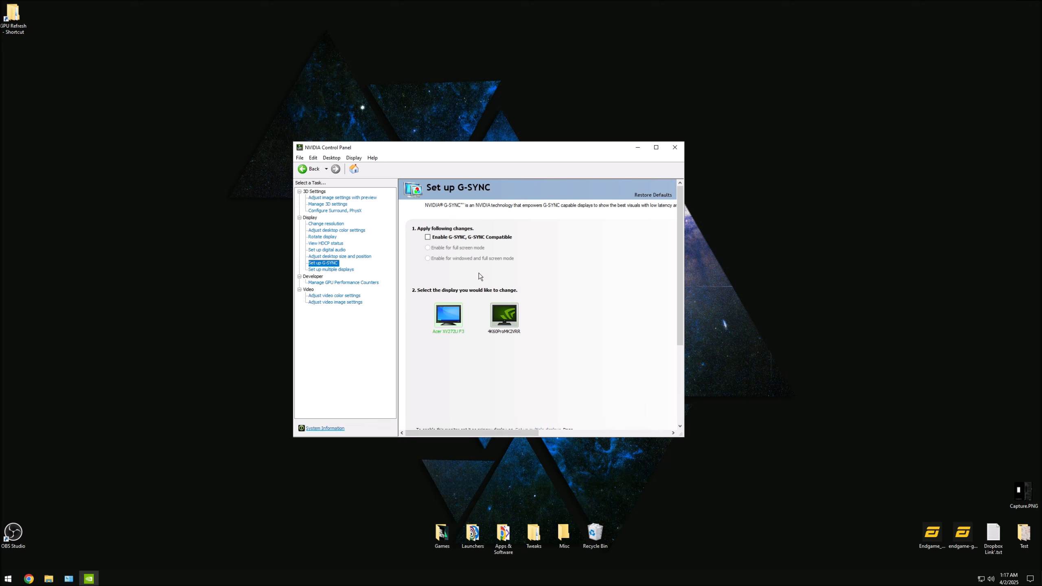
{"action": "left_click", "coordinate": [515, 323]}
Step: Select No scaling as the scaling mode in the desktop size and position settings
{"action": "left_click", "coordinate": [340, 257]}
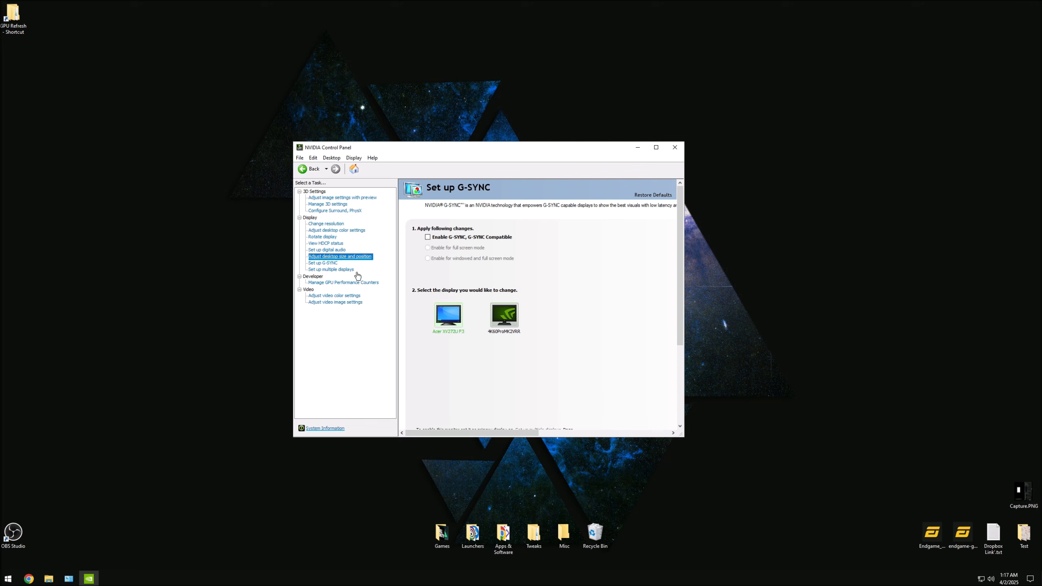
{"action": "scroll", "coordinate": [587, 339], "scroll_direction": "down", "scroll_amount": 1}
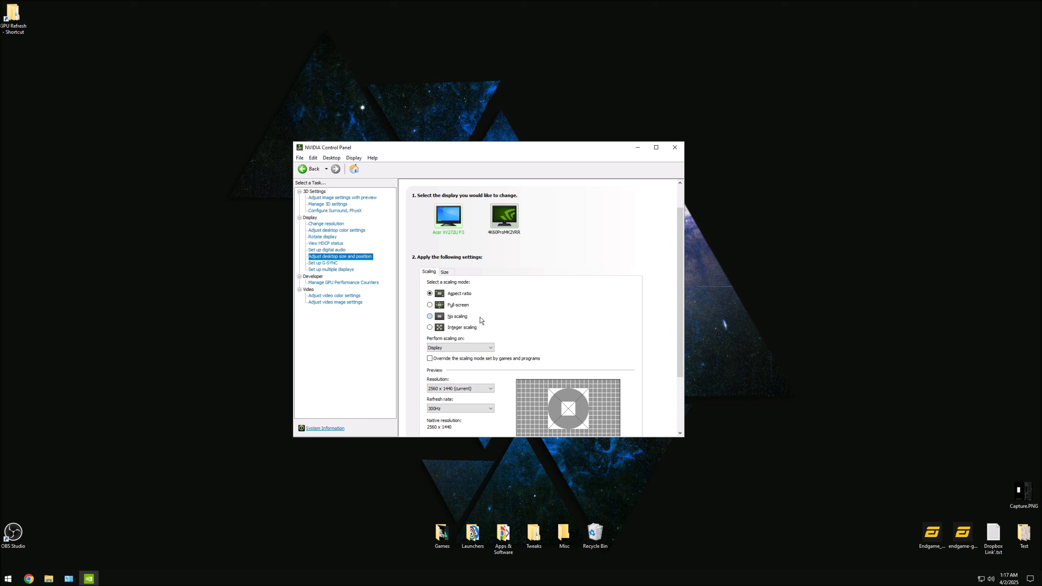
{"action": "left_click", "coordinate": [456, 316]}
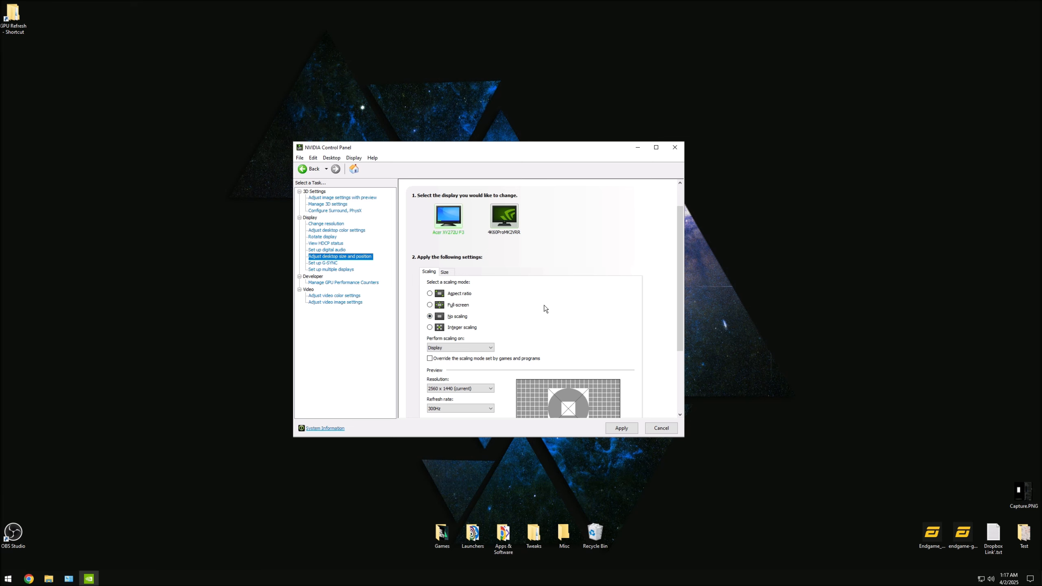
Step: Check the desktop and active signal resolutions in the Windows advanced display settings, and close Settings
{"action": "right_click", "coordinate": [211, 406]}
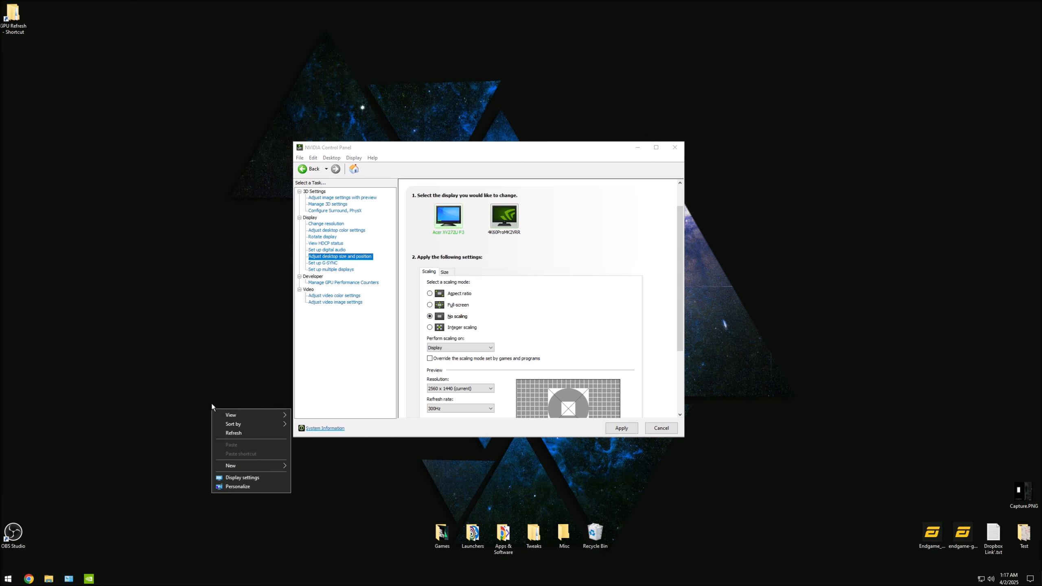
{"action": "left_click", "coordinate": [246, 479]}
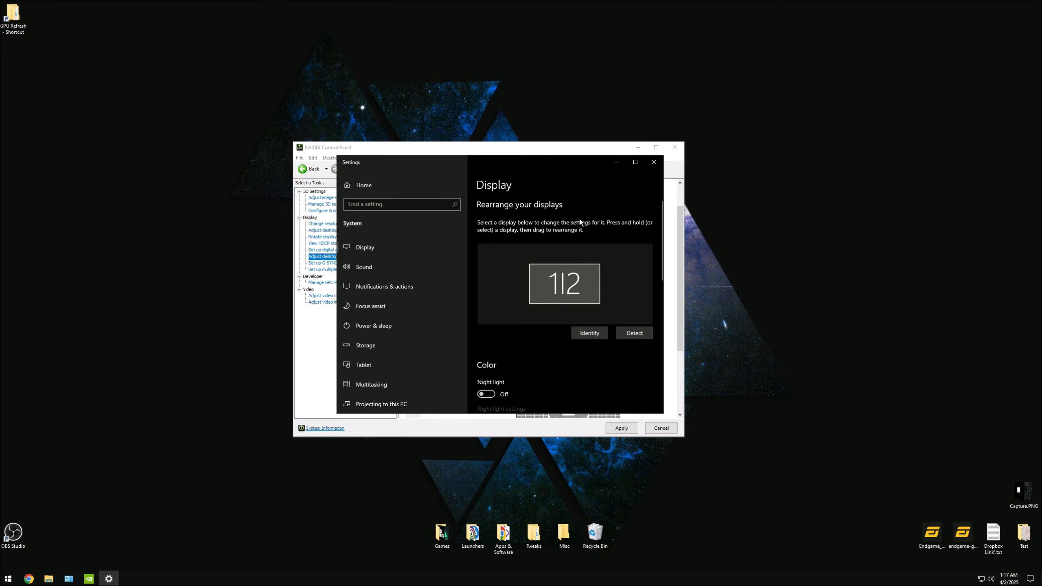
{"action": "scroll", "coordinate": [587, 274], "scroll_direction": "down", "scroll_amount": 3}
{"action": "scroll", "coordinate": [587, 273], "scroll_direction": "down", "scroll_amount": 3}
{"action": "left_click", "coordinate": [635, 161]}
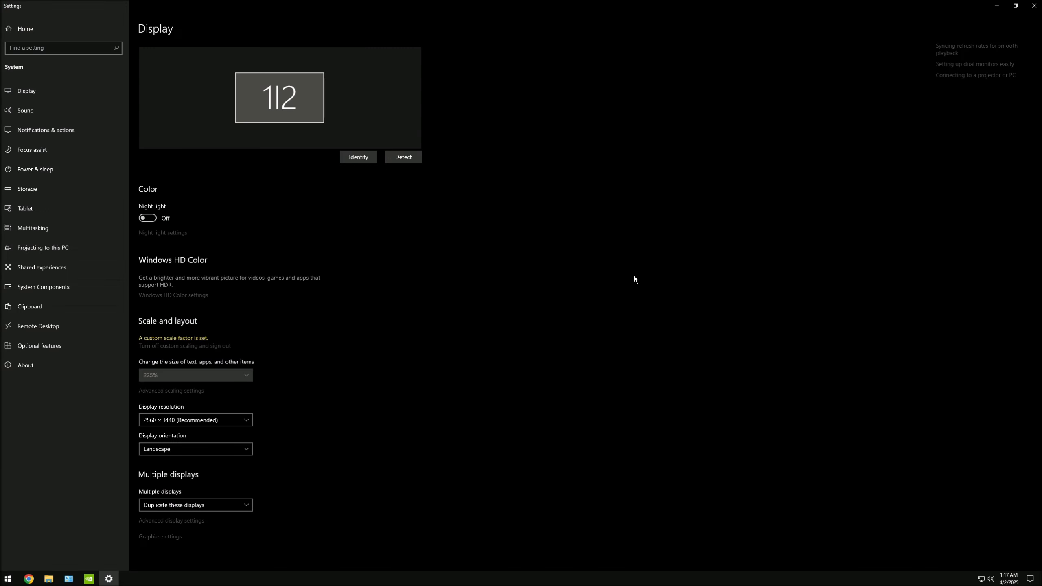
{"action": "left_click", "coordinate": [183, 520]}
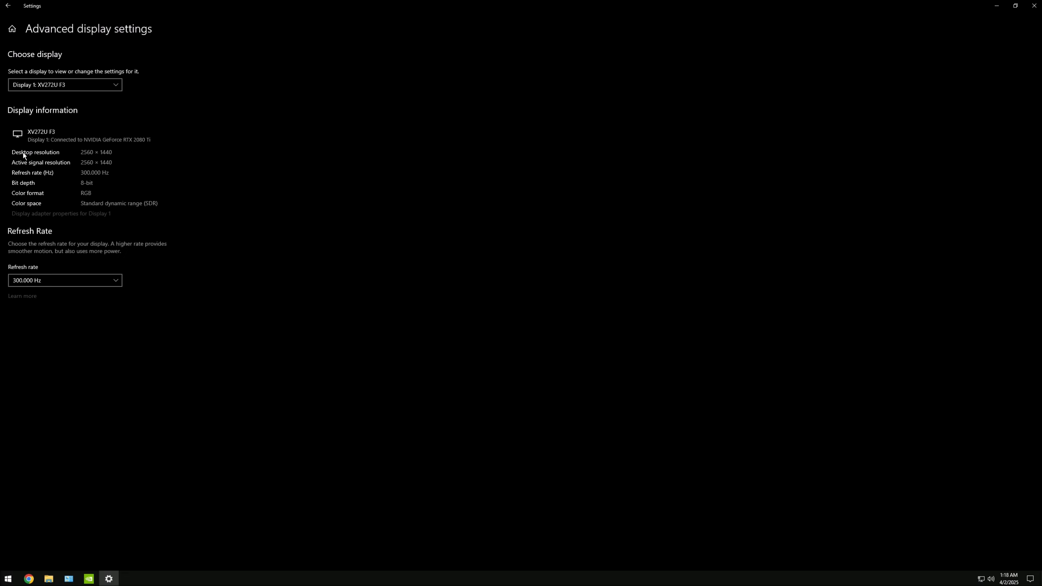
{"action": "left_click", "coordinate": [1034, 5]}
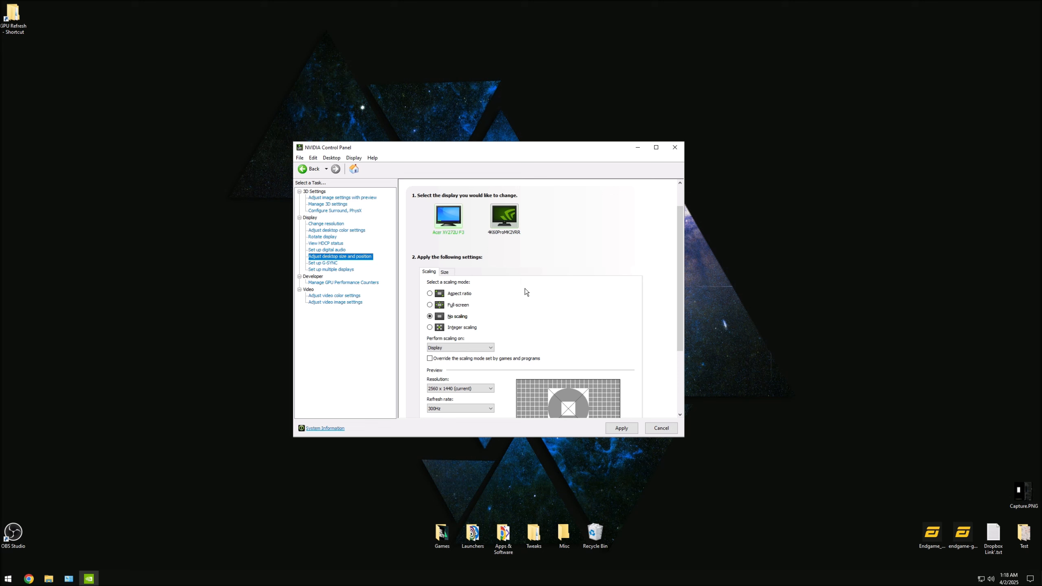
Step: Apply the No scaling mode with scaling performed on the display, and keep the changed desktop configuration
{"action": "left_click_drag", "start_coordinate": [550, 146], "coordinate": [520, 143]}
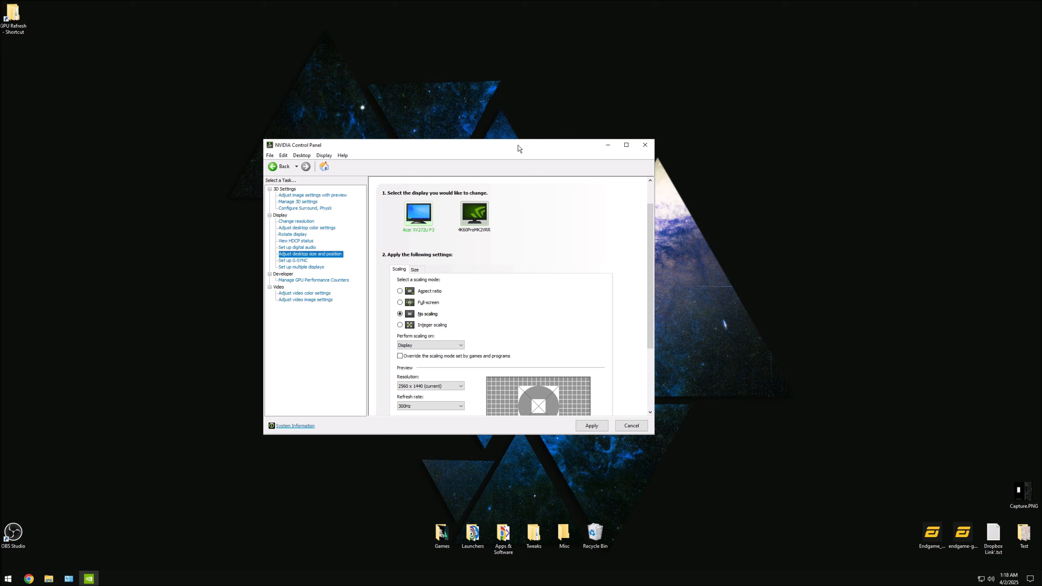
{"action": "left_click_drag", "start_coordinate": [518, 146], "coordinate": [532, 140]}
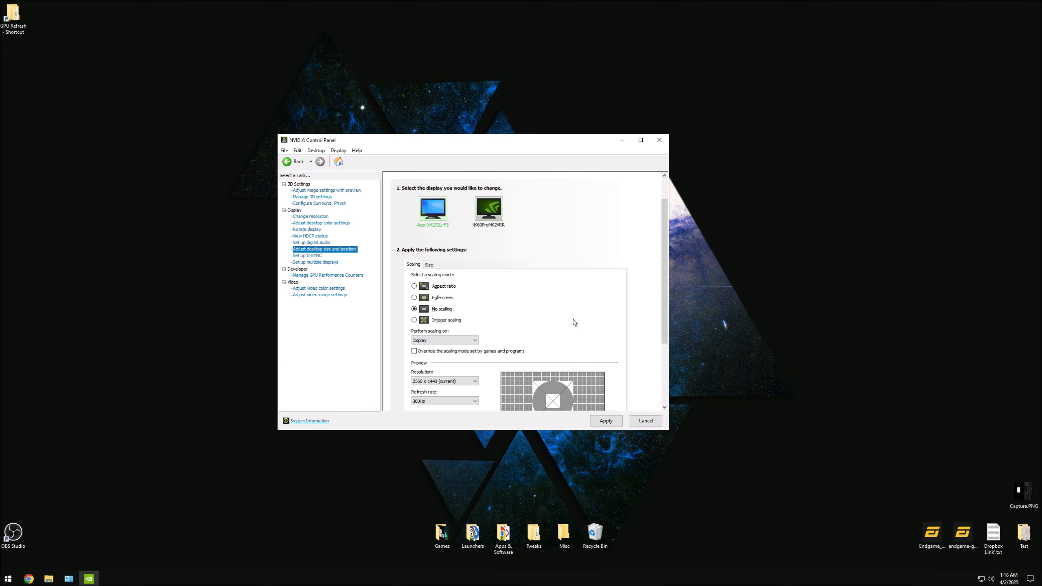
{"action": "scroll", "coordinate": [581, 314], "scroll_direction": "down", "scroll_amount": 1}
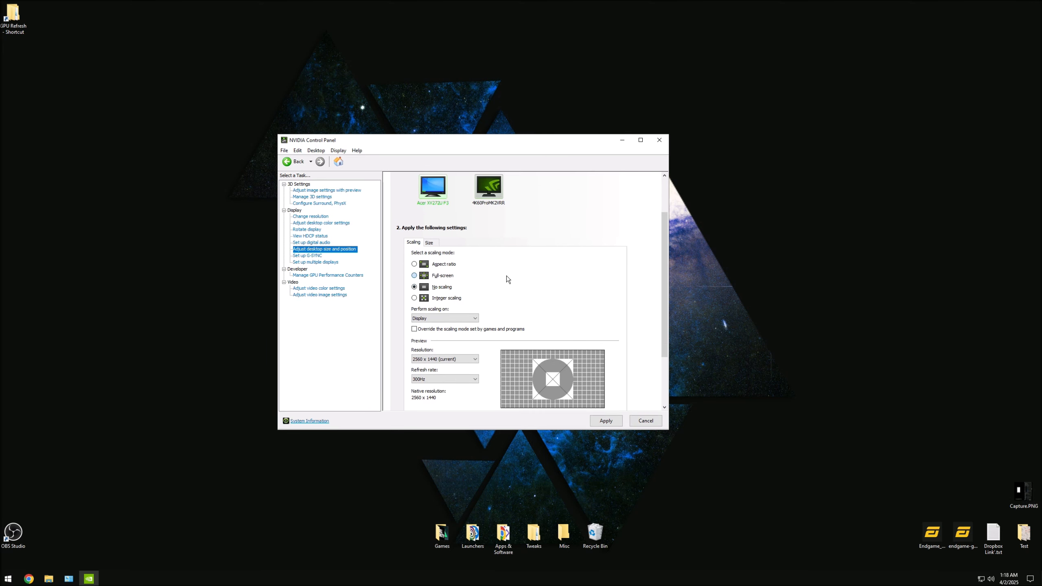
{"action": "scroll", "coordinate": [506, 276], "scroll_direction": "up", "scroll_amount": 1}
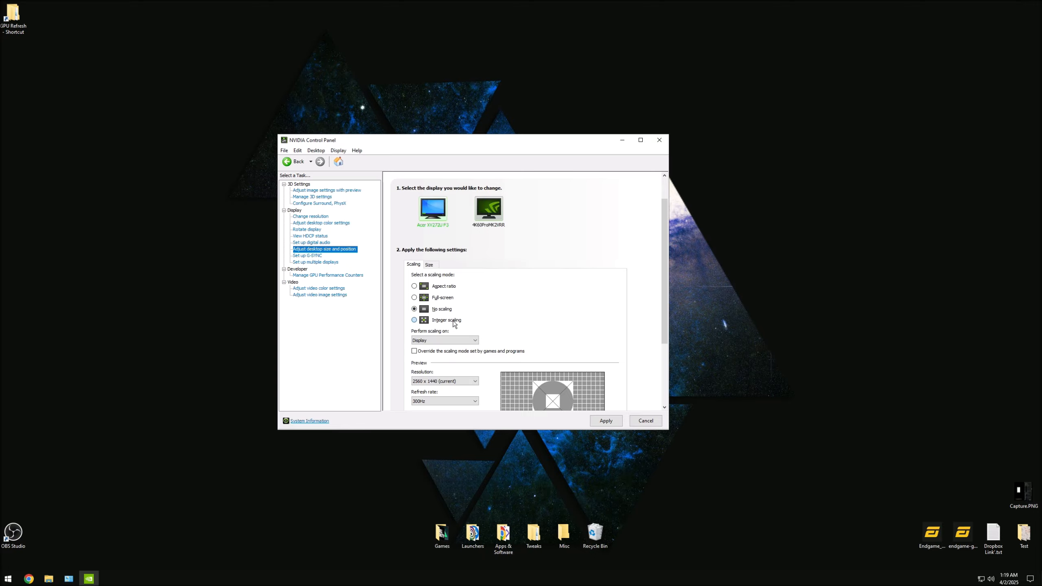
{"action": "left_click", "coordinate": [434, 323]}
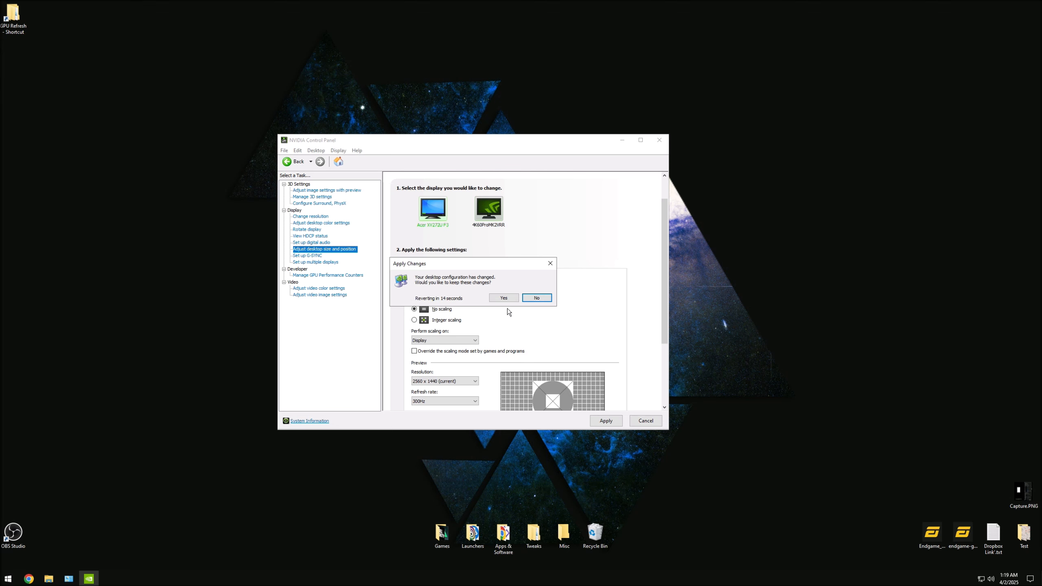
{"action": "left_click", "coordinate": [511, 299]}
{"action": "key", "text": "Up"}
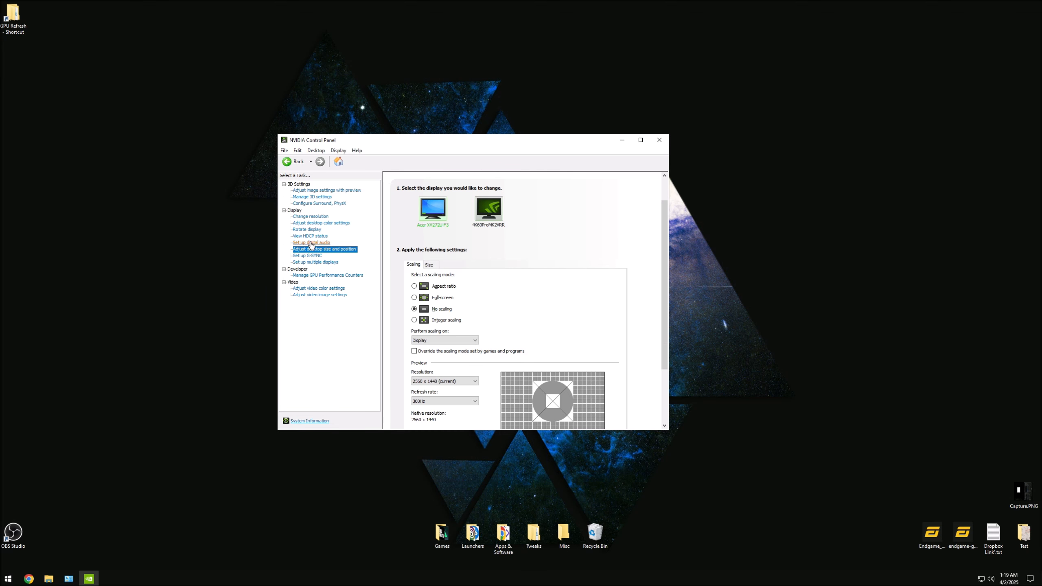
Step: Look over the digital audio setup and the HDCP status page without changing any settings
{"action": "left_click", "coordinate": [514, 259]}
{"action": "left_click", "coordinate": [499, 271]}
{"action": "left_click", "coordinate": [605, 423]}
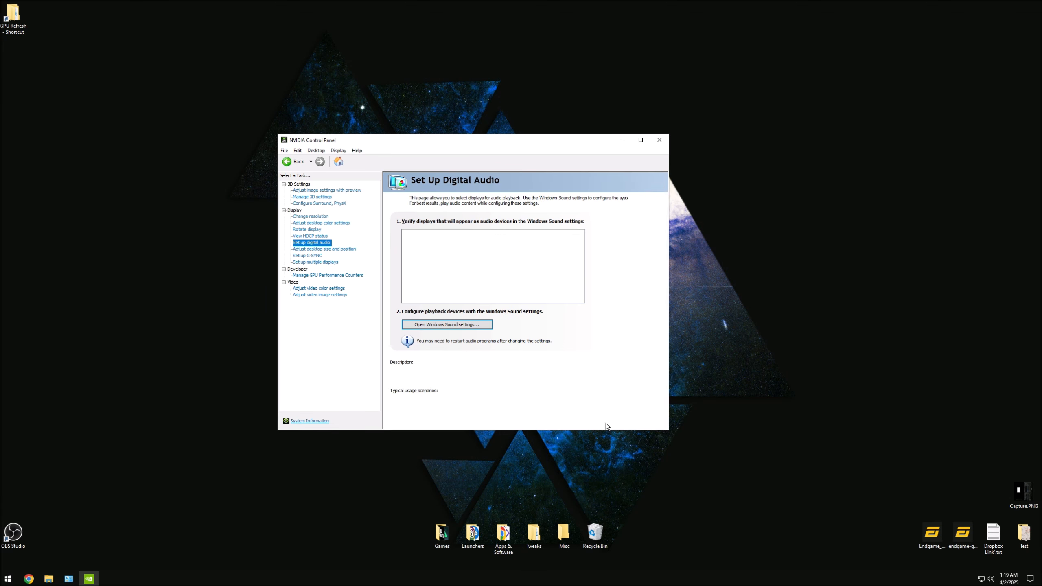
{"action": "key", "text": "Up"}
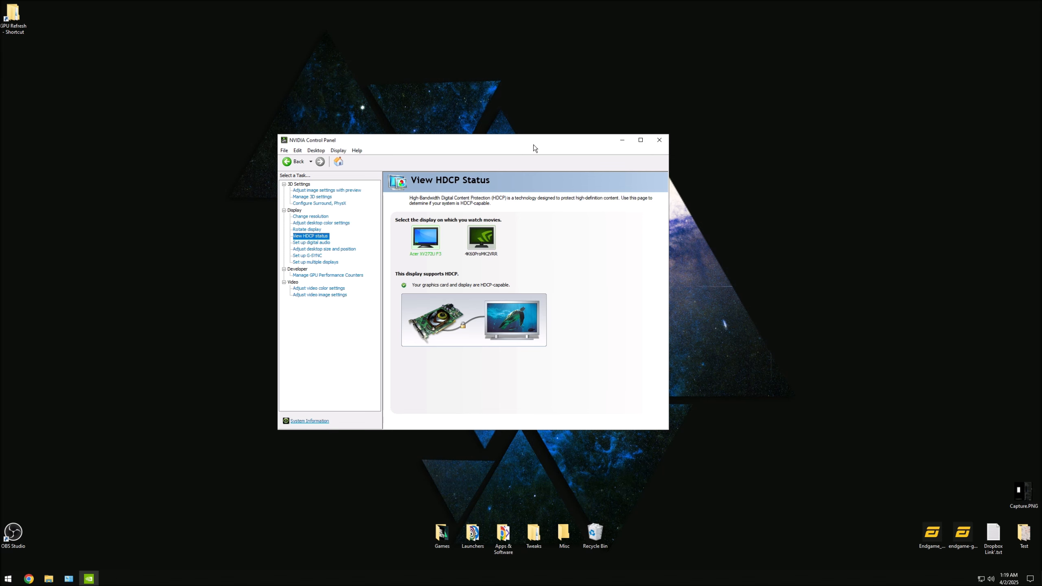
{"action": "left_click_drag", "start_coordinate": [533, 145], "coordinate": [564, 161]}
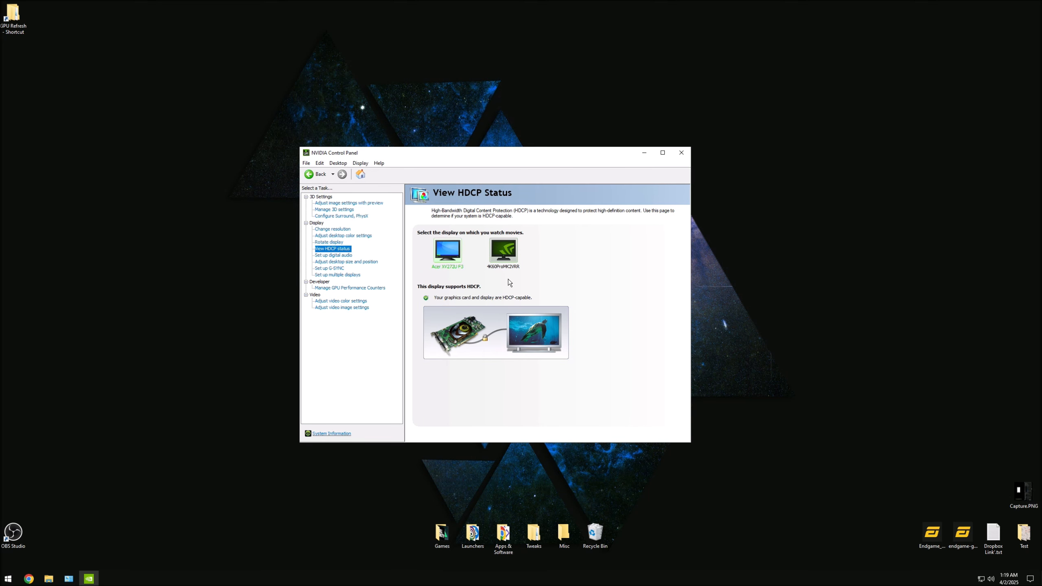
{"action": "left_click_drag", "start_coordinate": [505, 155], "coordinate": [500, 141]}
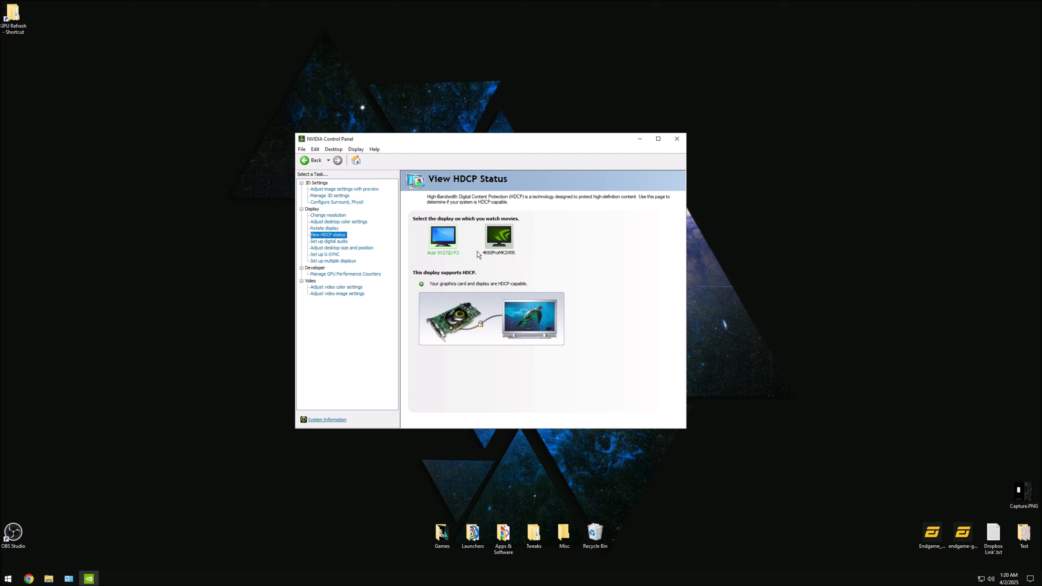
Step: Set the digital vibrance to 75% in the desktop color settings, then apply and keep the change
{"action": "left_click", "coordinate": [323, 229]}
{"action": "left_click", "coordinate": [340, 221]}
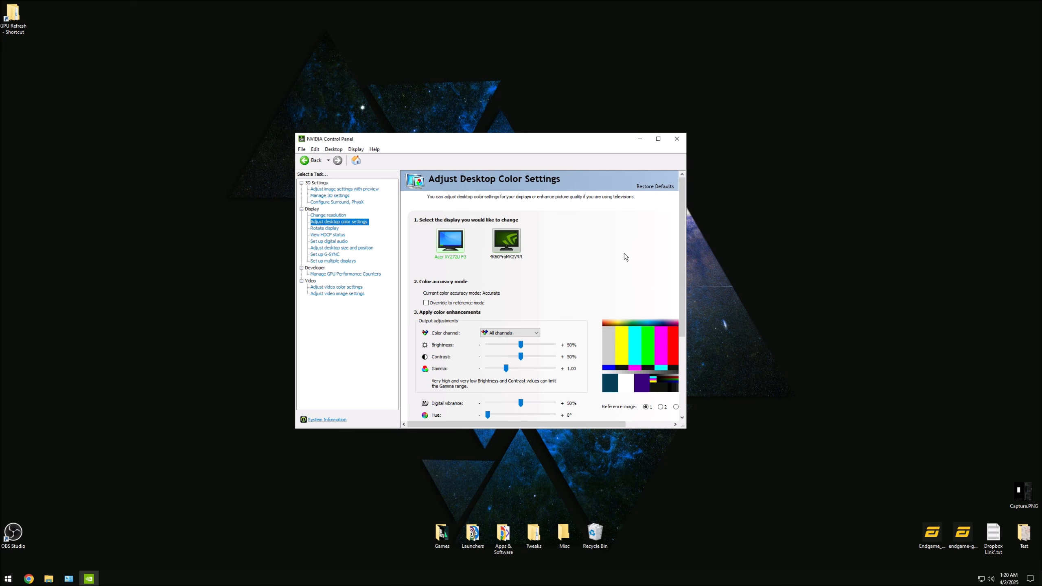
{"action": "scroll", "coordinate": [682, 255], "scroll_direction": "down", "scroll_amount": 3}
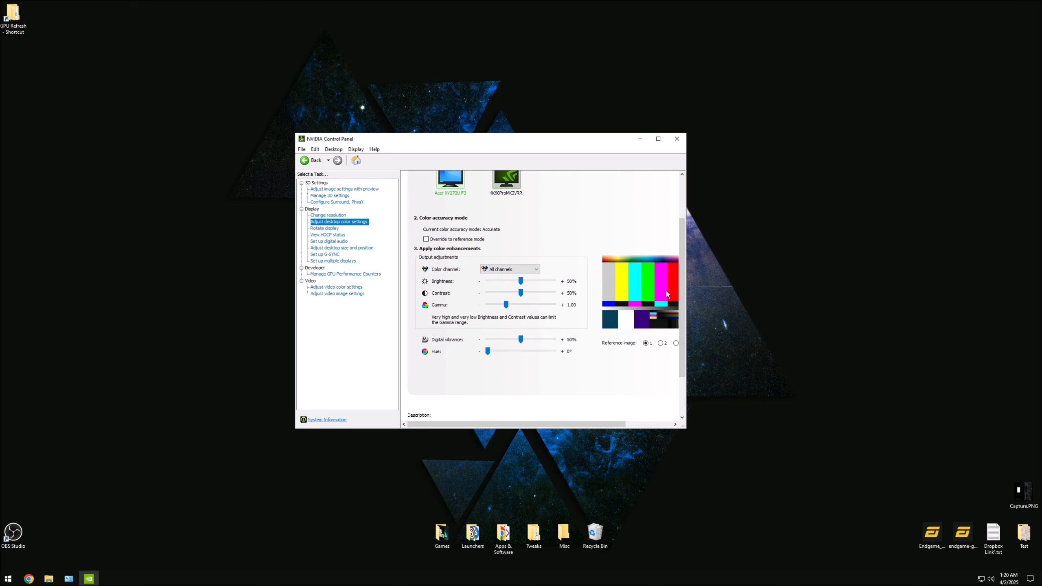
{"action": "left_click_drag", "start_coordinate": [750, 177], "coordinate": [861, 149]}
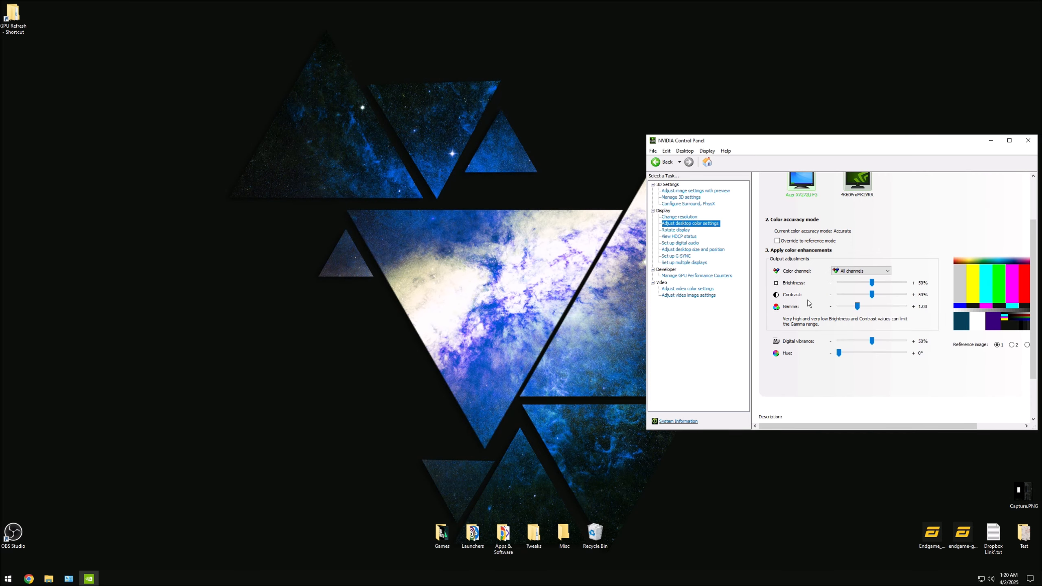
{"action": "left_click_drag", "start_coordinate": [876, 343], "coordinate": [1000, 345]}
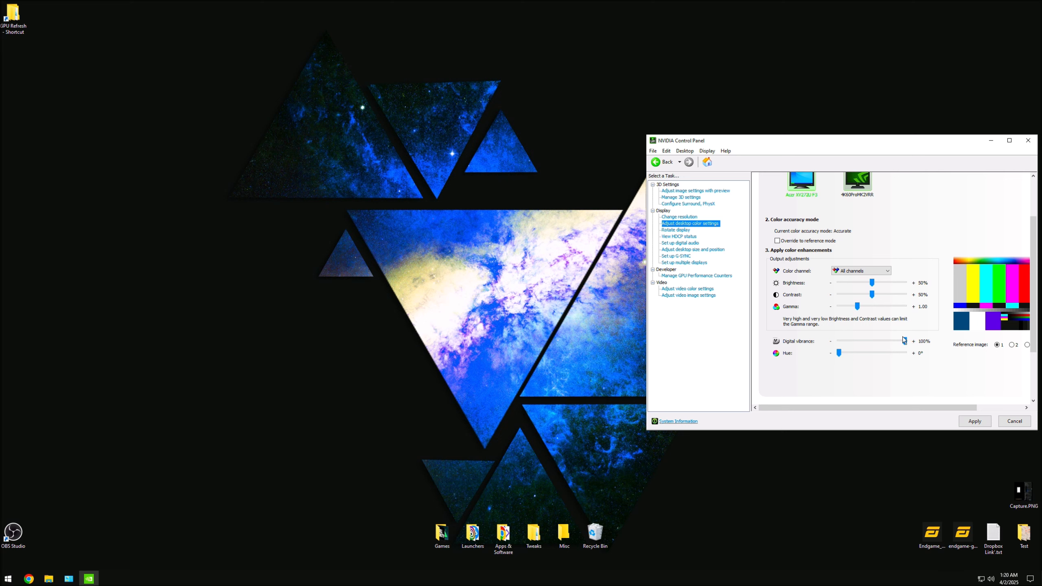
{"action": "mouse_move", "coordinate": [904, 340]}
{"action": "left_mouse_down"}
{"action": "mouse_move", "coordinate": [874, 345]}
{"action": "mouse_move", "coordinate": [888, 345]}
{"action": "left_mouse_up"}
{"action": "left_click", "coordinate": [968, 424]}
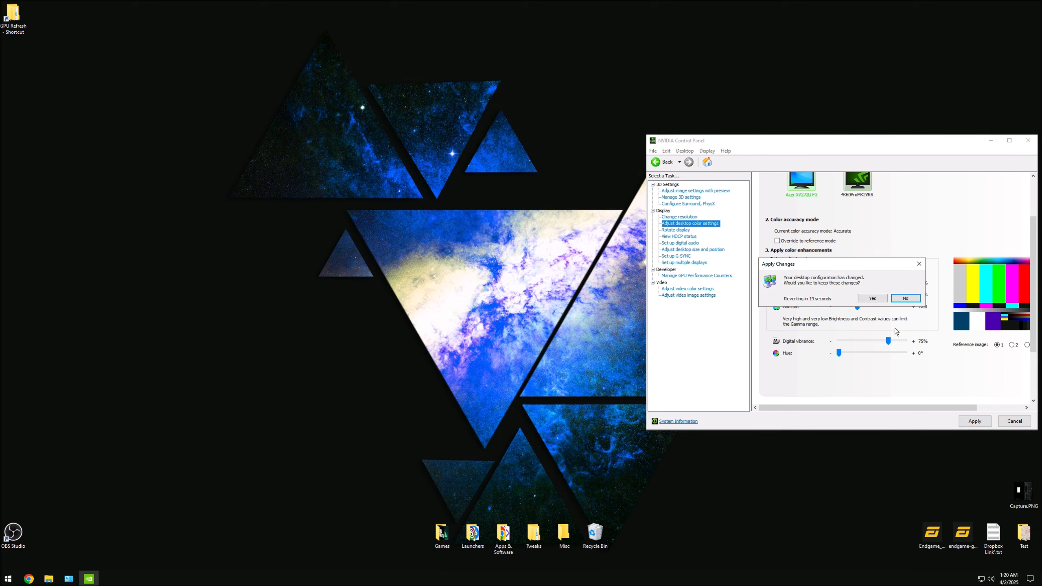
{"action": "left_click", "coordinate": [878, 302]}
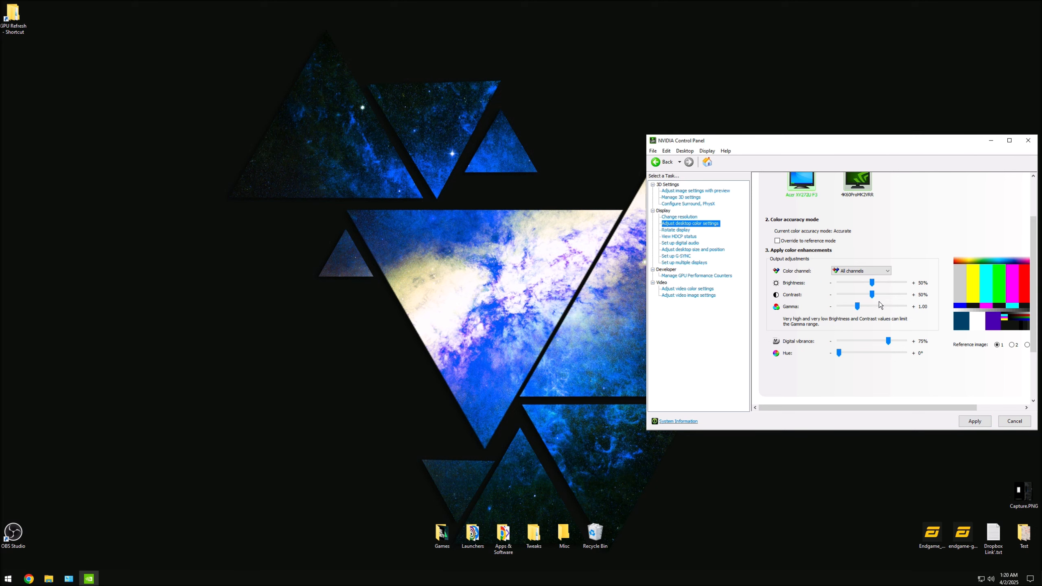
Step: Select the 300Hz refresh rate for the native 2560 × 1440 resolution in the resolution settings
{"action": "left_click", "coordinate": [686, 217]}
{"action": "left_click_drag", "start_coordinate": [791, 144], "coordinate": [426, 128]}
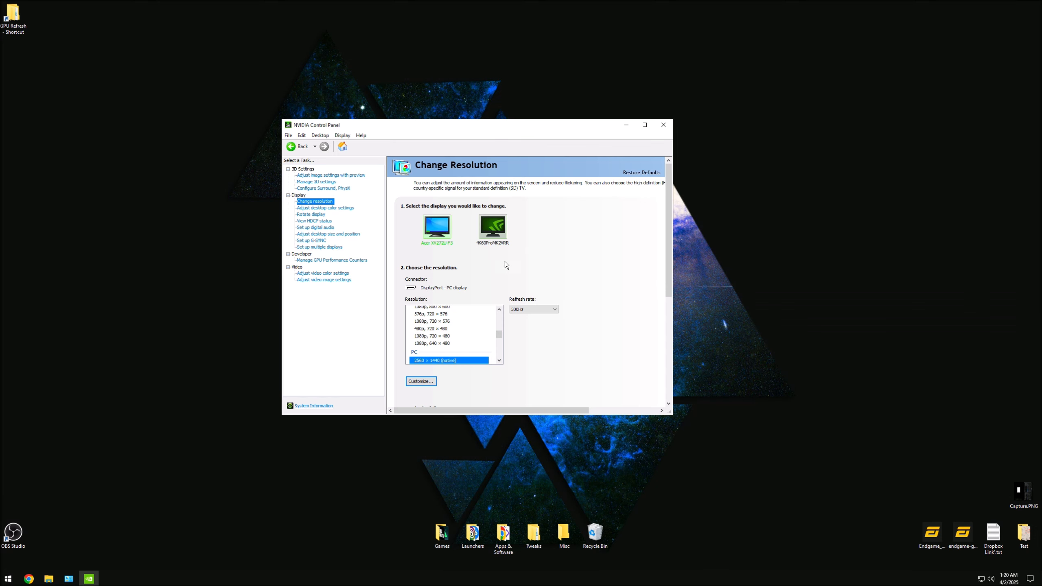
{"action": "scroll", "coordinate": [510, 350], "scroll_direction": "down", "scroll_amount": 2}
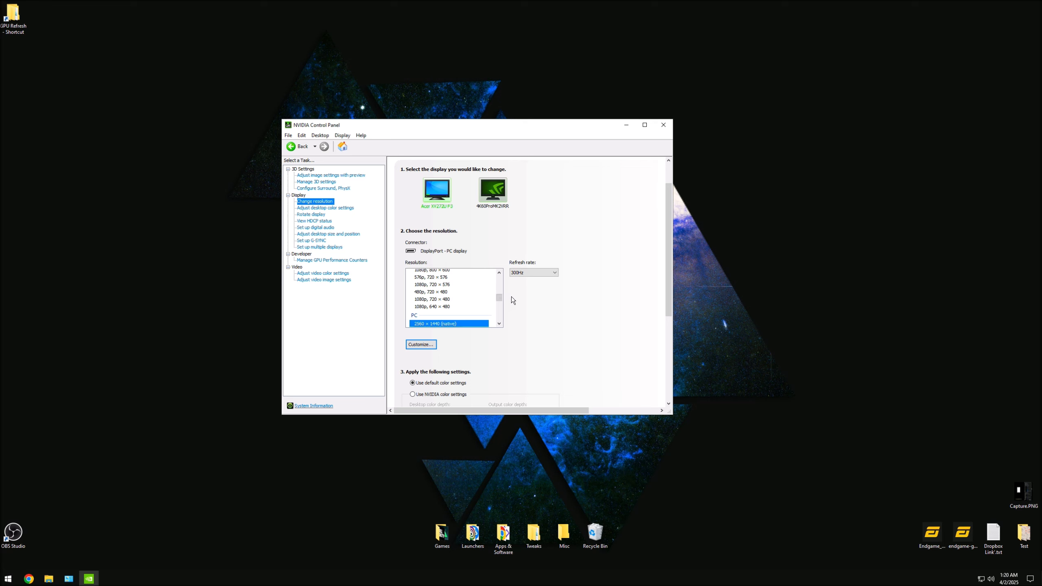
{"action": "scroll", "coordinate": [501, 300], "scroll_direction": "down", "scroll_amount": 2}
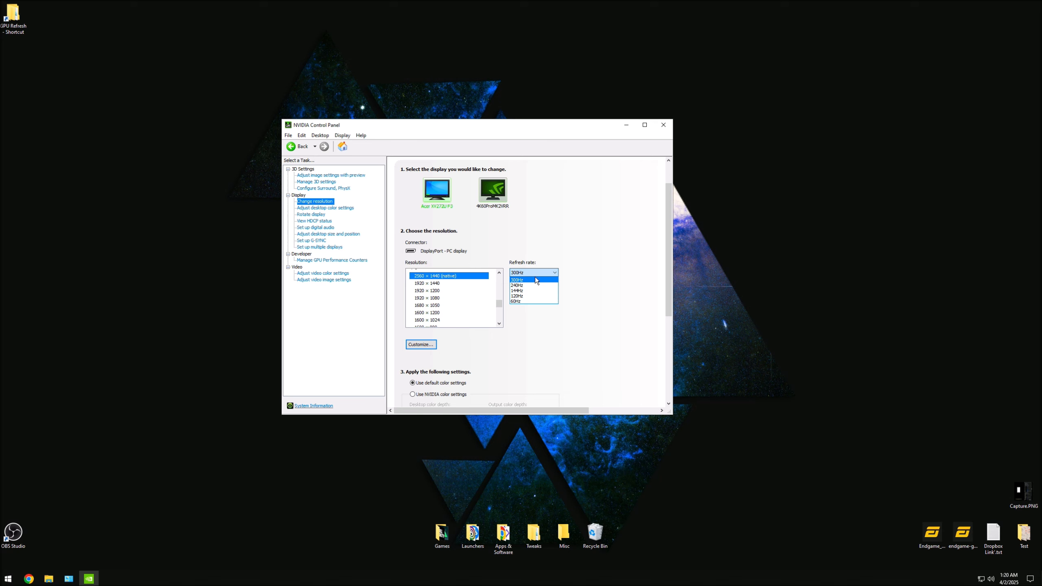
{"action": "left_click", "coordinate": [530, 280]}
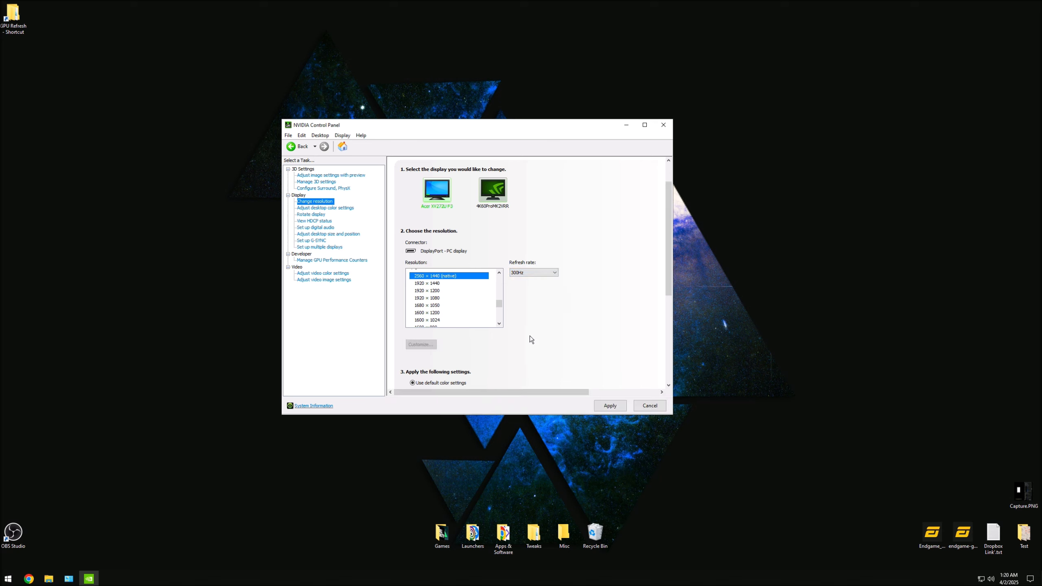
{"action": "left_click_drag", "start_coordinate": [666, 274], "coordinate": [666, 307]}
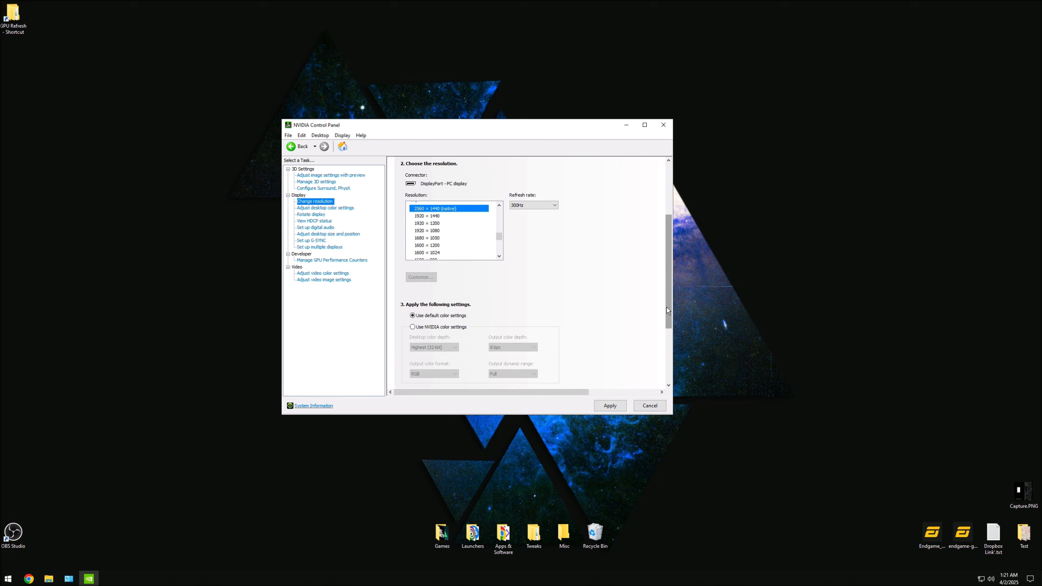
{"action": "scroll", "coordinate": [671, 259], "scroll_direction": "up", "scroll_amount": 1}
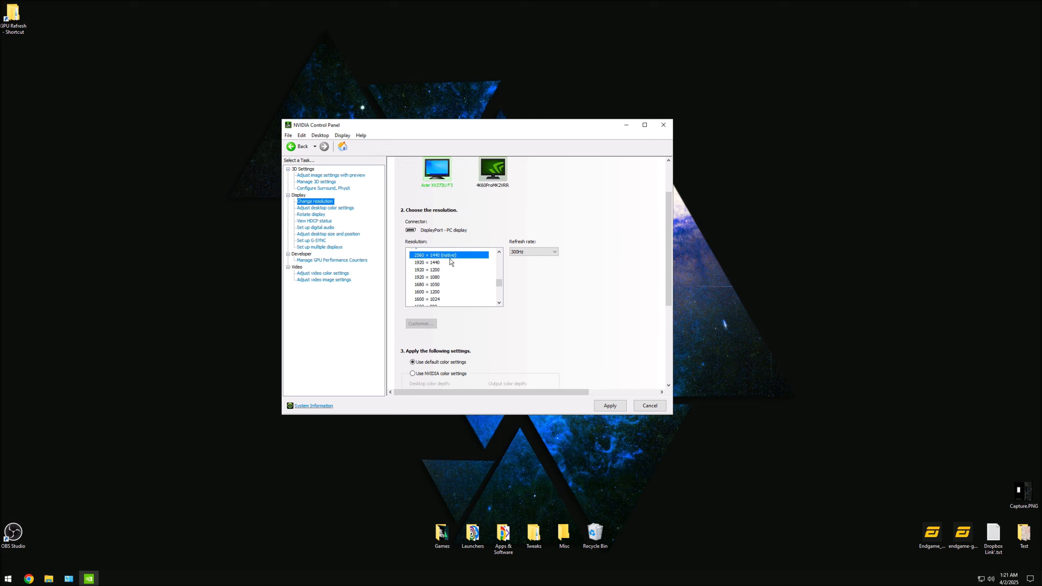
{"action": "scroll", "coordinate": [425, 275], "scroll_direction": "up", "scroll_amount": 3}
Step: Open the Windows advanced display settings and check the available refresh rates for Display 1
{"action": "right_click", "coordinate": [108, 219]}
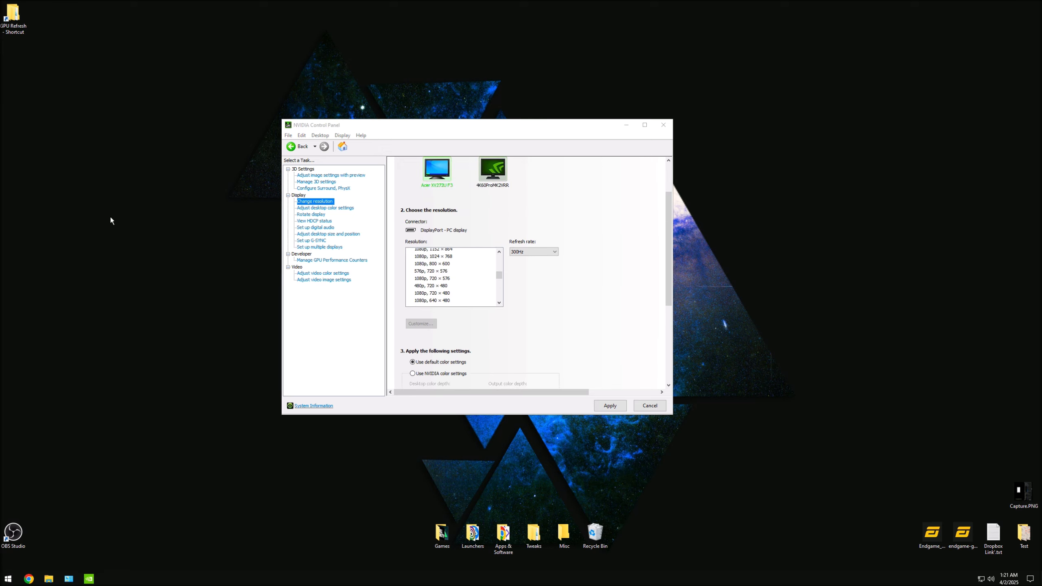
{"action": "left_click", "coordinate": [138, 287]}
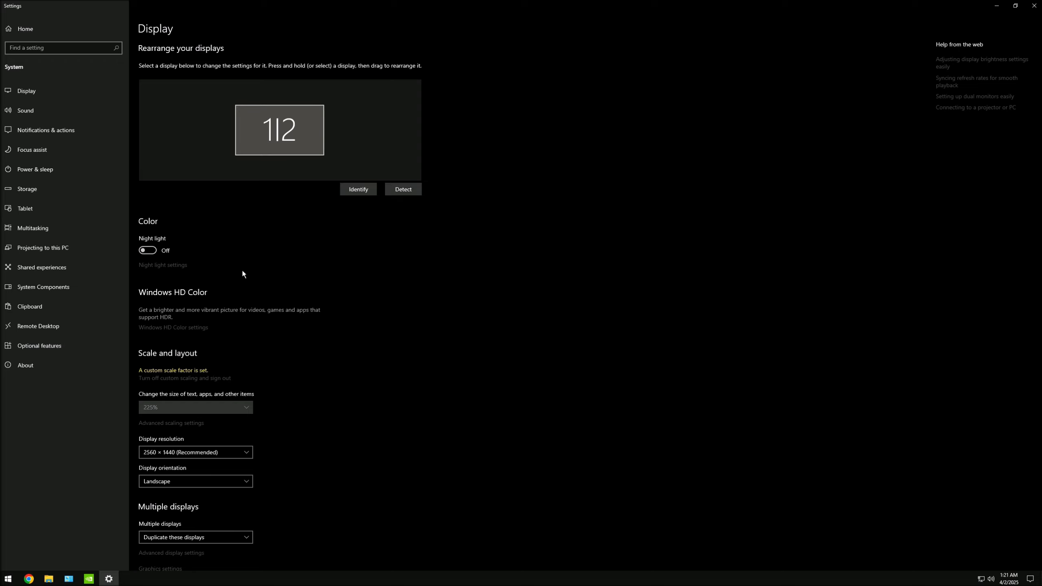
{"action": "scroll", "coordinate": [242, 274], "scroll_direction": "down", "scroll_amount": 1}
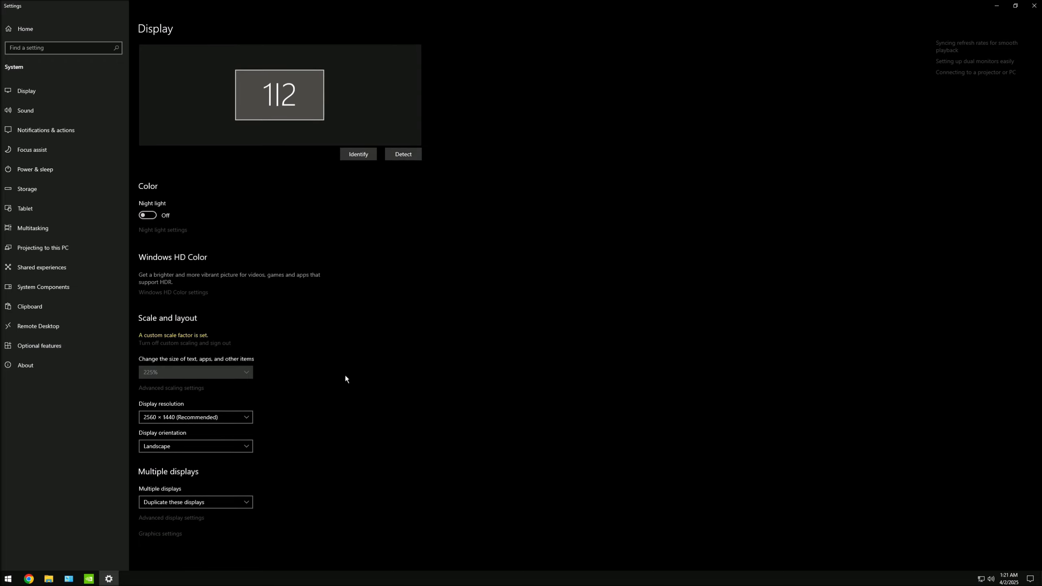
{"action": "left_click", "coordinate": [192, 518]}
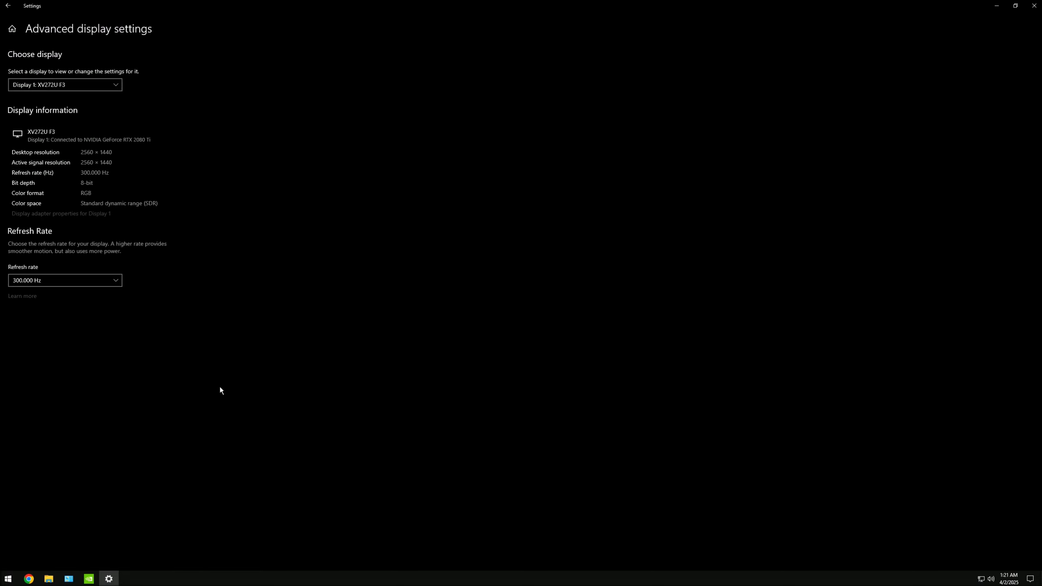
{"action": "left_click", "coordinate": [57, 282]}
{"action": "left_click", "coordinate": [347, 287]}
Step: Review the list of all valid modes in Display 1's adapter properties, cancel out of it, and close Settings
{"action": "left_click", "coordinate": [52, 214]}
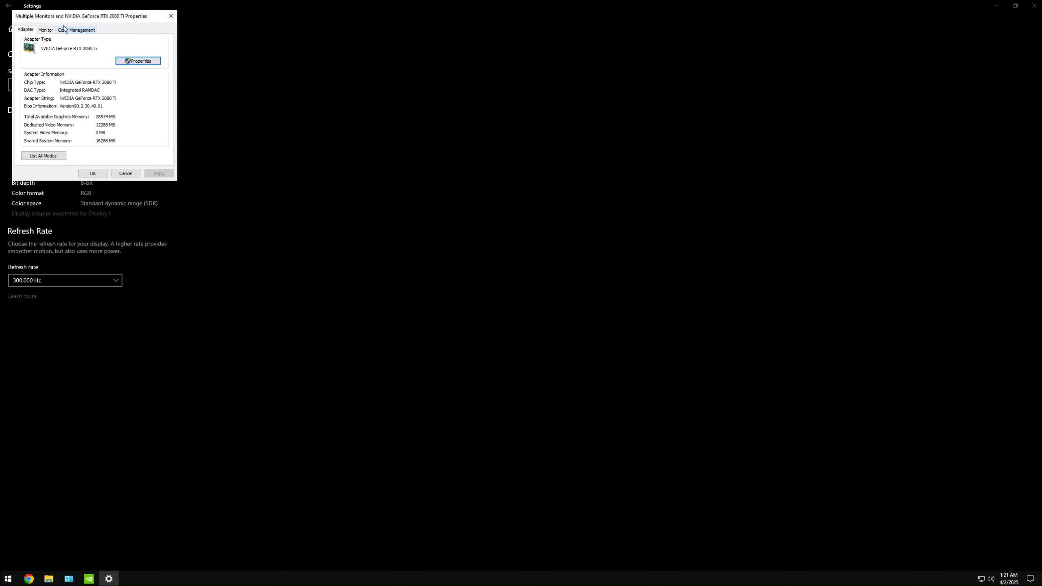
{"action": "left_click", "coordinate": [409, 298]}
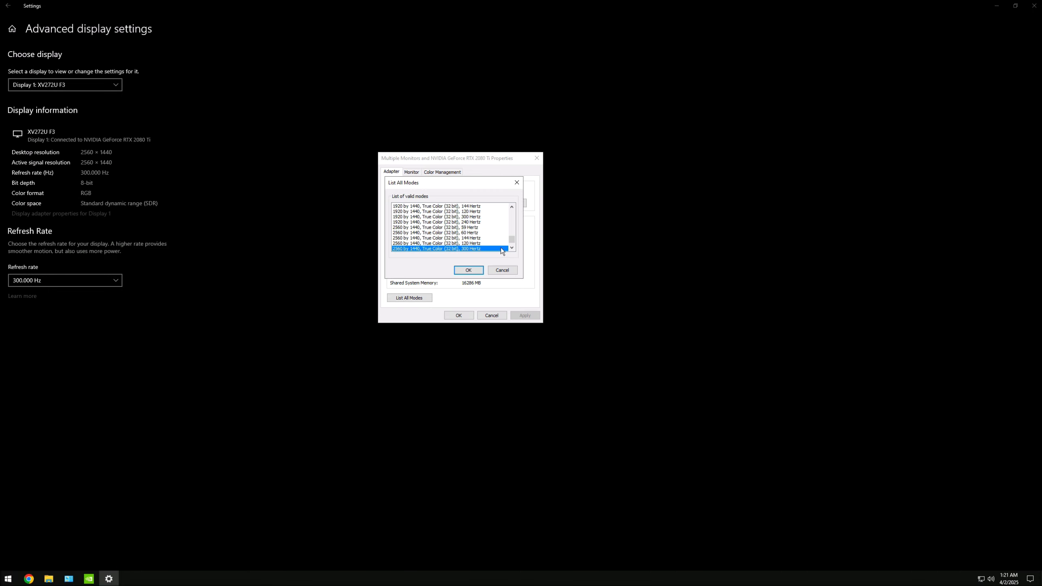
{"action": "mouse_move", "coordinate": [512, 239]}
{"action": "left_mouse_down"}
{"action": "mouse_move", "coordinate": [513, 210]}
{"action": "mouse_move", "coordinate": [516, 251]}
{"action": "left_mouse_up"}
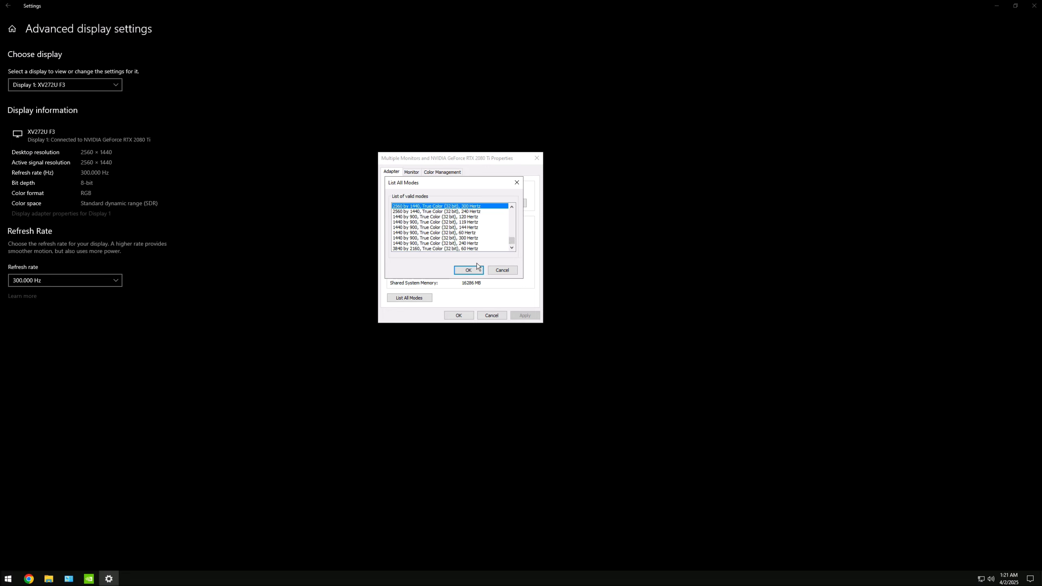
{"action": "left_click", "coordinate": [503, 270]}
{"action": "left_click", "coordinate": [492, 315]}
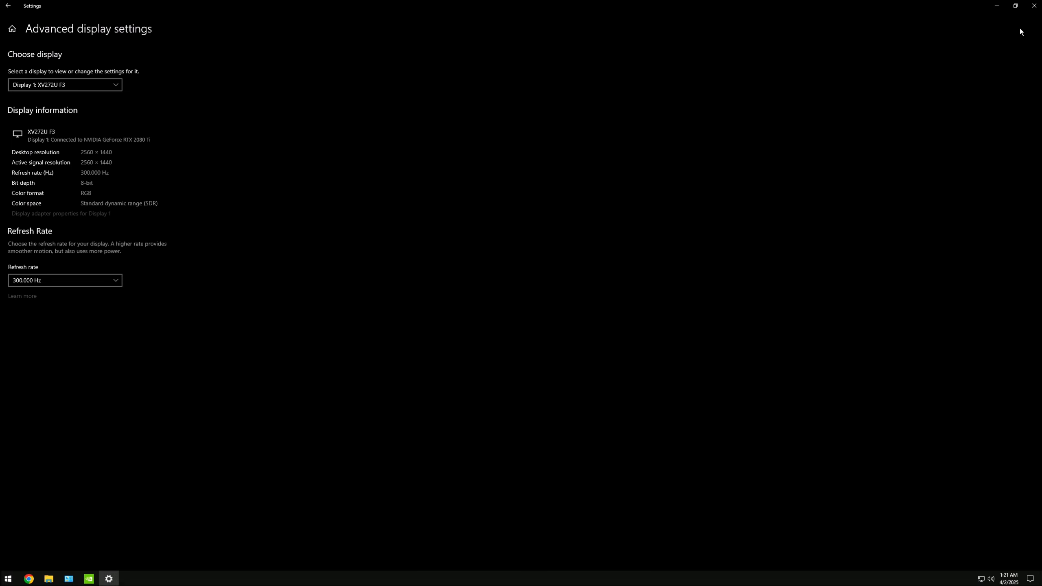
{"action": "left_click", "coordinate": [1034, 6]}
Step: Switch the display to NVIDIA color settings with the desktop color depth at Highest (32-bit)
{"action": "scroll", "coordinate": [573, 311], "scroll_direction": "down", "scroll_amount": 1}
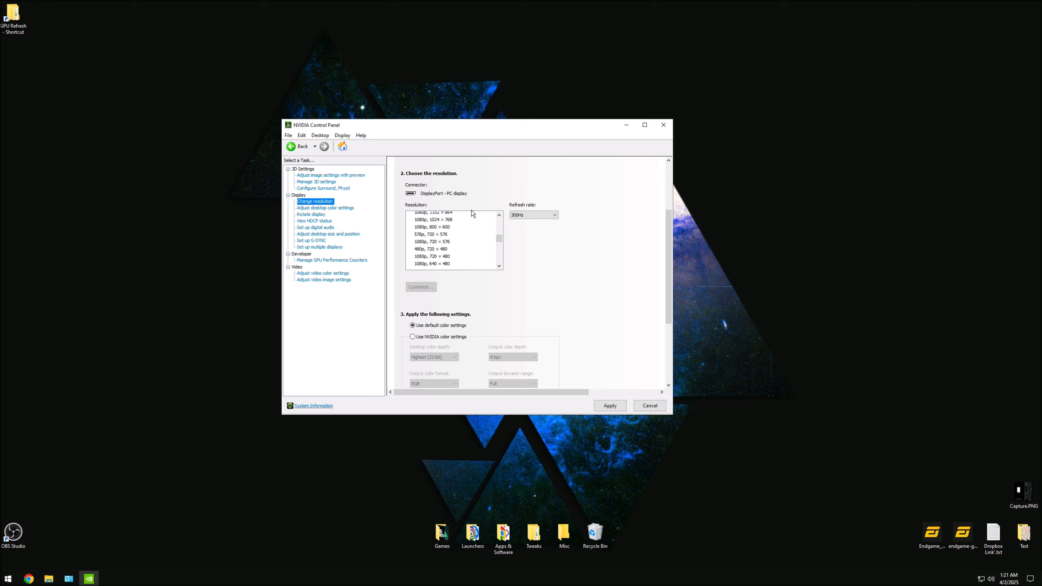
{"action": "scroll", "coordinate": [492, 246], "scroll_direction": "down", "scroll_amount": 5}
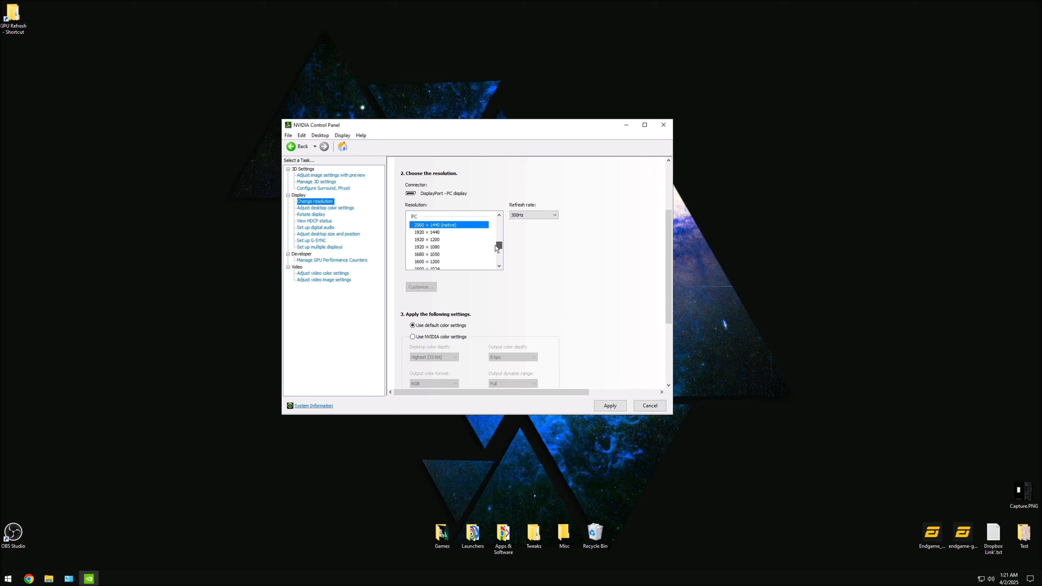
{"action": "left_click_drag", "start_coordinate": [669, 251], "coordinate": [656, 300]}
{"action": "left_click", "coordinate": [434, 237]}
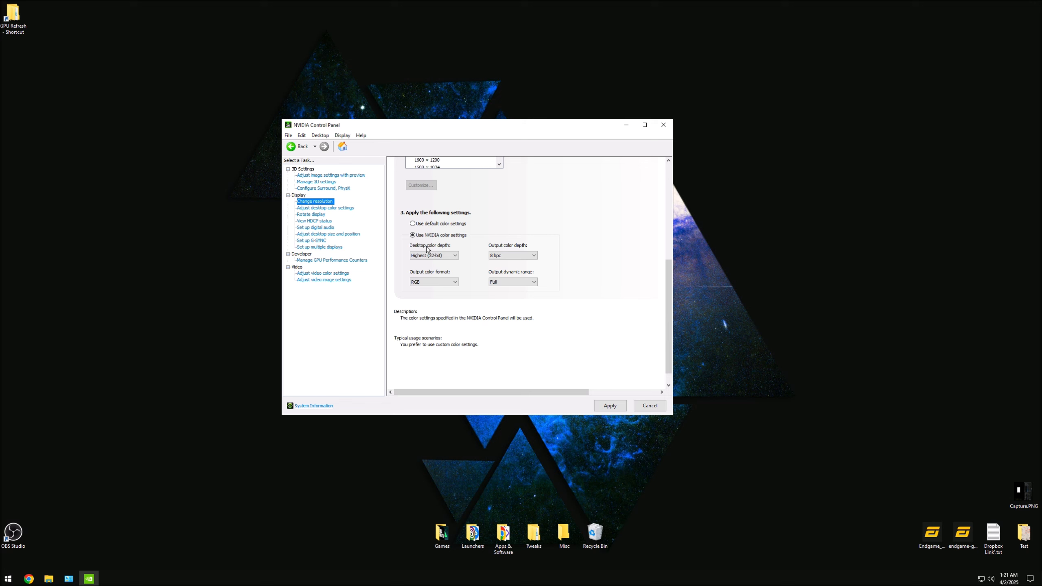
{"action": "left_click", "coordinate": [451, 257]}
{"action": "left_click", "coordinate": [437, 263]}
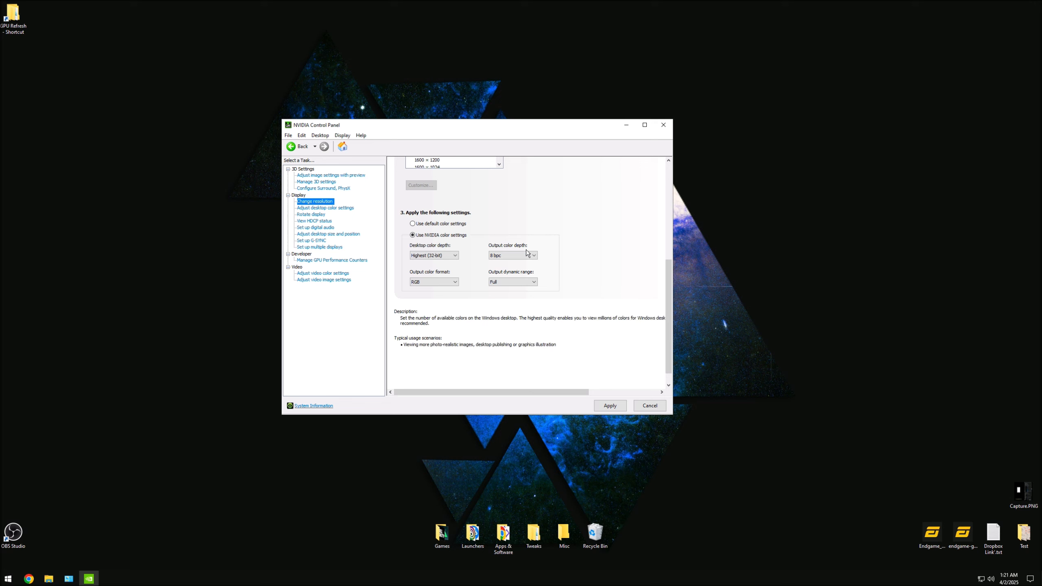
Step: Set 10 bpc output color depth, RGB color format and Full dynamic range, then apply and keep the changes
{"action": "left_click", "coordinate": [521, 255]}
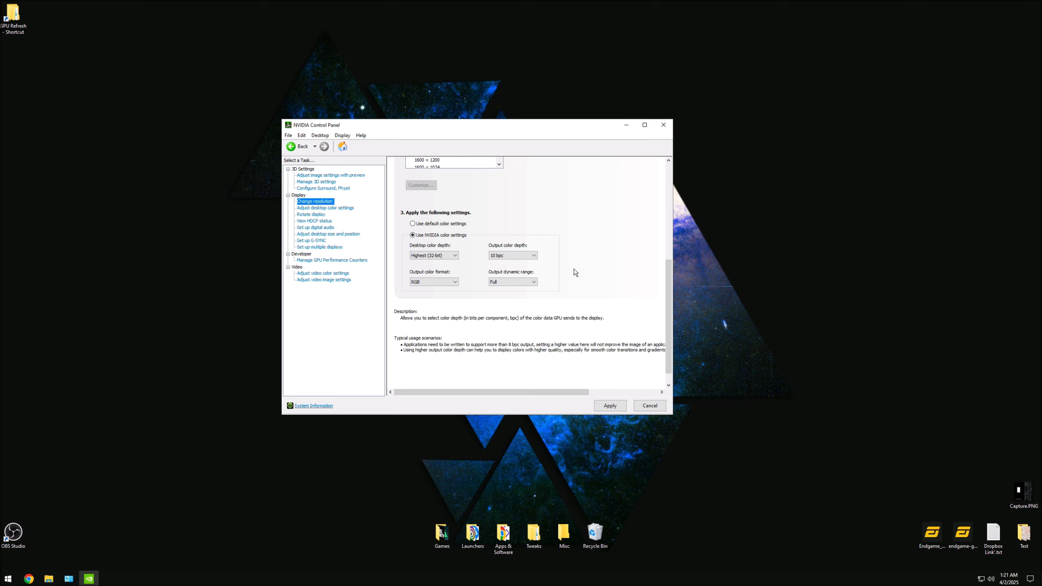
{"action": "left_click", "coordinate": [434, 282]}
{"action": "left_click", "coordinate": [431, 289]}
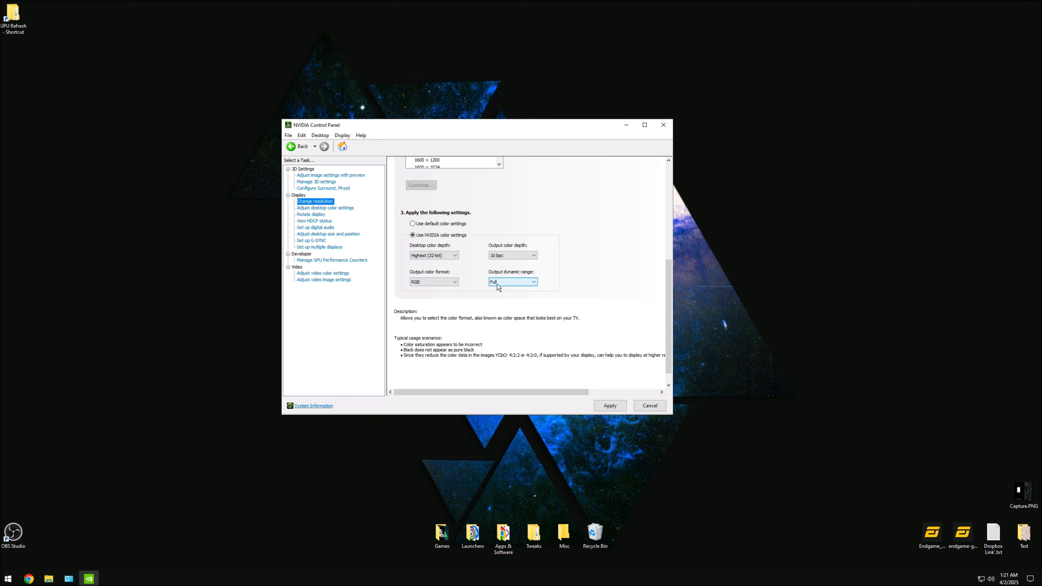
{"action": "left_click", "coordinate": [497, 282]}
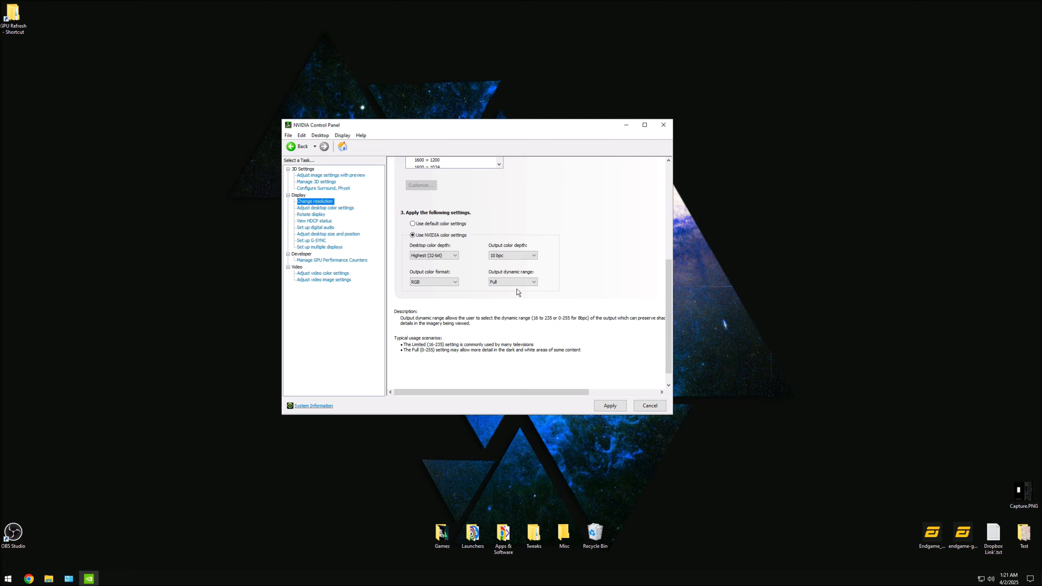
{"action": "left_click", "coordinate": [509, 256]}
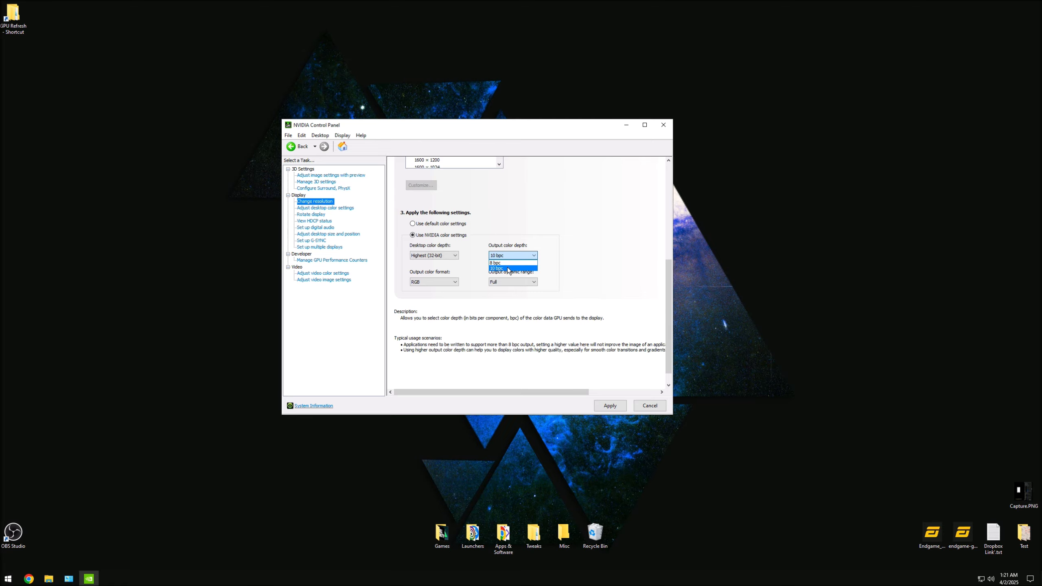
{"action": "left_click", "coordinate": [516, 267]}
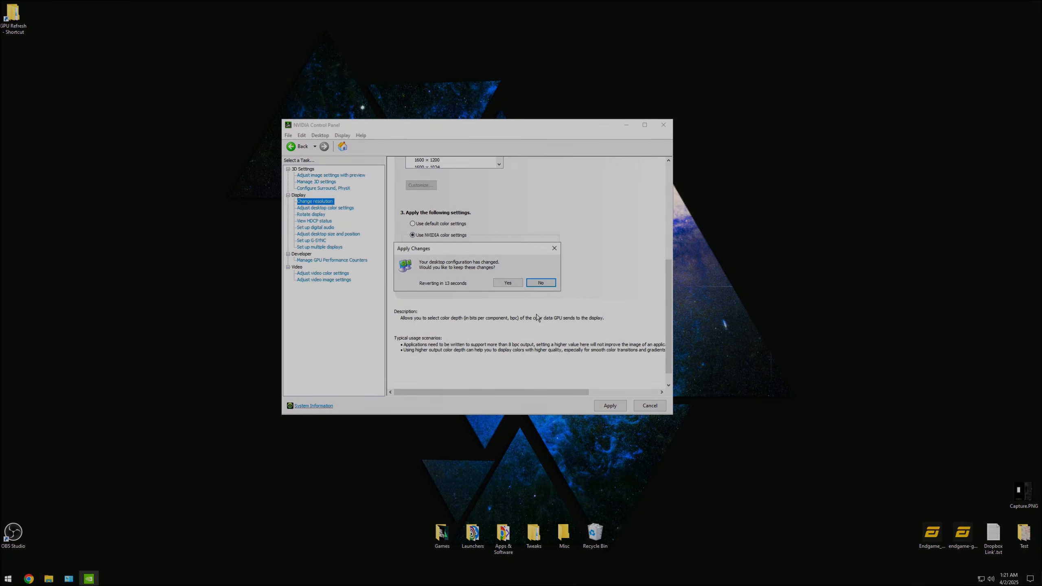
{"action": "left_click", "coordinate": [507, 283]}
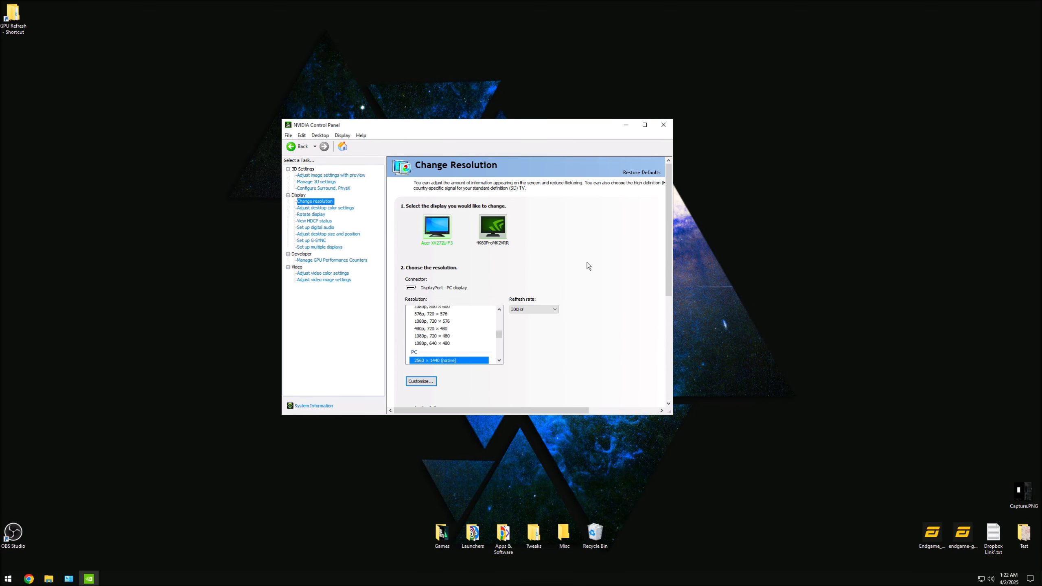
Step: Check the output color depth, color format and dynamic range of the second display, connected over HDMI
{"action": "left_click_drag", "start_coordinate": [669, 255], "coordinate": [675, 330]}
{"action": "left_click", "coordinate": [494, 213]}
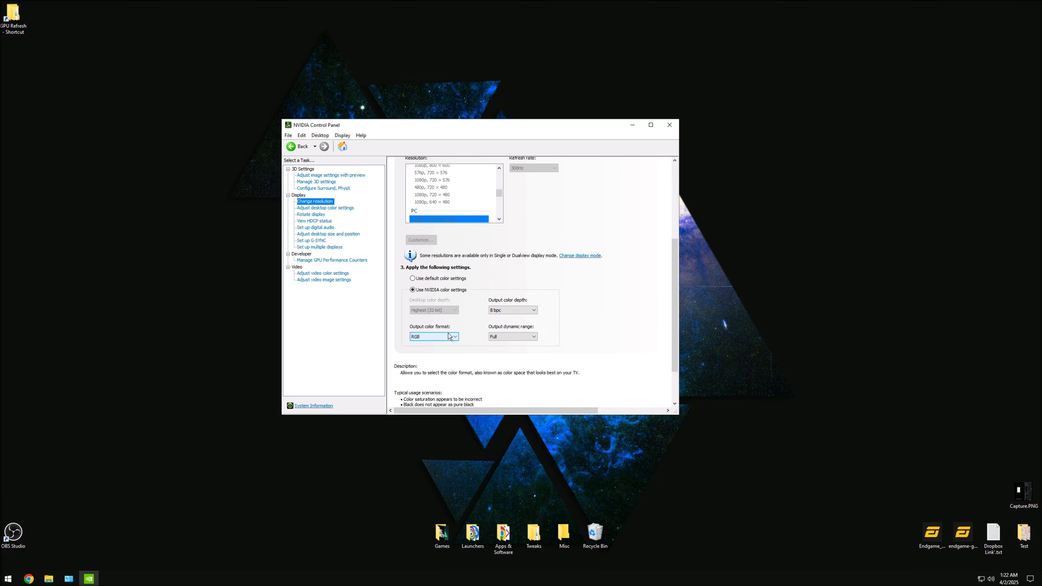
{"action": "left_click_drag", "start_coordinate": [672, 297], "coordinate": [660, 225]}
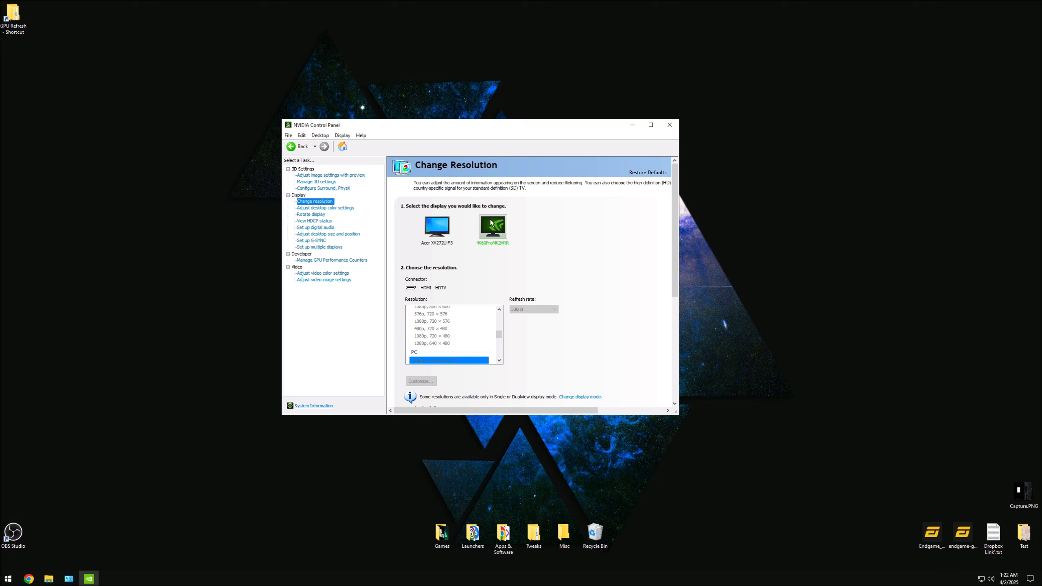
Step: Set the PhysX processor to NVIDIA GeForce RTX 2080 Ti and apply the change
{"action": "left_click", "coordinate": [324, 188]}
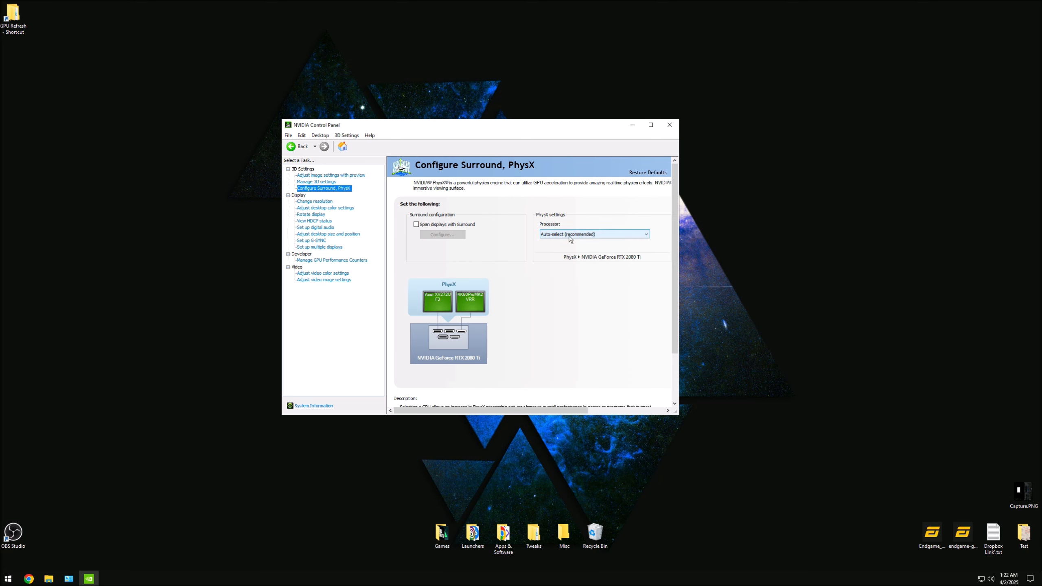
{"action": "left_click", "coordinate": [591, 237]}
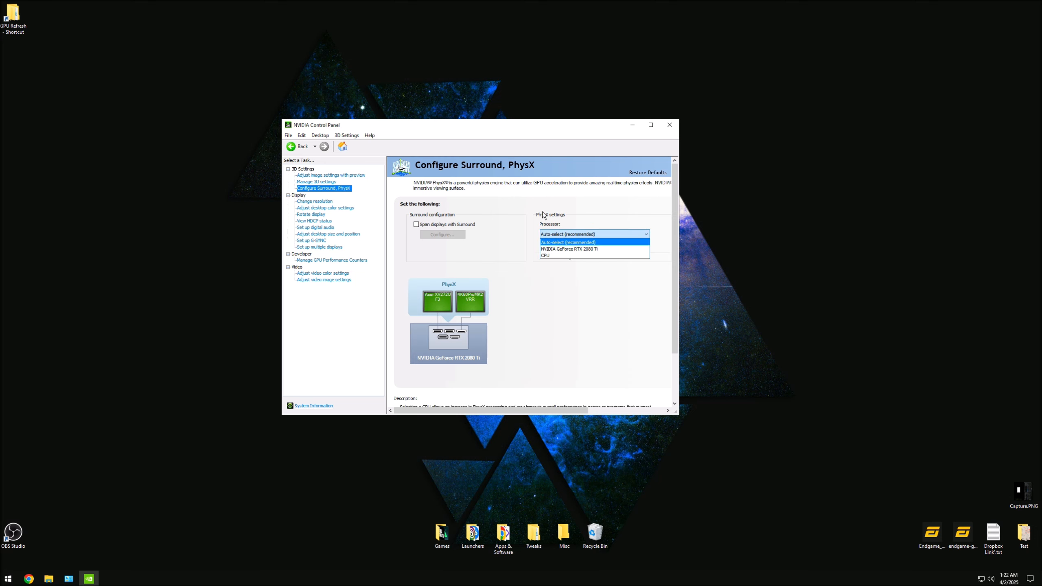
{"action": "left_click", "coordinate": [590, 249]}
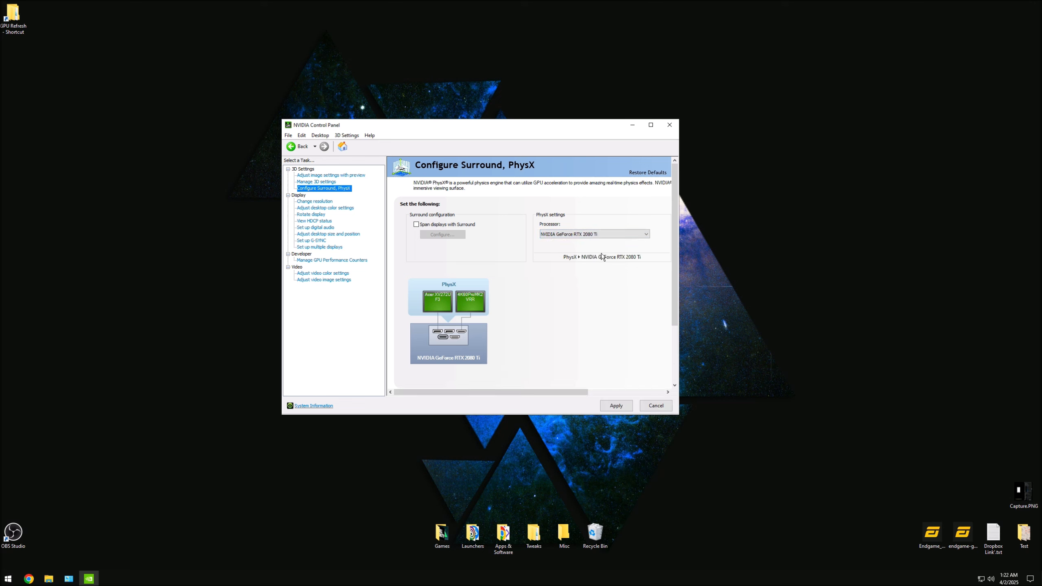
{"action": "left_click", "coordinate": [615, 406]}
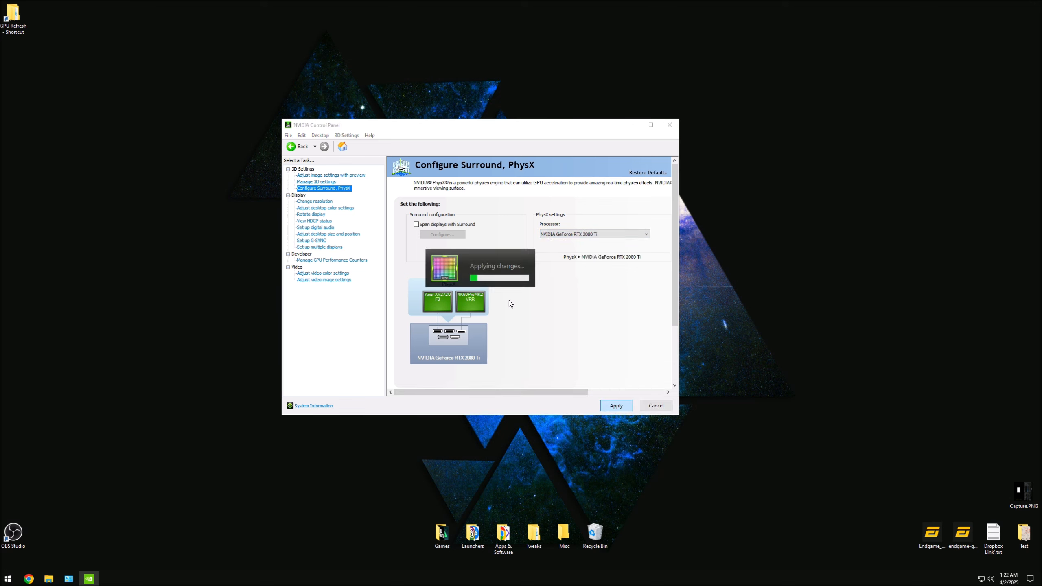
Step: Set the image settings to use my preference, with the emphasis fully on Performance, and apply
{"action": "left_click", "coordinate": [331, 175]}
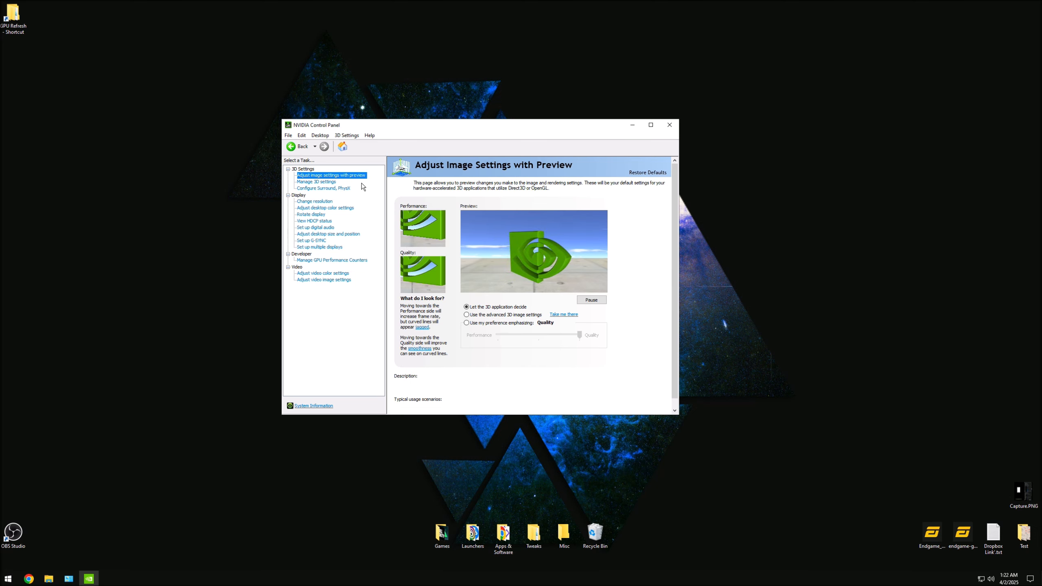
{"action": "left_click", "coordinate": [499, 322]}
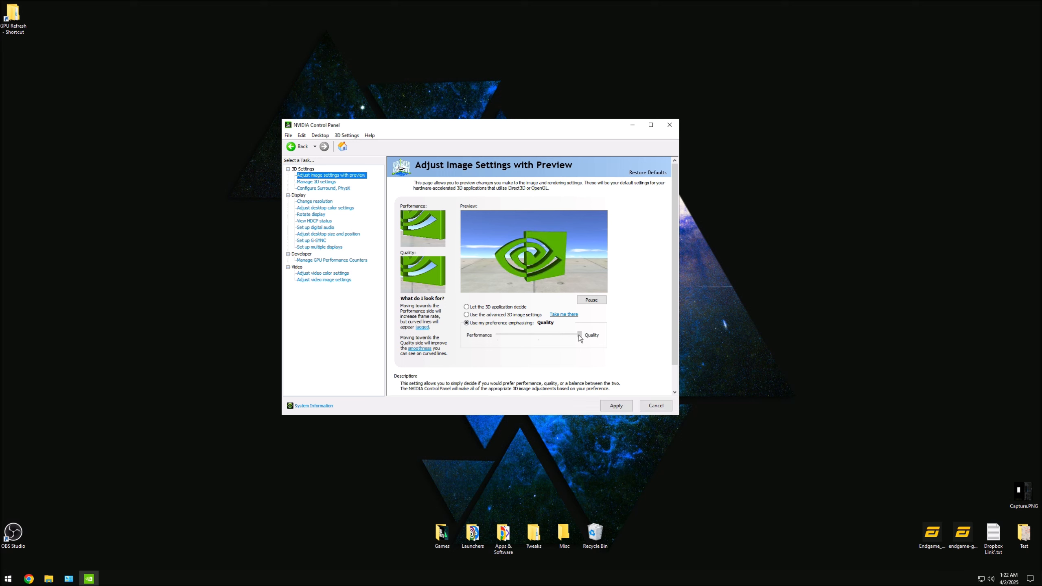
{"action": "left_click_drag", "start_coordinate": [580, 337], "coordinate": [498, 336]}
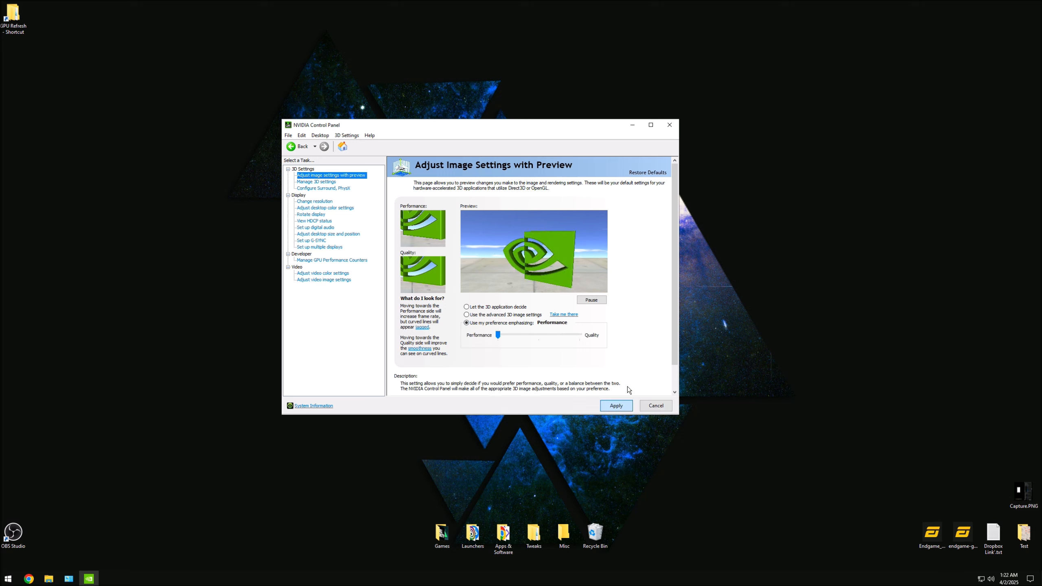
{"action": "left_click", "coordinate": [616, 405]}
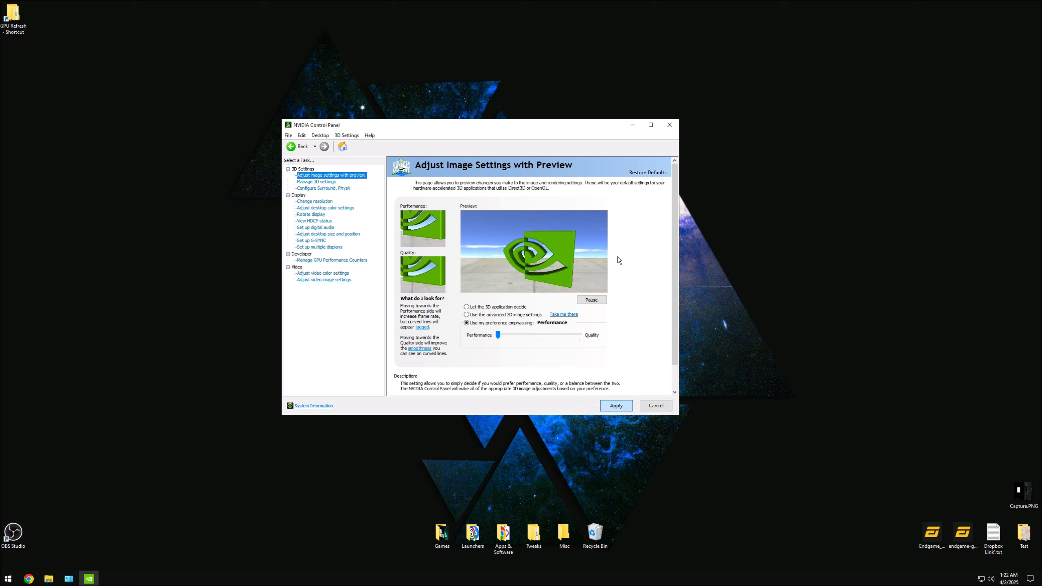
Step: In the global 3D settings, set Threaded optimization to On and Texture filtering - Quality to High performance
{"action": "left_click", "coordinate": [316, 182]}
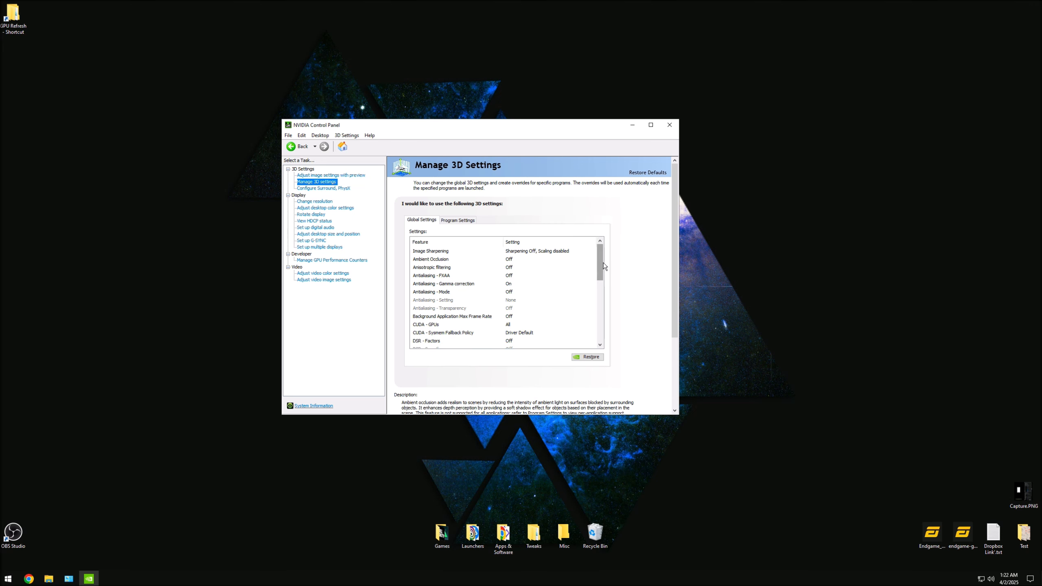
{"action": "left_click_drag", "start_coordinate": [603, 266], "coordinate": [606, 329]}
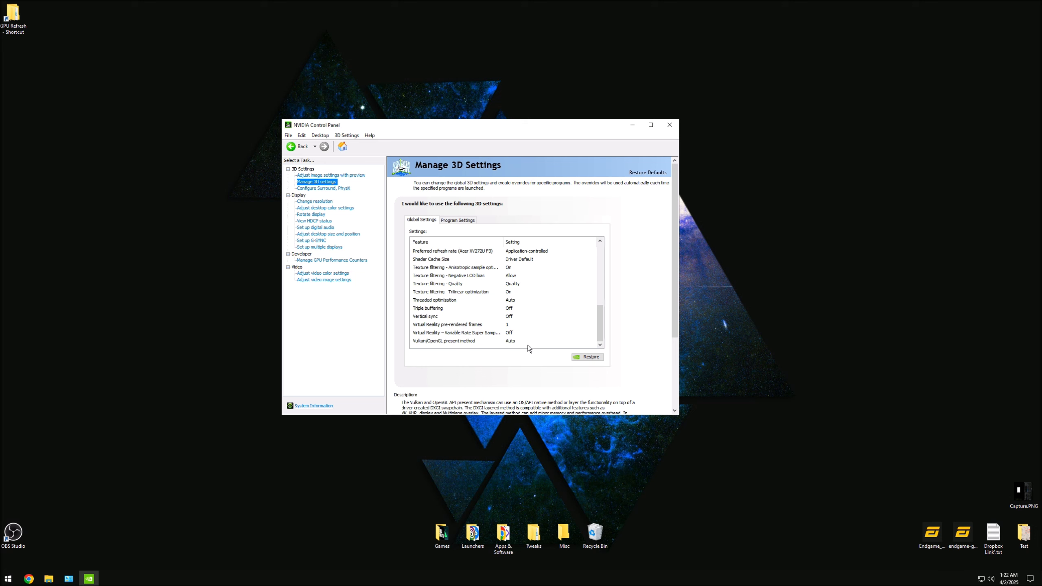
{"action": "left_click", "coordinate": [512, 300]}
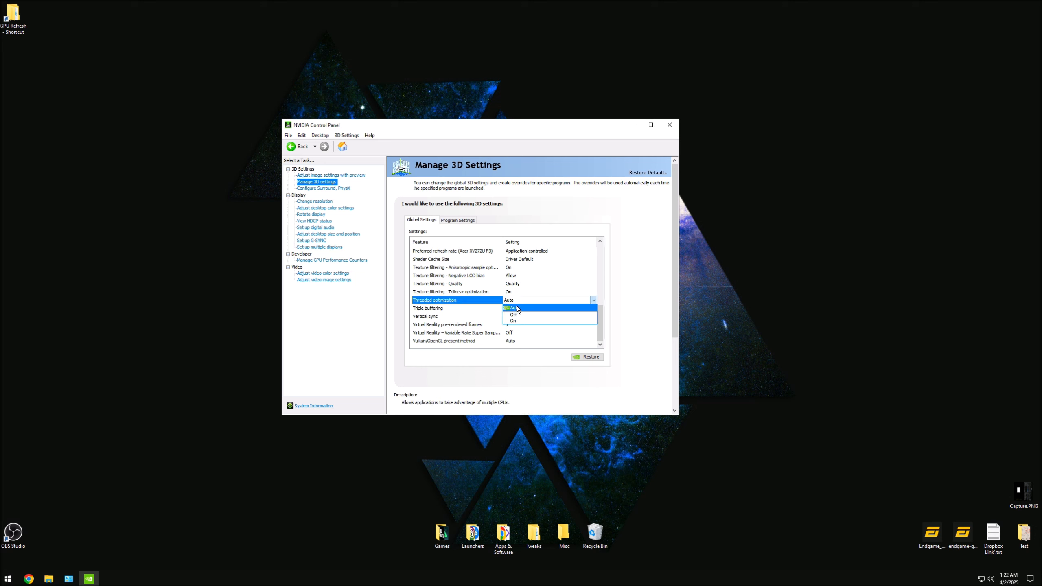
{"action": "left_click", "coordinate": [519, 320]}
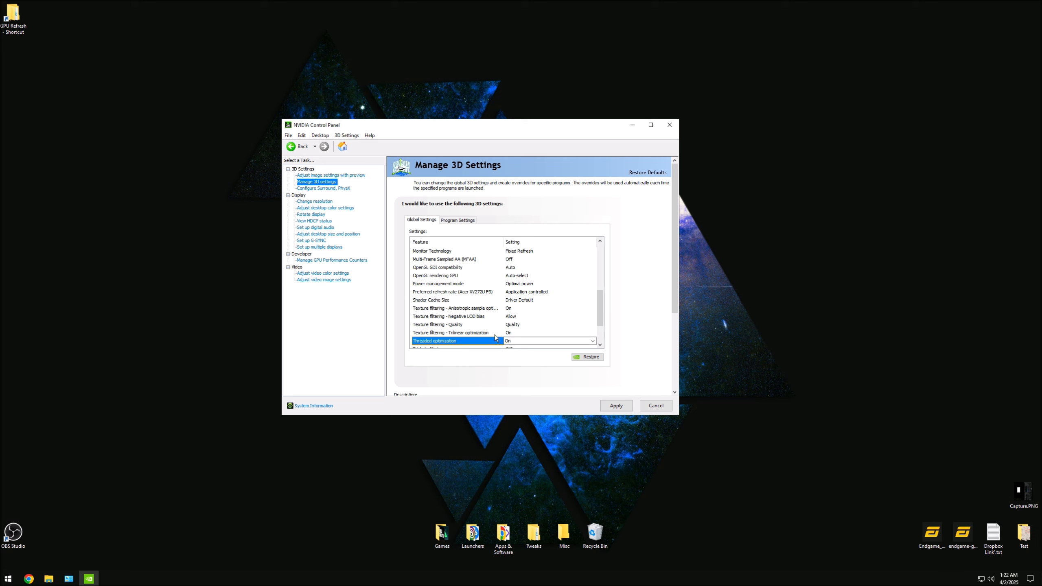
{"action": "left_click", "coordinate": [525, 323]}
{"action": "left_click", "coordinate": [526, 325]}
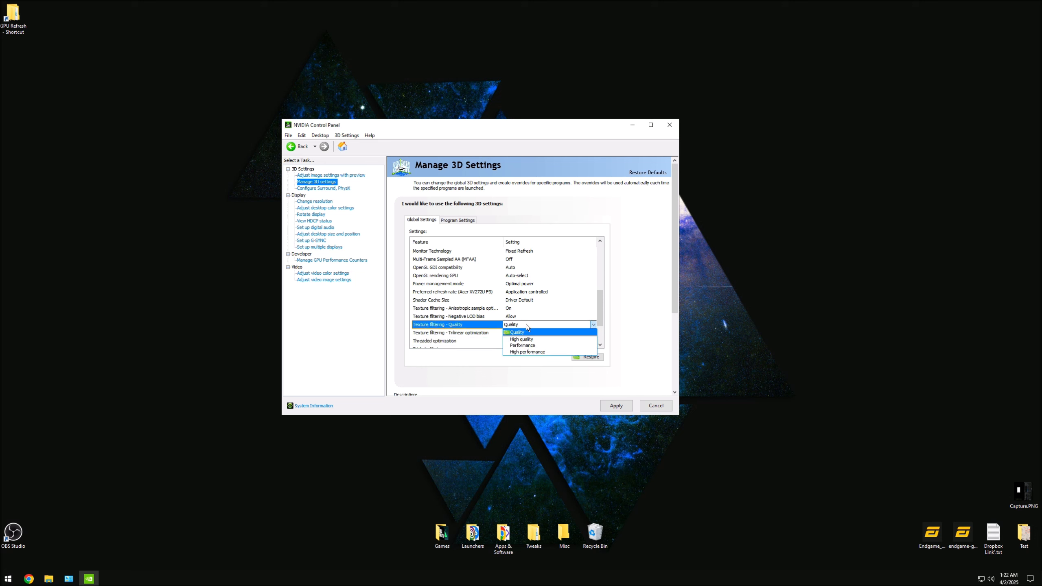
{"action": "left_click", "coordinate": [532, 351]}
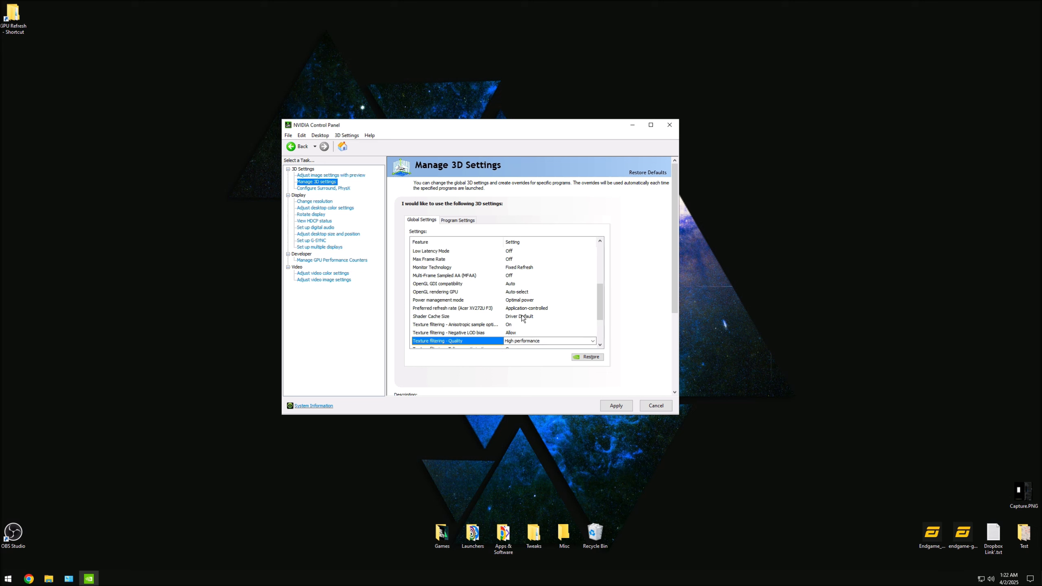
Step: Set the global Shader Cache Size to Unlimited and the Acer display's preferred refresh rate to Highest available
{"action": "left_click", "coordinate": [521, 315]}
{"action": "left_click", "coordinate": [521, 316]}
{"action": "left_click", "coordinate": [522, 382]}
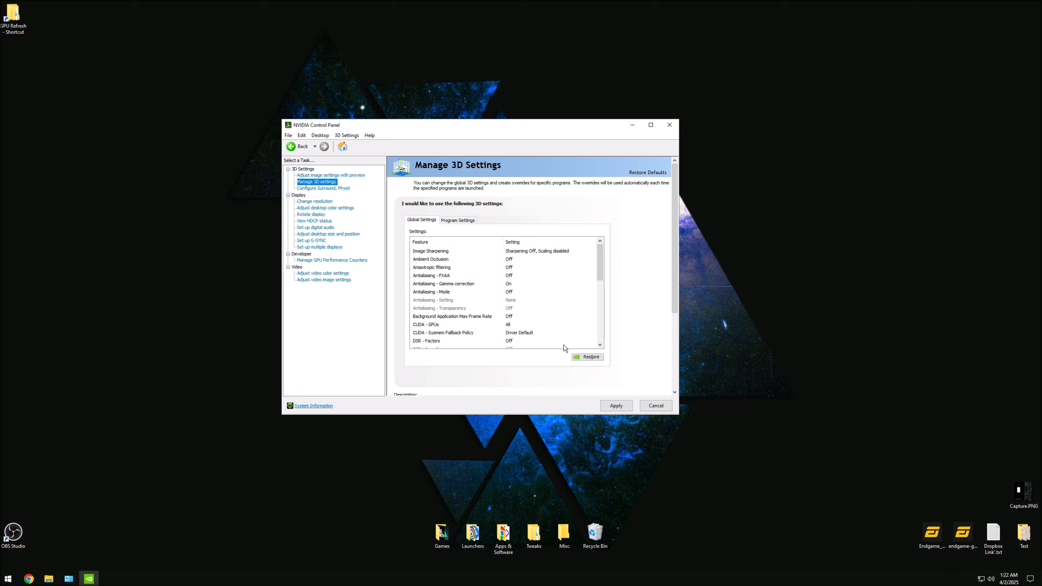
{"action": "scroll", "coordinate": [597, 306], "scroll_direction": "down", "scroll_amount": 1}
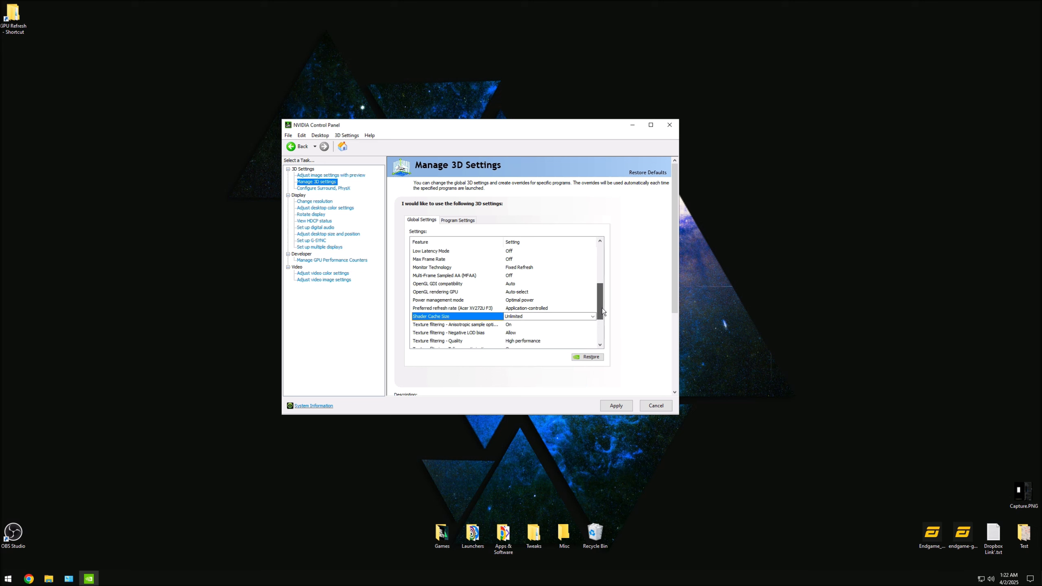
{"action": "left_click", "coordinate": [527, 308]}
{"action": "left_click", "coordinate": [534, 308]}
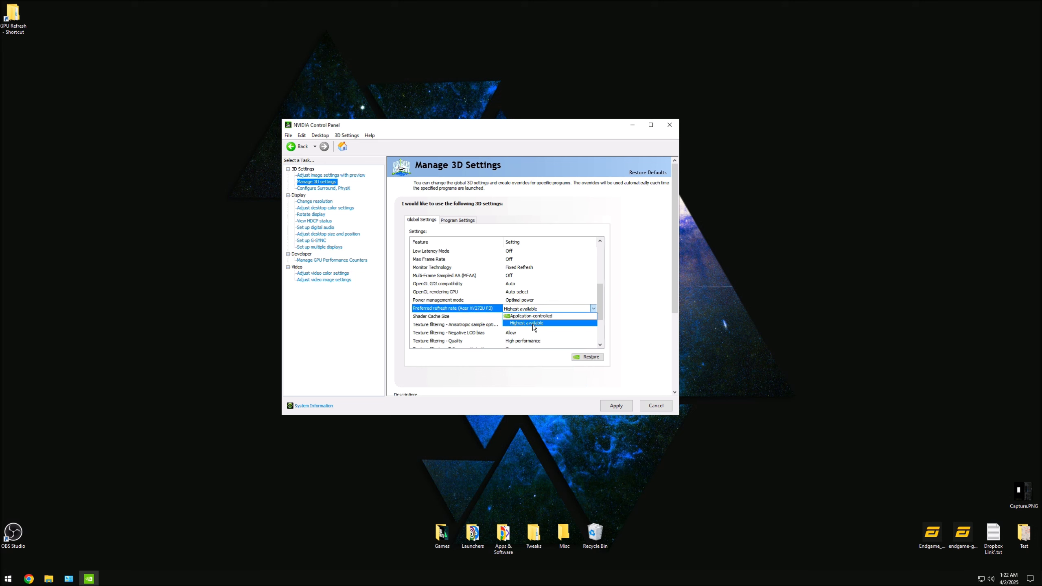
{"action": "left_click", "coordinate": [533, 323]}
{"action": "scroll", "coordinate": [597, 312], "scroll_direction": "up", "scroll_amount": 1}
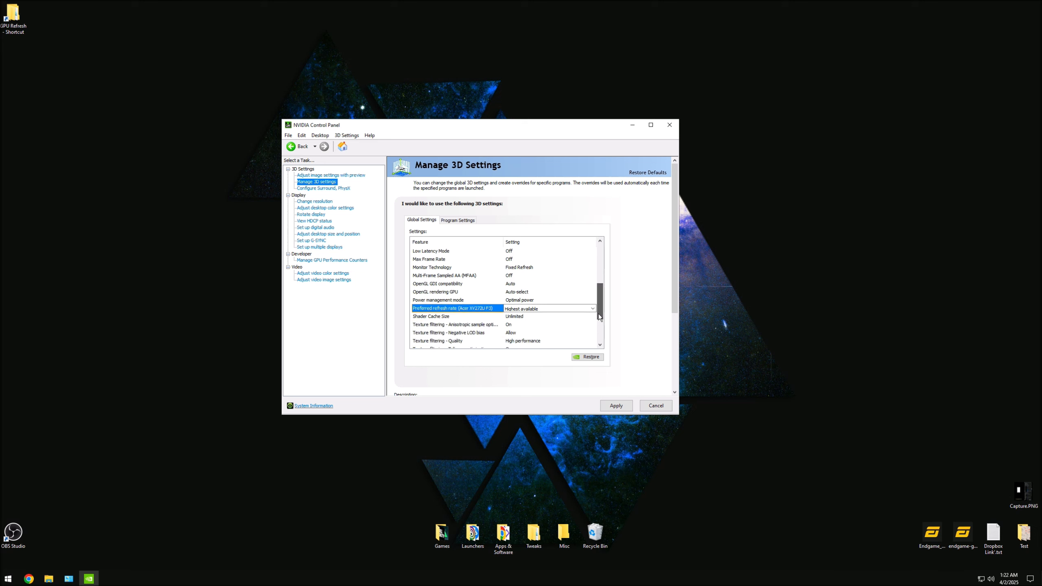
Step: Set the global Power management mode to Prefer maximum performance and Low Latency Mode to Ultra
{"action": "left_click", "coordinate": [524, 299]}
{"action": "left_click", "coordinate": [523, 298]}
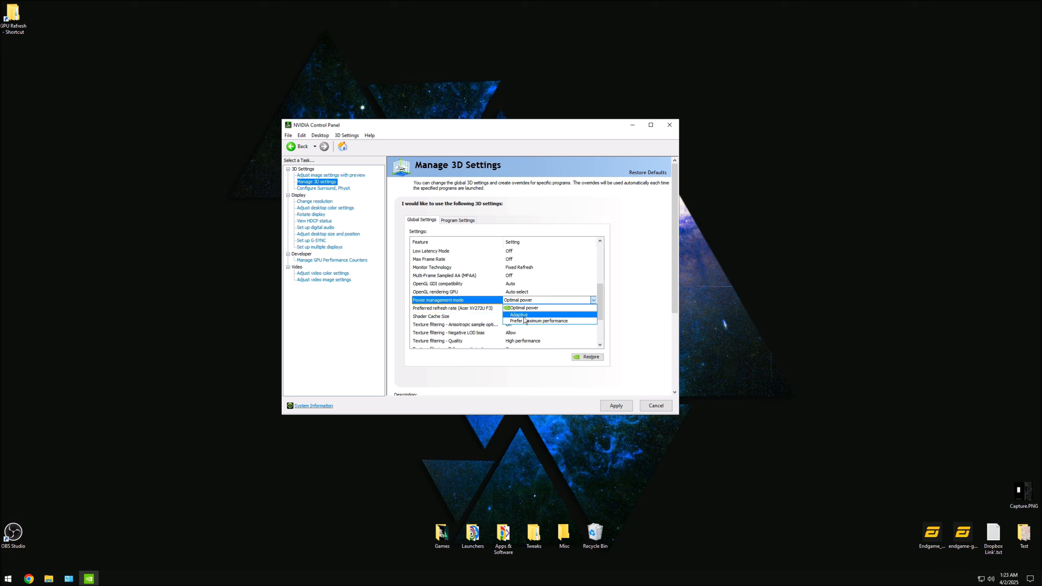
{"action": "left_click", "coordinate": [528, 322]}
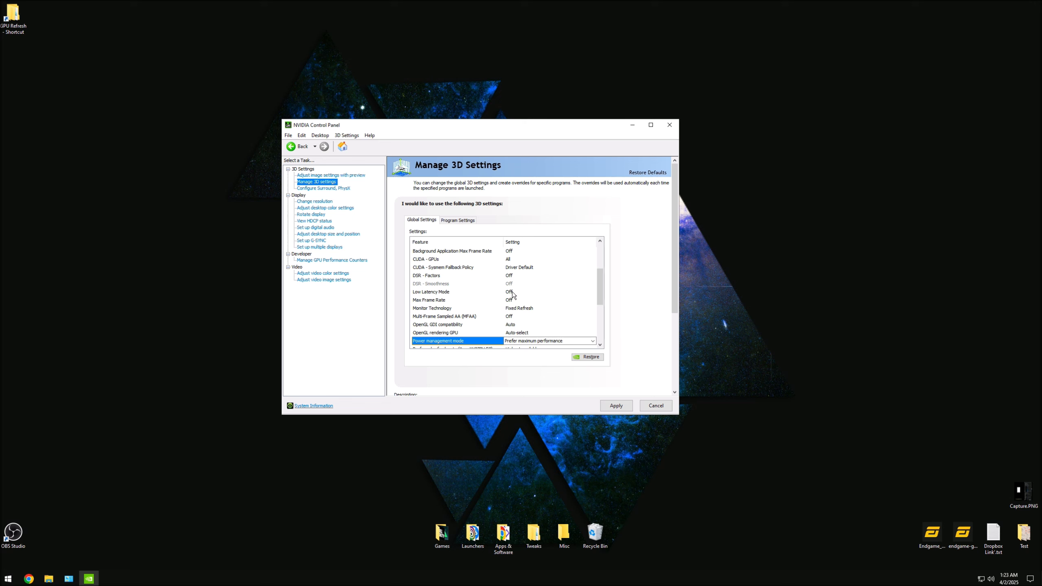
{"action": "left_click", "coordinate": [513, 292]}
{"action": "left_click", "coordinate": [514, 293]}
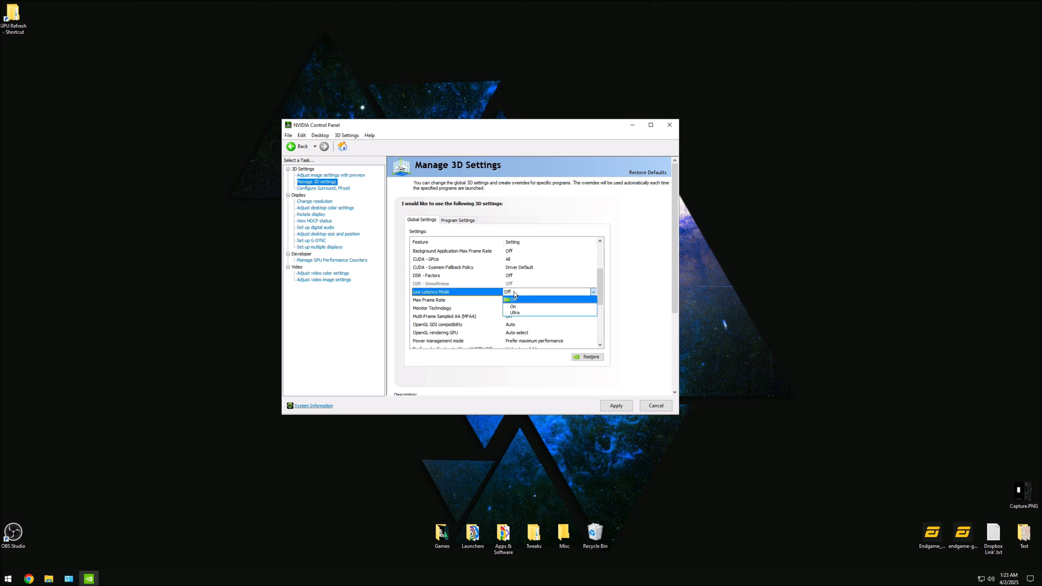
{"action": "left_click", "coordinate": [533, 313]}
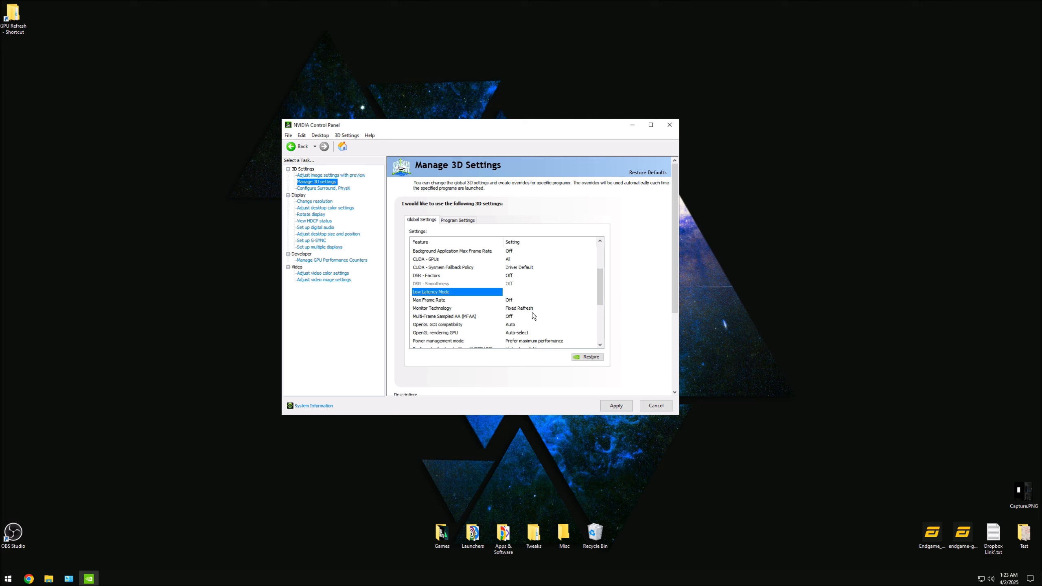
Step: Turn off Antialiasing - Gamma correction in the global 3D settings
{"action": "scroll", "coordinate": [512, 312], "scroll_direction": "up", "scroll_amount": 2}
{"action": "scroll", "coordinate": [603, 284], "scroll_direction": "down", "scroll_amount": 1}
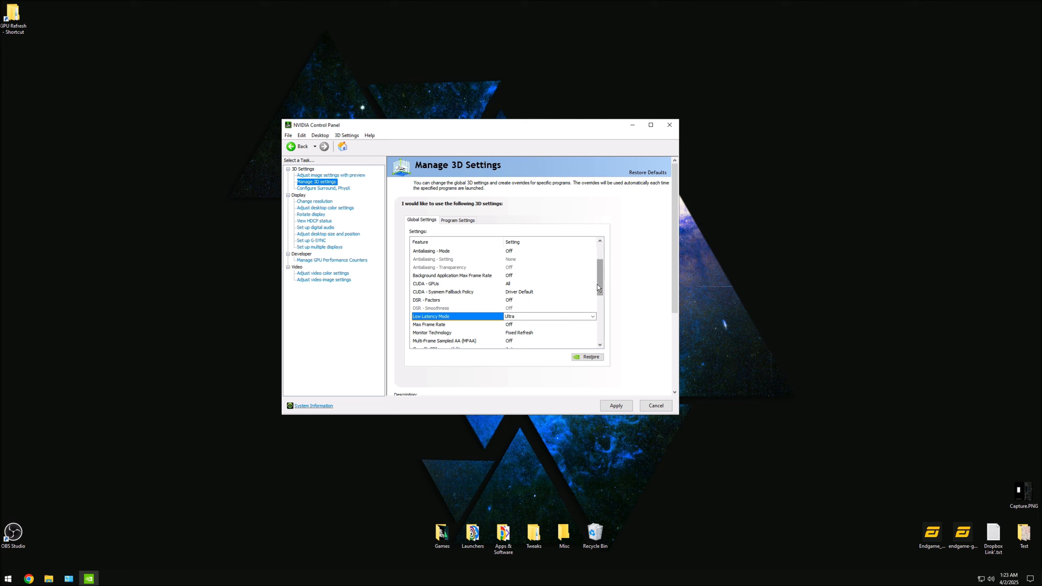
{"action": "scroll", "coordinate": [598, 284], "scroll_direction": "down", "scroll_amount": 2}
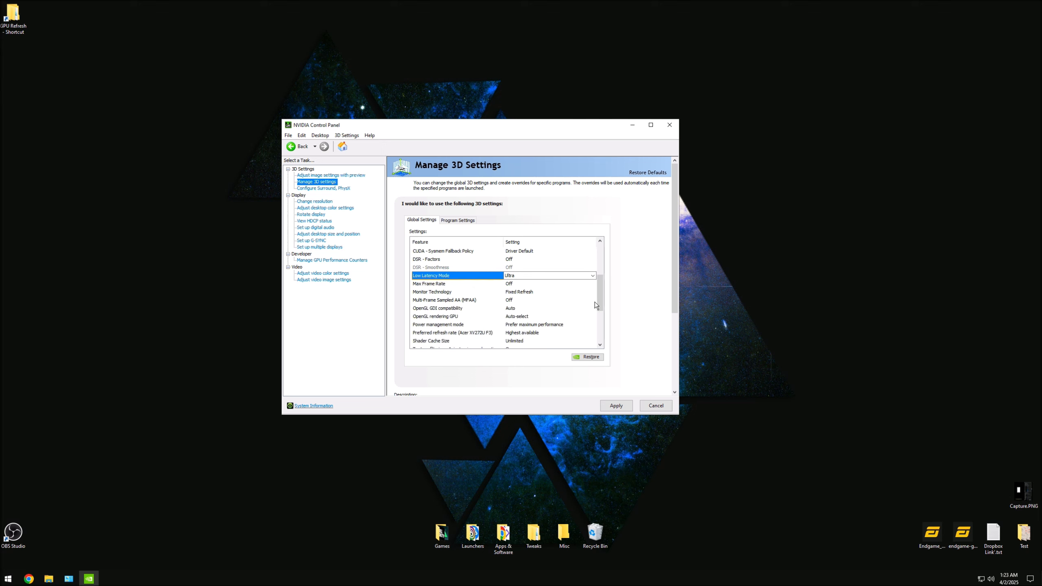
{"action": "scroll", "coordinate": [598, 300], "scroll_direction": "up", "scroll_amount": 1}
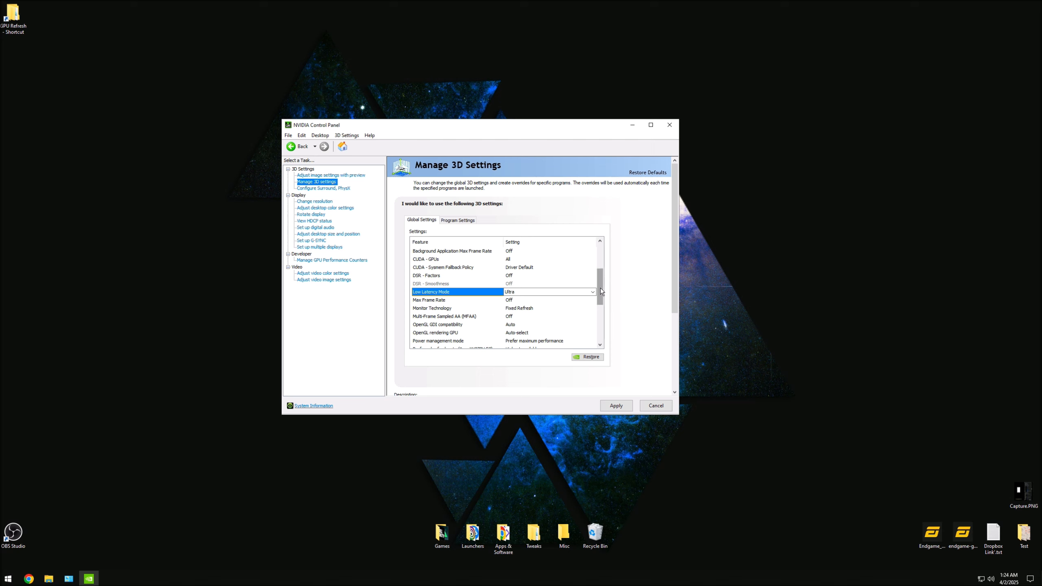
{"action": "left_click_drag", "start_coordinate": [601, 287], "coordinate": [604, 278]}
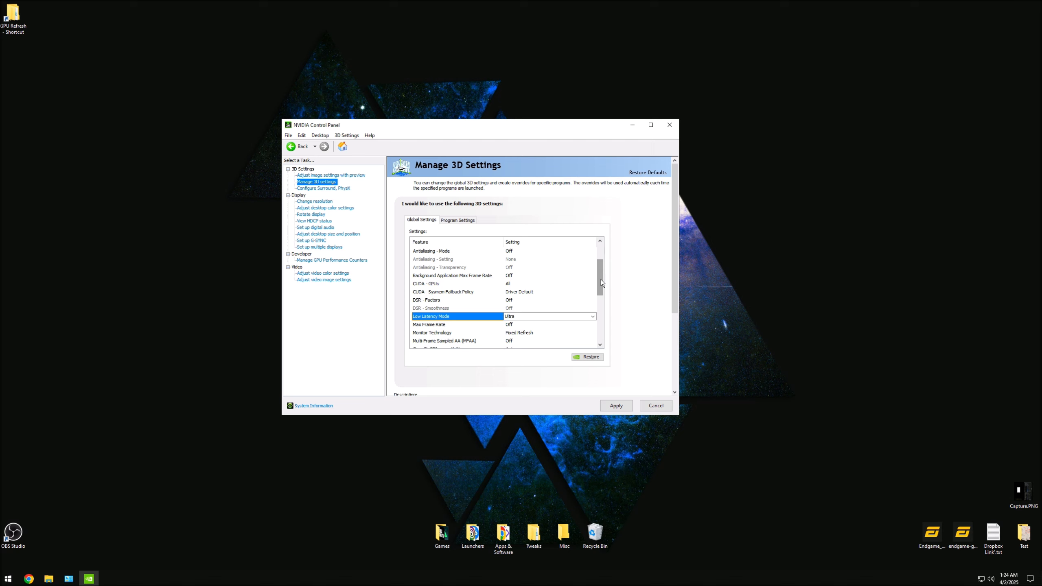
{"action": "left_click_drag", "start_coordinate": [600, 280], "coordinate": [603, 264]}
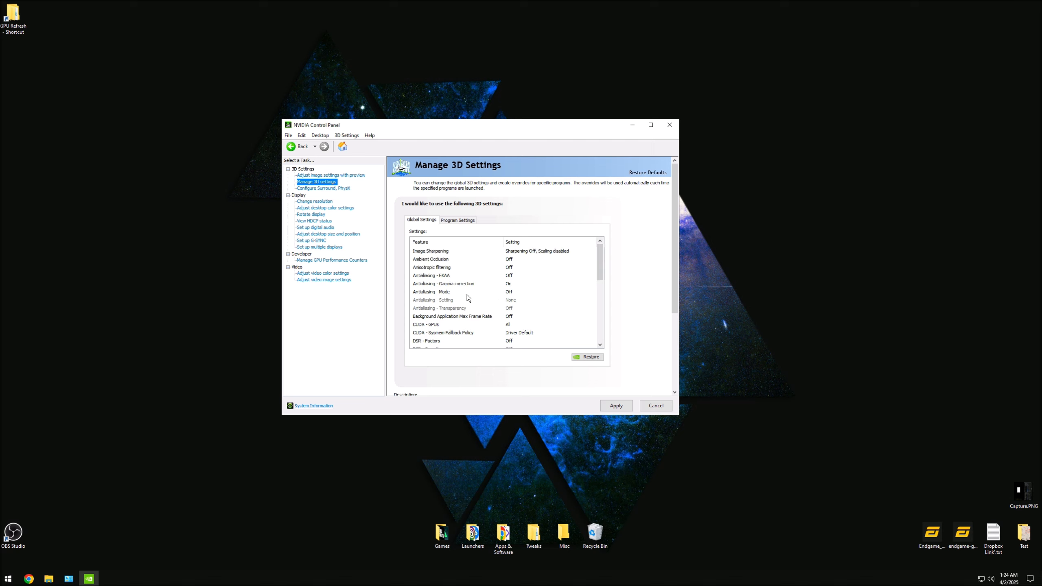
{"action": "left_click", "coordinate": [513, 286]}
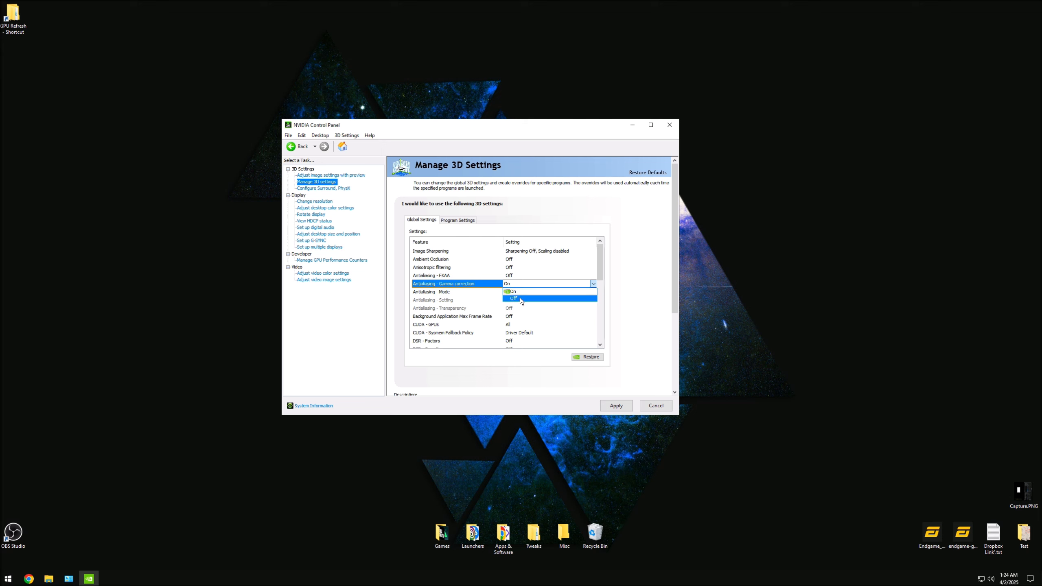
{"action": "left_click", "coordinate": [519, 298]}
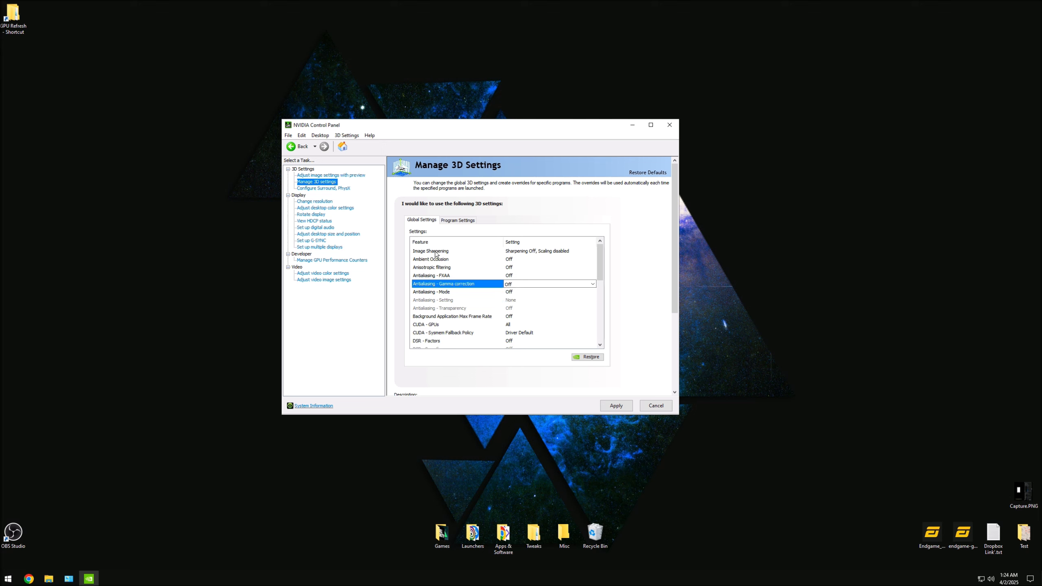
Step: Turn on Image Sharpening with Sharpen 0.50 and Ignore film grain 0.17, and apply the global 3D settings
{"action": "left_click", "coordinate": [533, 250]}
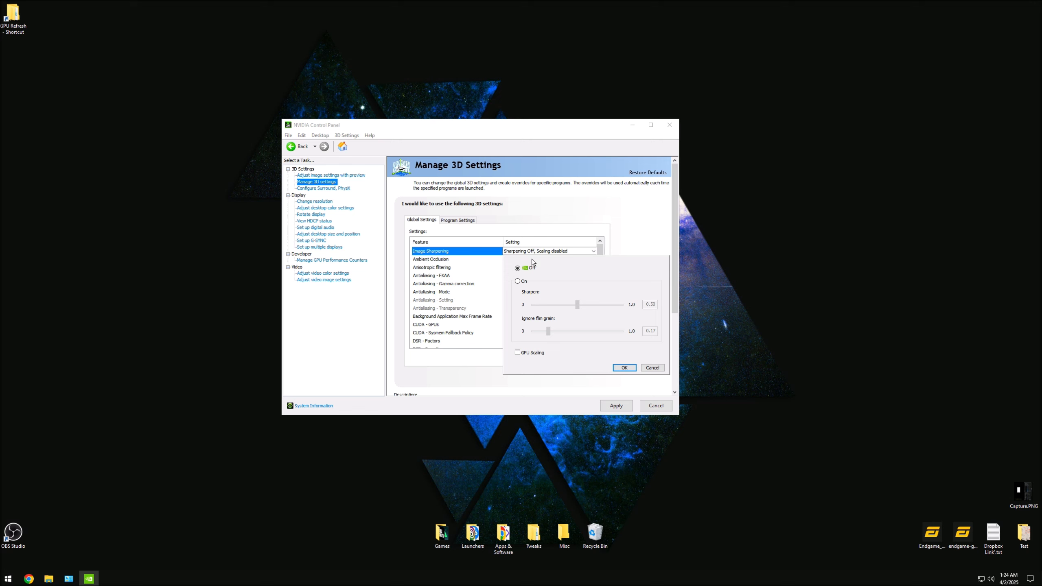
{"action": "left_click", "coordinate": [518, 282]}
{"action": "left_click", "coordinate": [625, 369]}
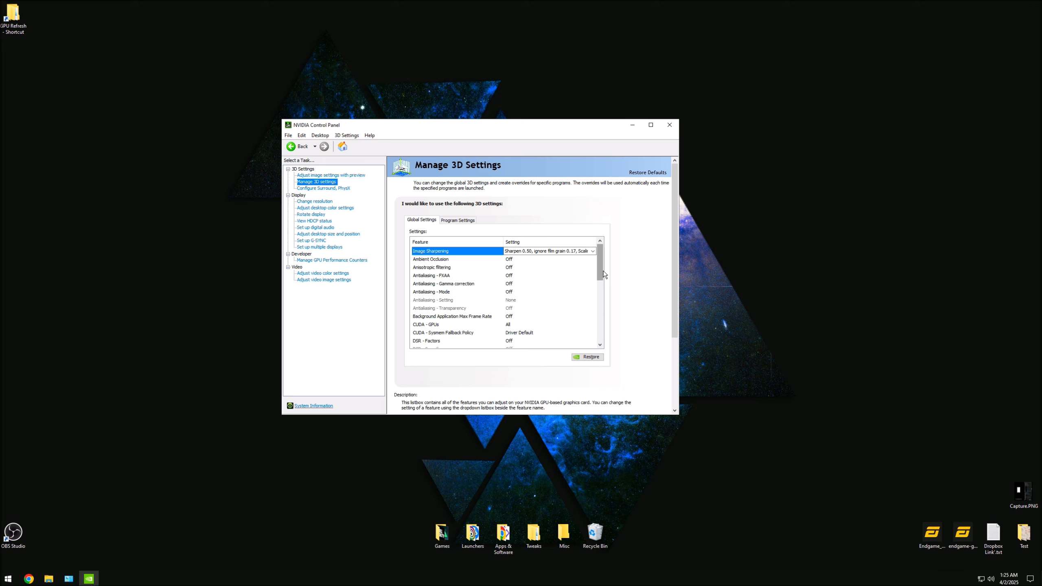
Step: Close NVIDIA Control Panel and open the GPU Refresh steps folder from its desktop shortcut
{"action": "left_click", "coordinate": [669, 125]}
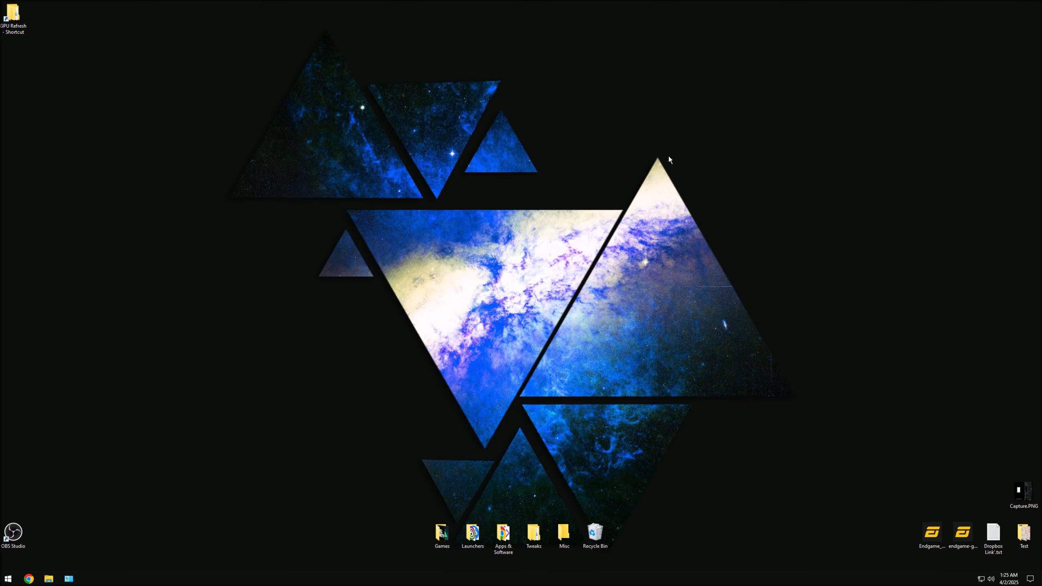
{"action": "double_click", "coordinate": [13, 17]}
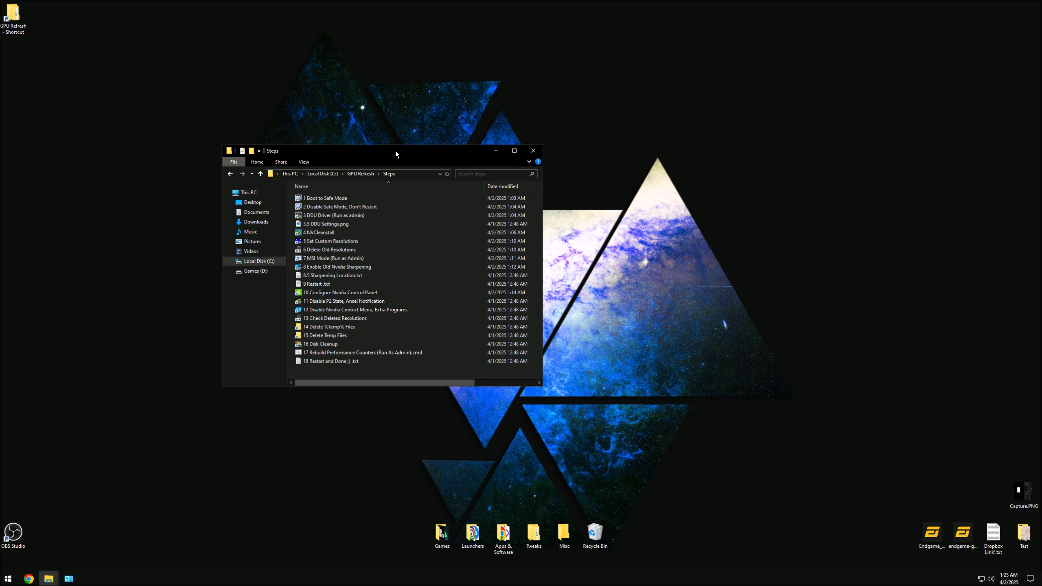
Step: Run the step 11 Disable P2 State, Ansel Notification shortcut as administrator and hide the unknown settings in the base profile
{"action": "left_click_drag", "start_coordinate": [396, 153], "coordinate": [489, 155]}
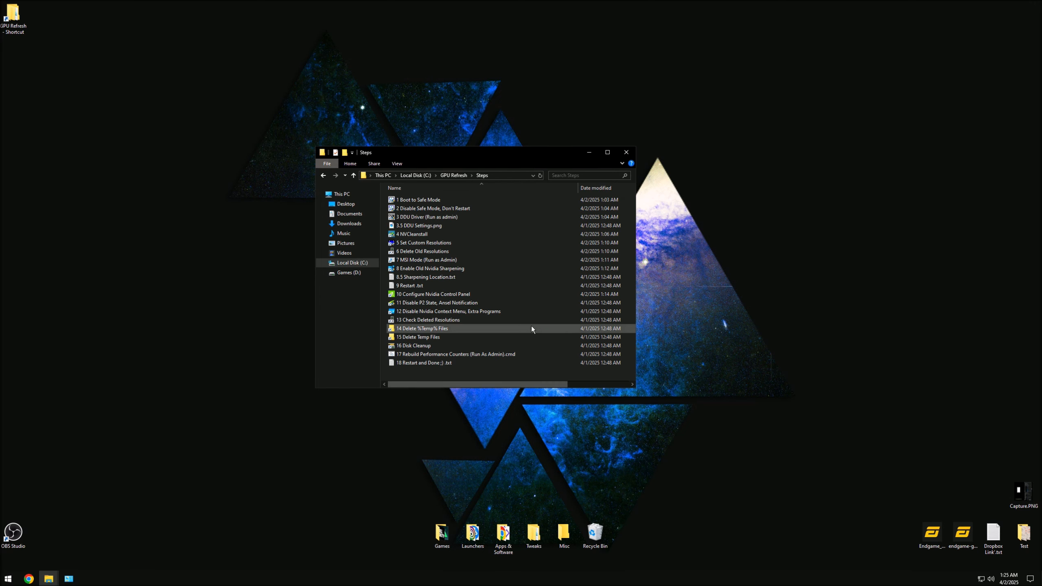
{"action": "right_click", "coordinate": [437, 303]}
{"action": "left_click", "coordinate": [469, 324]}
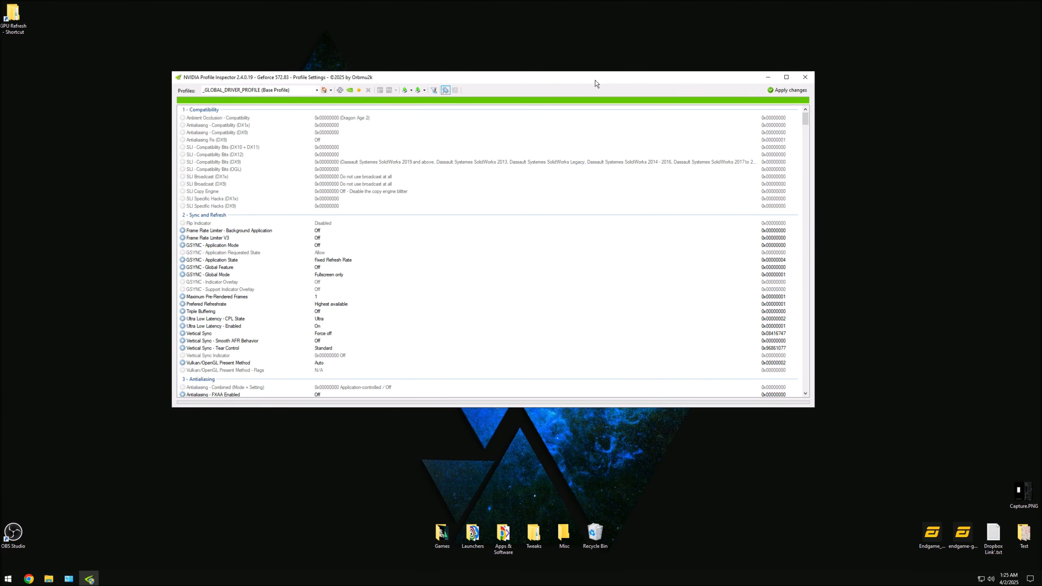
{"action": "left_click", "coordinate": [445, 90]}
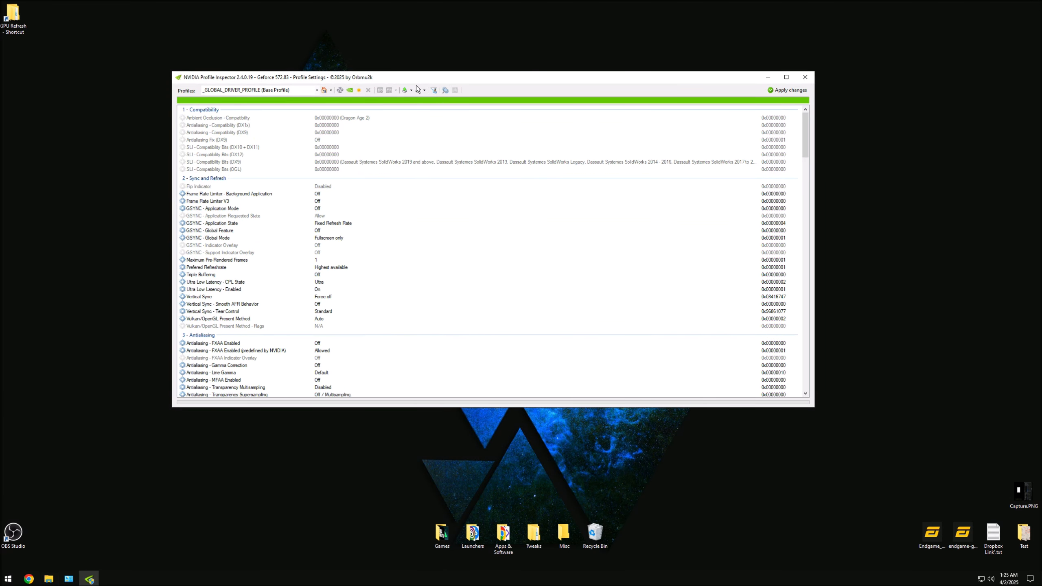
Step: Set CUDA - Force P2 State to Off in the Common section of the global driver profile
{"action": "scroll", "coordinate": [429, 283], "scroll_direction": "down", "scroll_amount": 15}
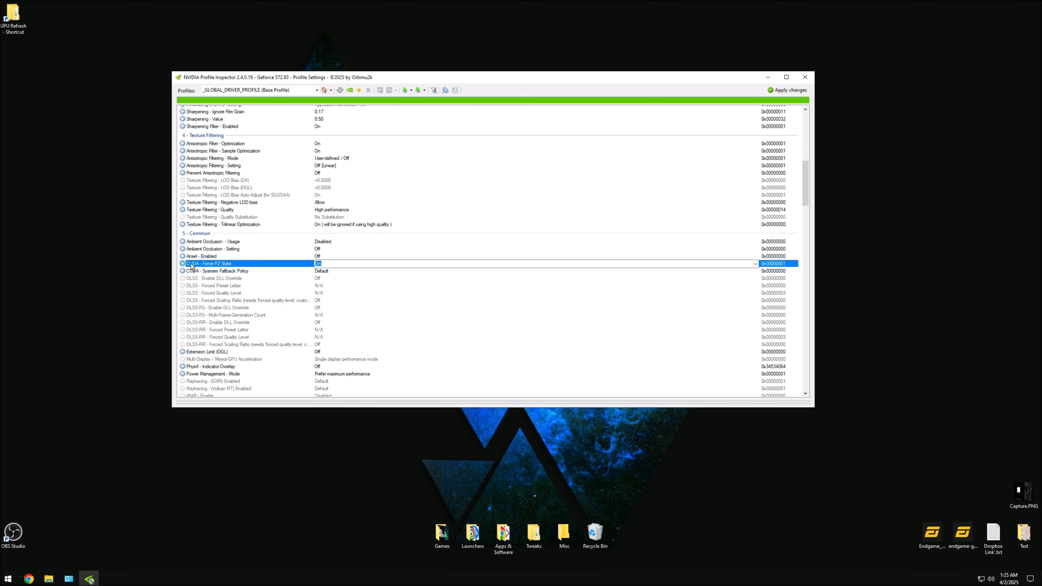
{"action": "left_click", "coordinate": [218, 263]}
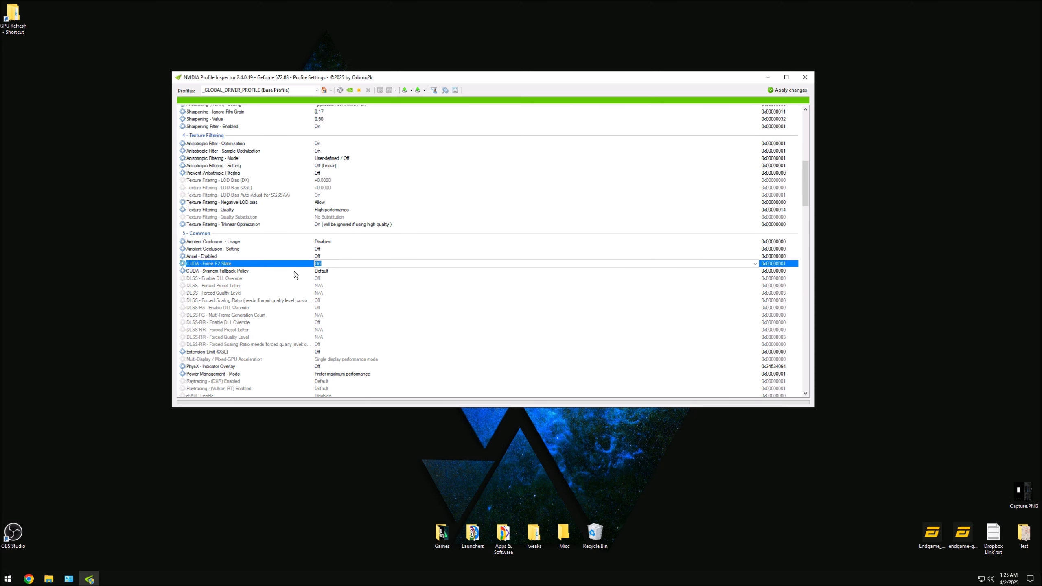
{"action": "left_click", "coordinate": [756, 264]}
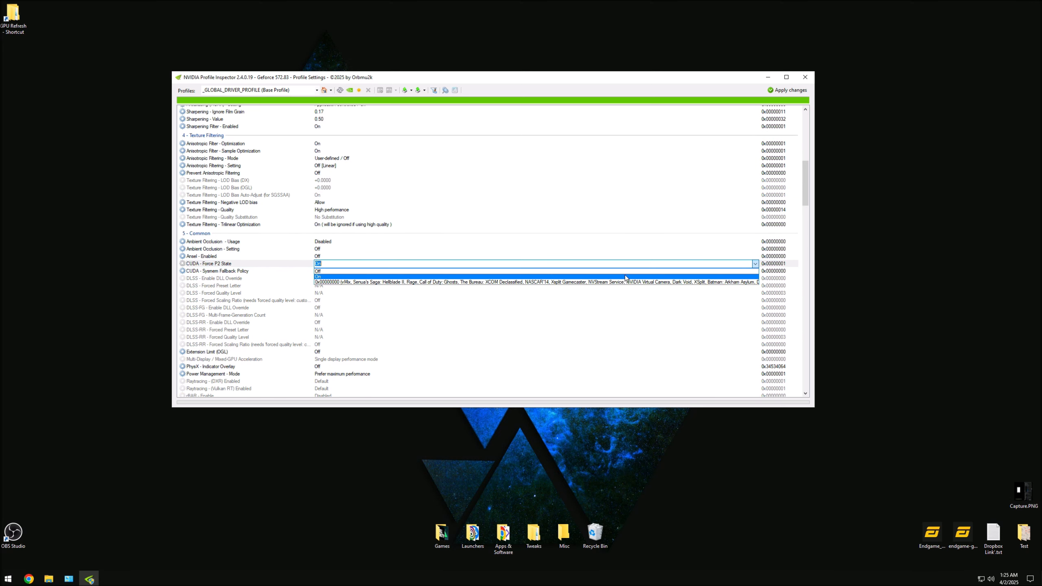
{"action": "left_click", "coordinate": [592, 271]}
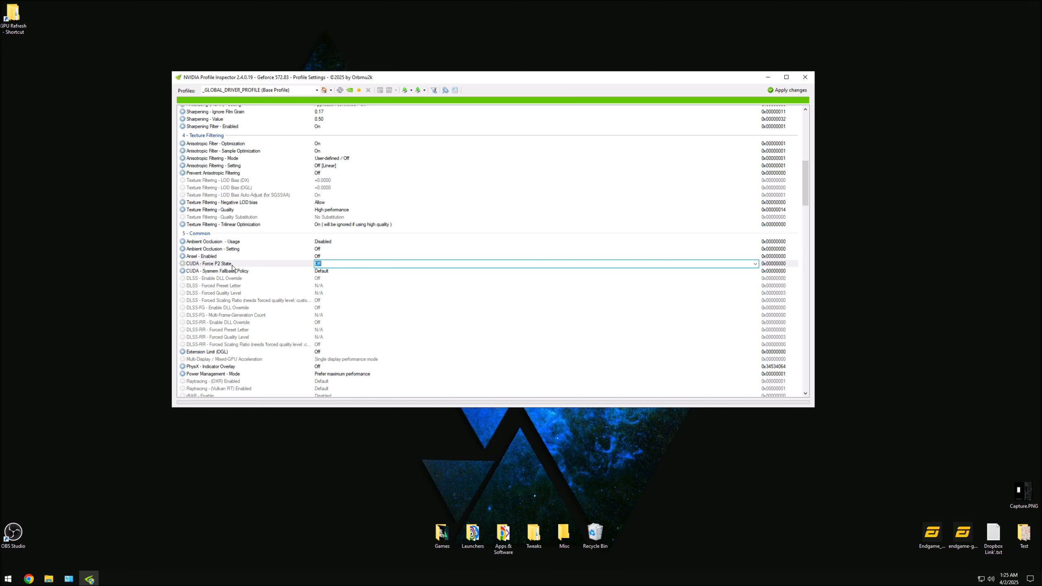
Step: Set NVIDIA Predefined Ansel Usage to ANSEL_ALLOW_DISALLOWED in the Other section and apply the profile changes
{"action": "left_click_drag", "start_coordinate": [803, 194], "coordinate": [815, 247]}
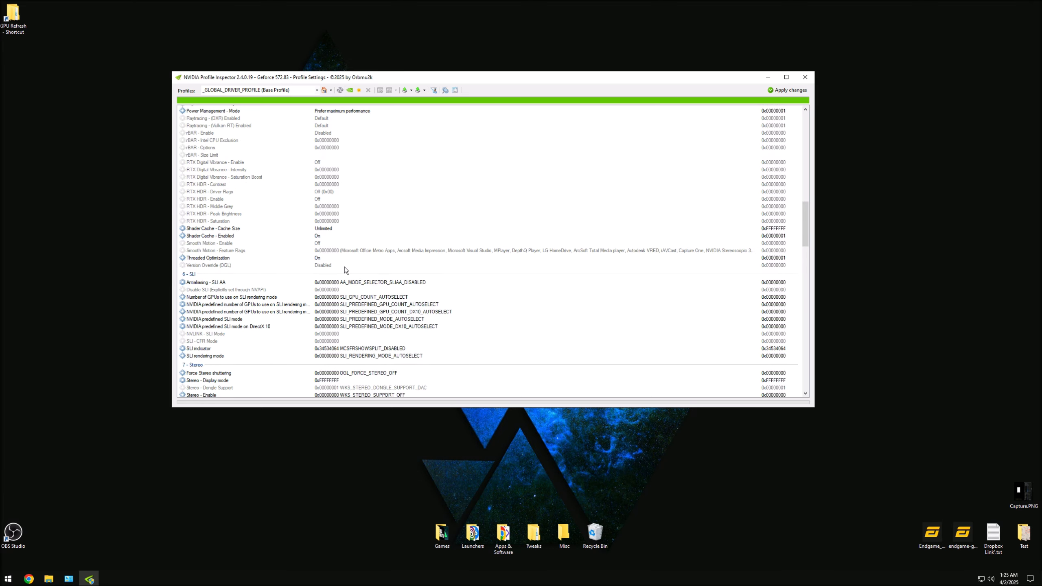
{"action": "scroll", "coordinate": [345, 270], "scroll_direction": "down", "scroll_amount": 15}
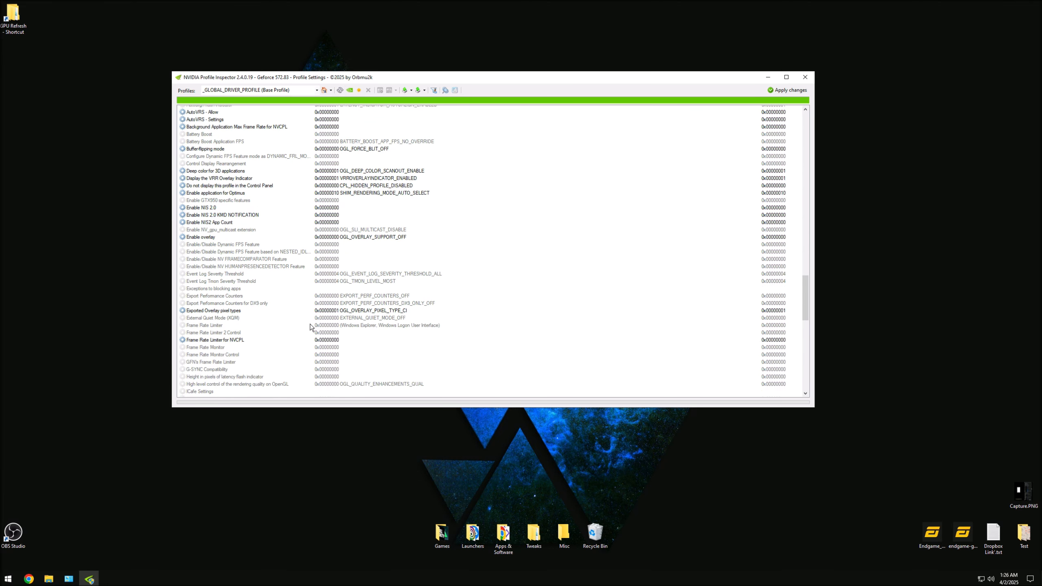
{"action": "scroll", "coordinate": [295, 320], "scroll_direction": "down", "scroll_amount": 8}
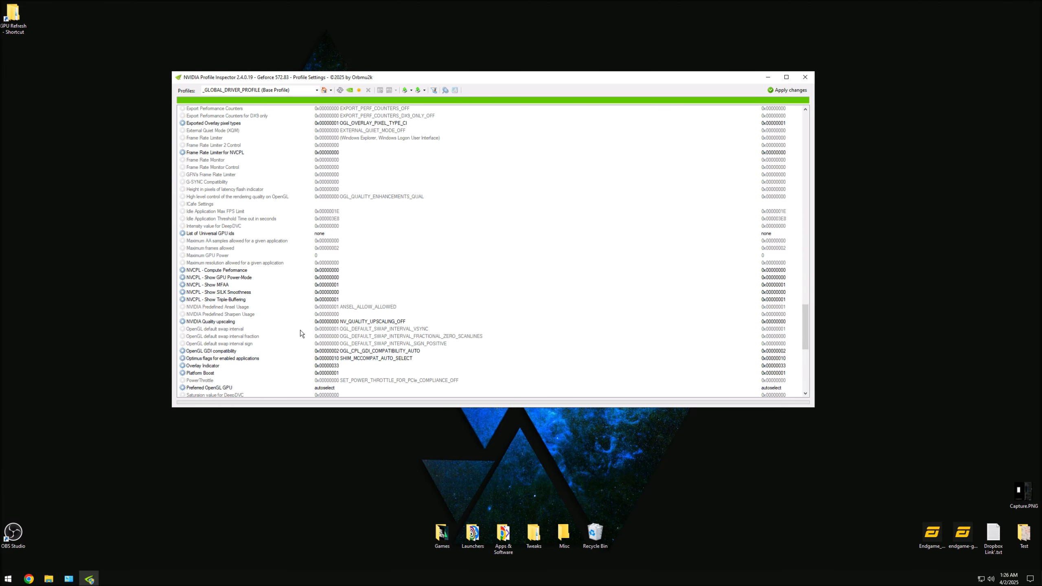
{"action": "scroll", "coordinate": [303, 331], "scroll_direction": "down", "scroll_amount": 9}
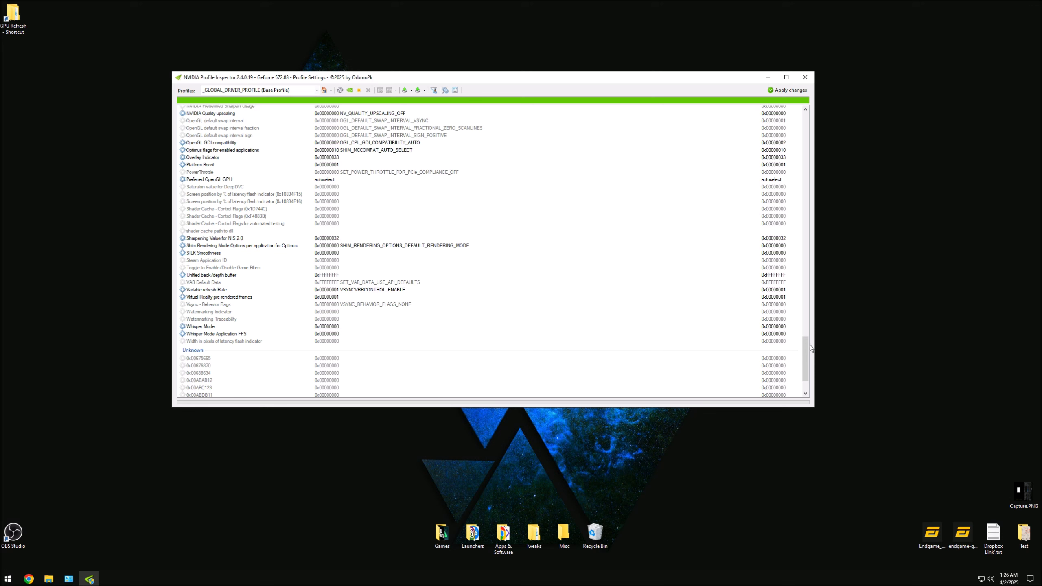
{"action": "left_click_drag", "start_coordinate": [806, 360], "coordinate": [816, 336]}
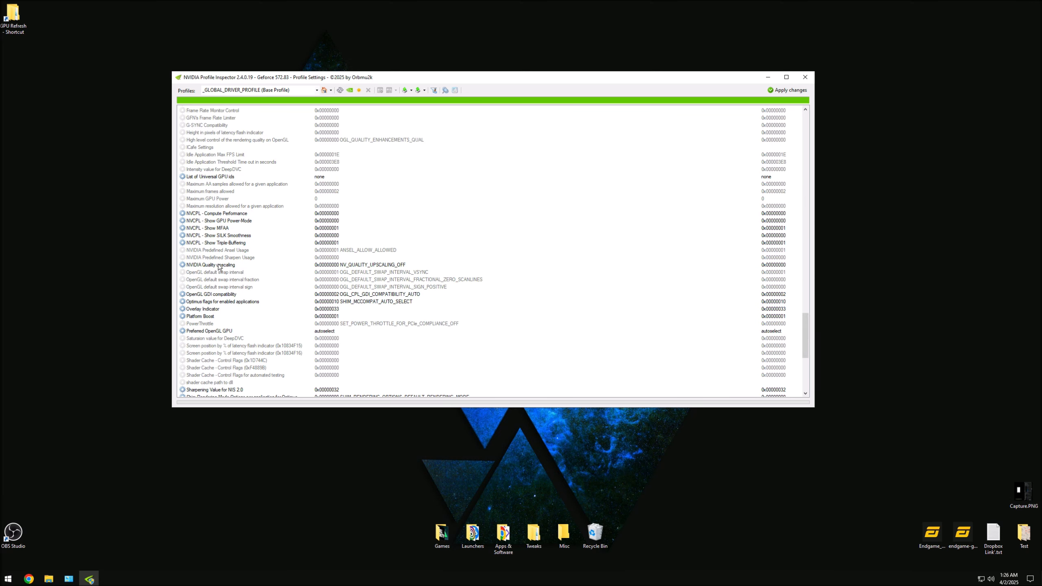
{"action": "left_click", "coordinate": [226, 250]}
{"action": "left_click", "coordinate": [756, 250]}
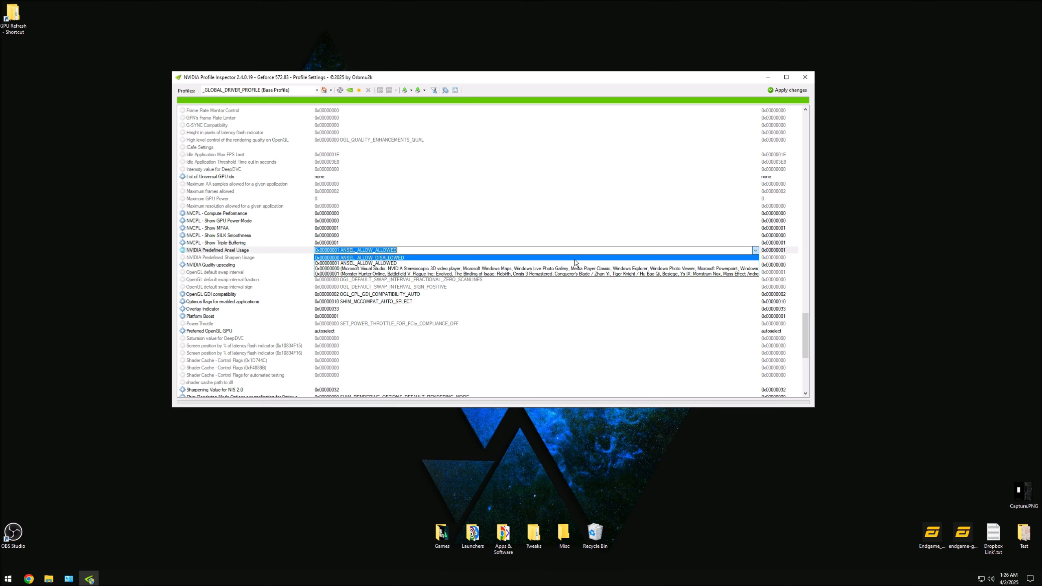
{"action": "left_click", "coordinate": [422, 258]}
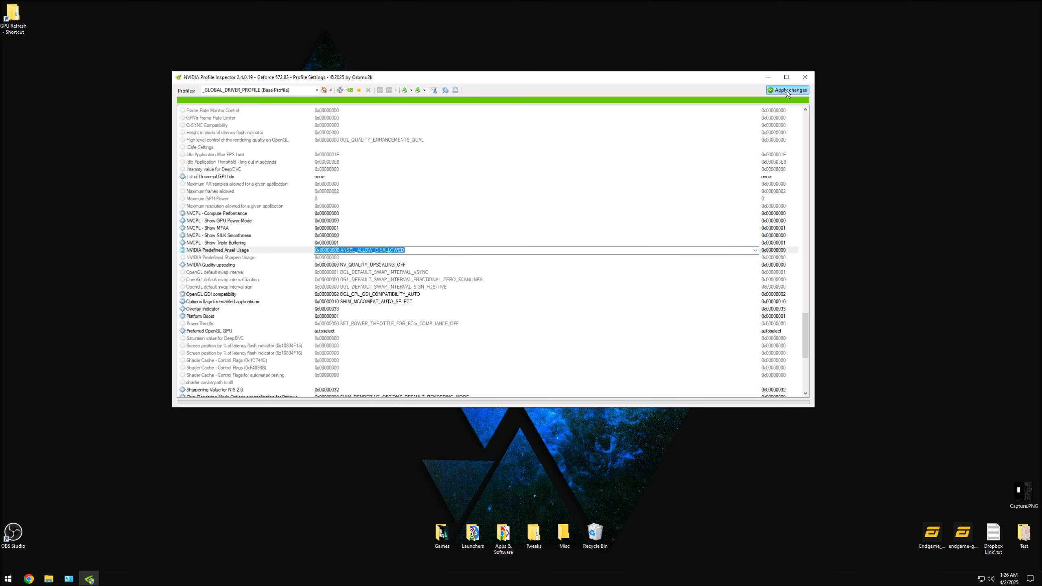
{"action": "left_click", "coordinate": [802, 89]}
Step: Review the global driver profile's settings from the Other section up through Sync and Refresh, Antialiasing and Texture Filtering
{"action": "left_click_drag", "start_coordinate": [803, 312], "coordinate": [812, 284]}
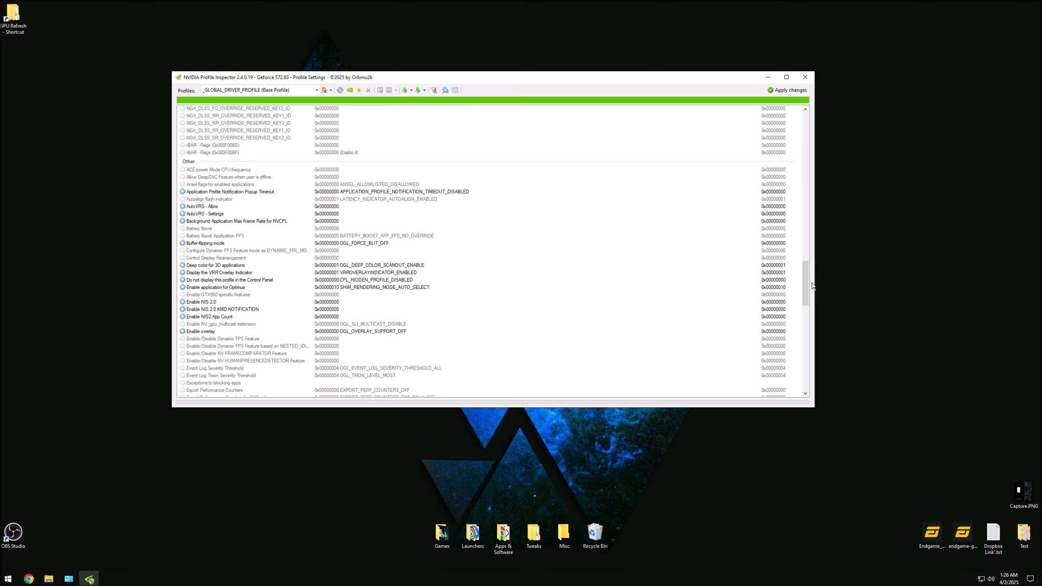
{"action": "left_click_drag", "start_coordinate": [711, 109], "coordinate": [684, 119]}
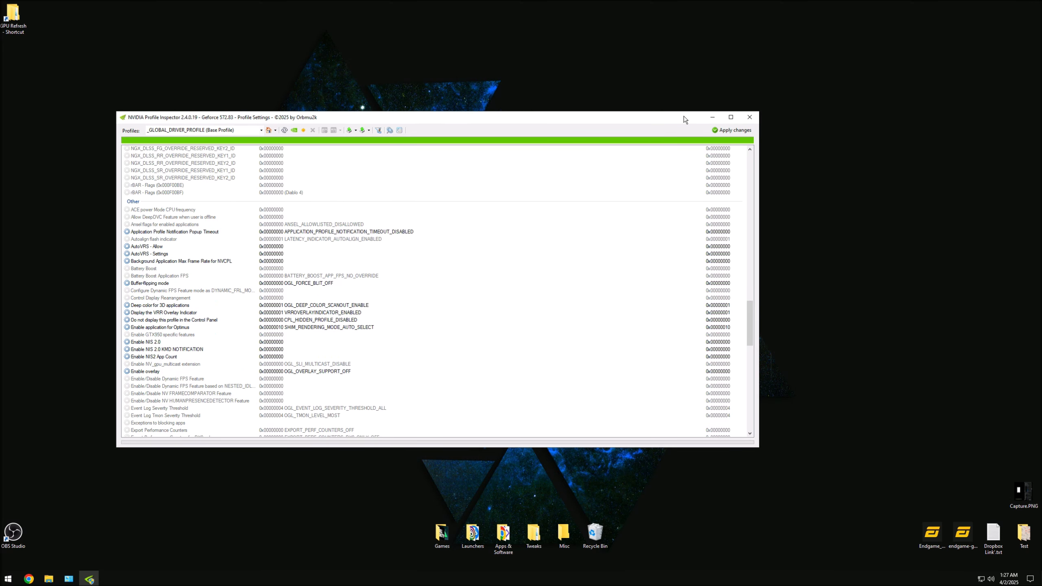
{"action": "scroll", "coordinate": [306, 255], "scroll_direction": "up", "scroll_amount": 5}
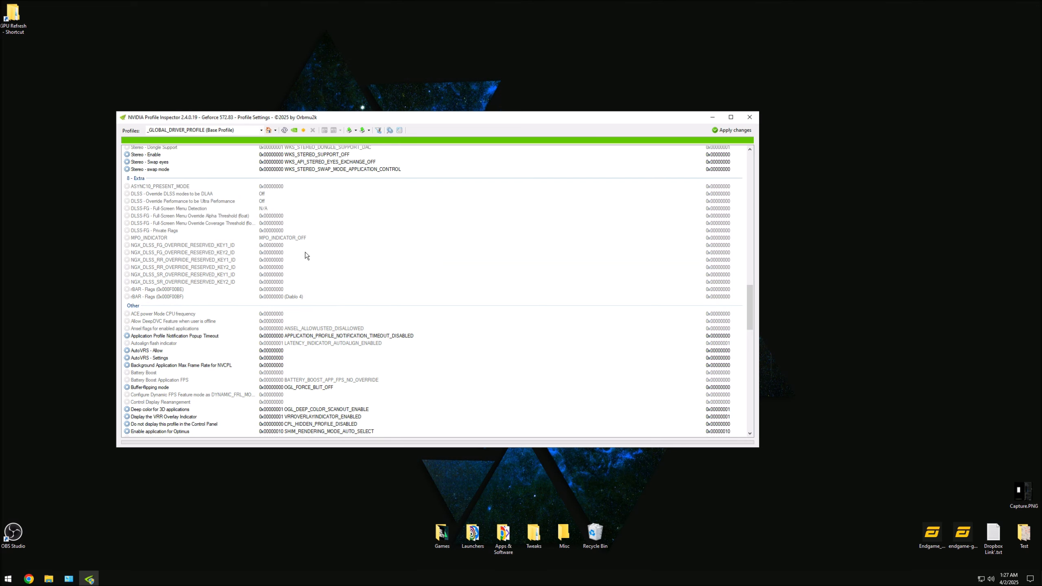
{"action": "scroll", "coordinate": [306, 255], "scroll_direction": "up", "scroll_amount": 20}
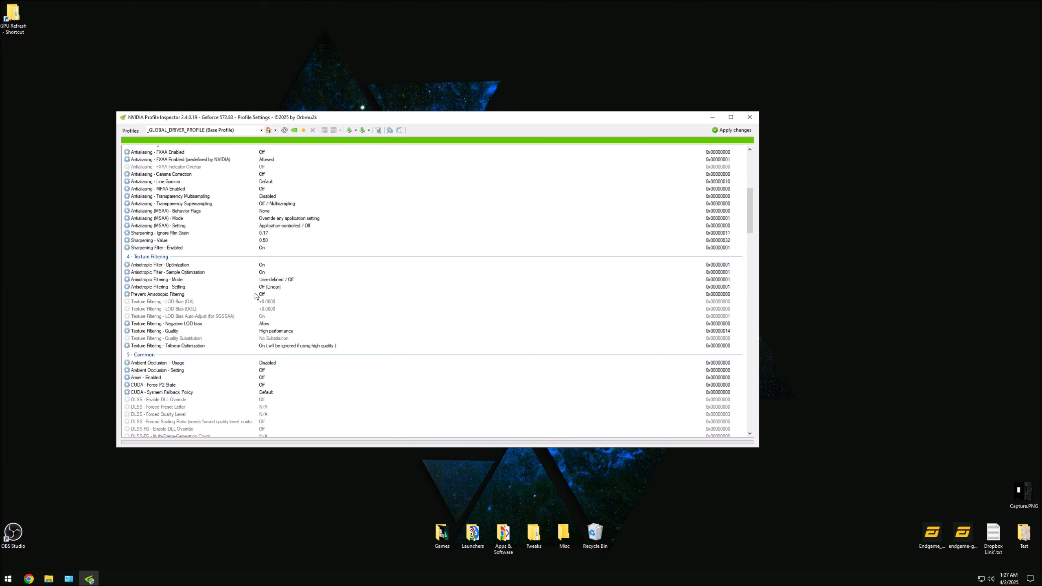
{"action": "scroll", "coordinate": [255, 294], "scroll_direction": "up", "scroll_amount": 10}
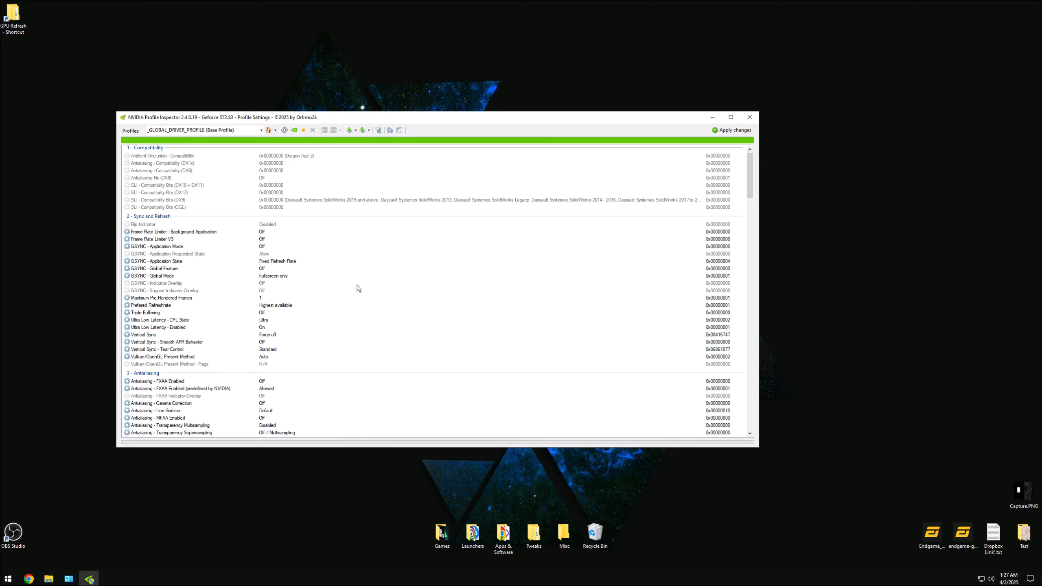
{"action": "scroll", "coordinate": [324, 292], "scroll_direction": "down", "scroll_amount": 15}
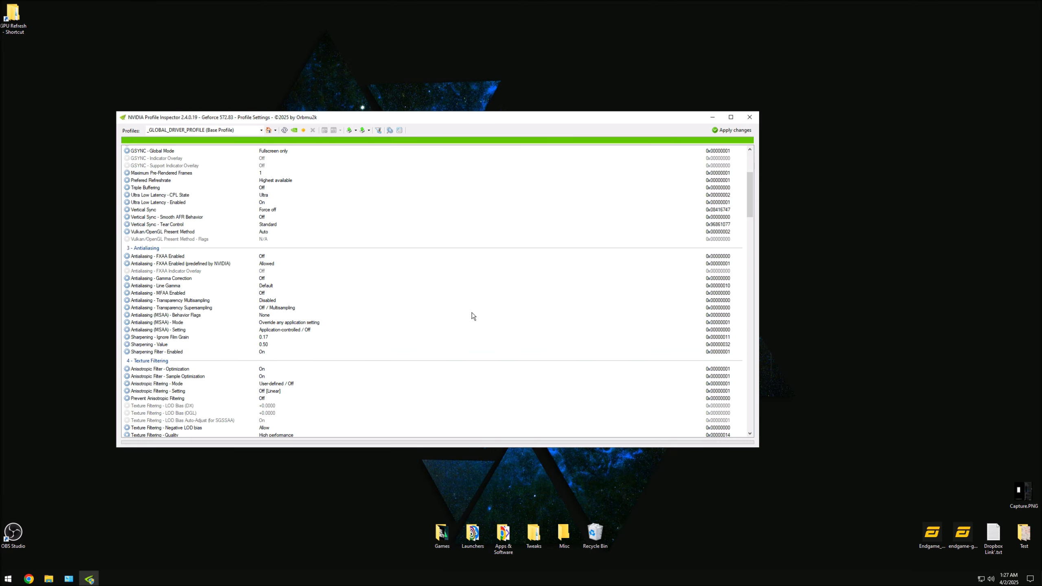
{"action": "left_click_drag", "start_coordinate": [750, 224], "coordinate": [759, 301]}
Step: Show the unknown settings, examine OGL_PULL_MEM_BUFFER_SHARED_THRESHOLD, MAX_PENDING_CMD_BUFFERS and MCFORCEHOSTSTAGINGBUFFERSIZE, and close the profile editor
{"action": "left_click", "coordinate": [390, 135]}
{"action": "scroll", "coordinate": [153, 253], "scroll_direction": "up", "scroll_amount": 7}
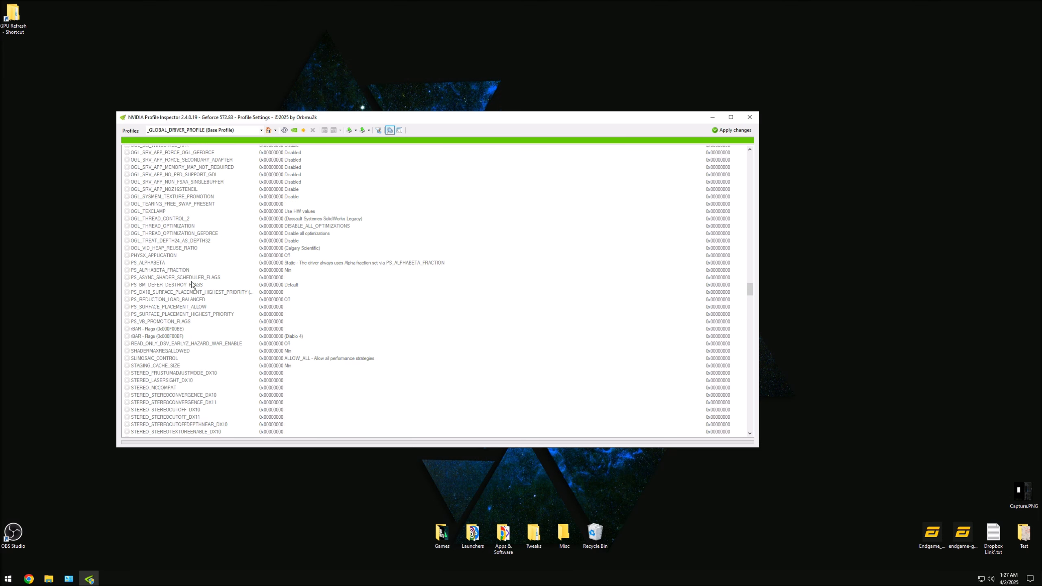
{"action": "scroll", "coordinate": [205, 230], "scroll_direction": "up", "scroll_amount": 4}
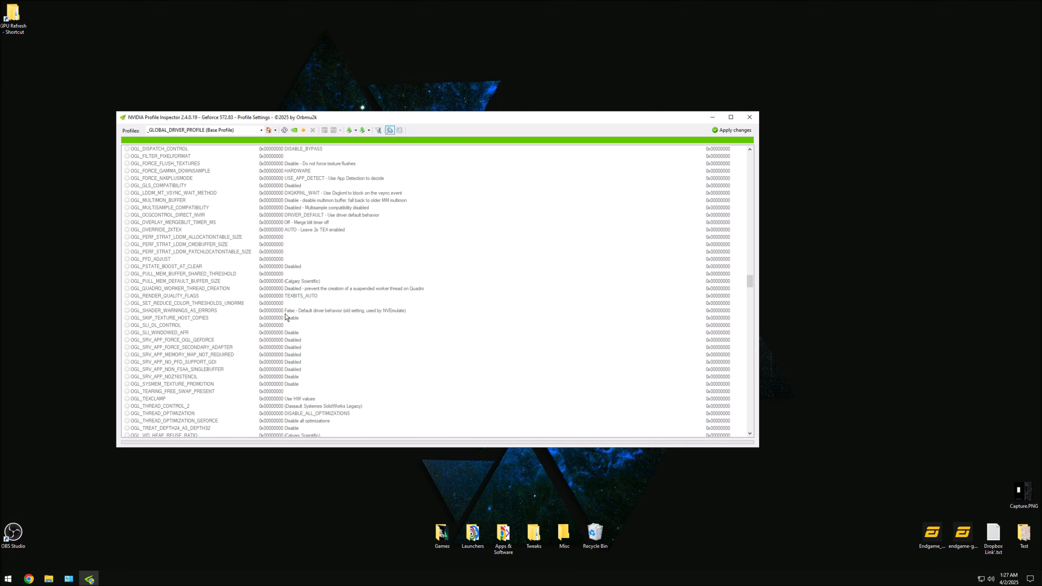
{"action": "left_click", "coordinate": [188, 273]}
{"action": "scroll", "coordinate": [205, 275], "scroll_direction": "up", "scroll_amount": 15}
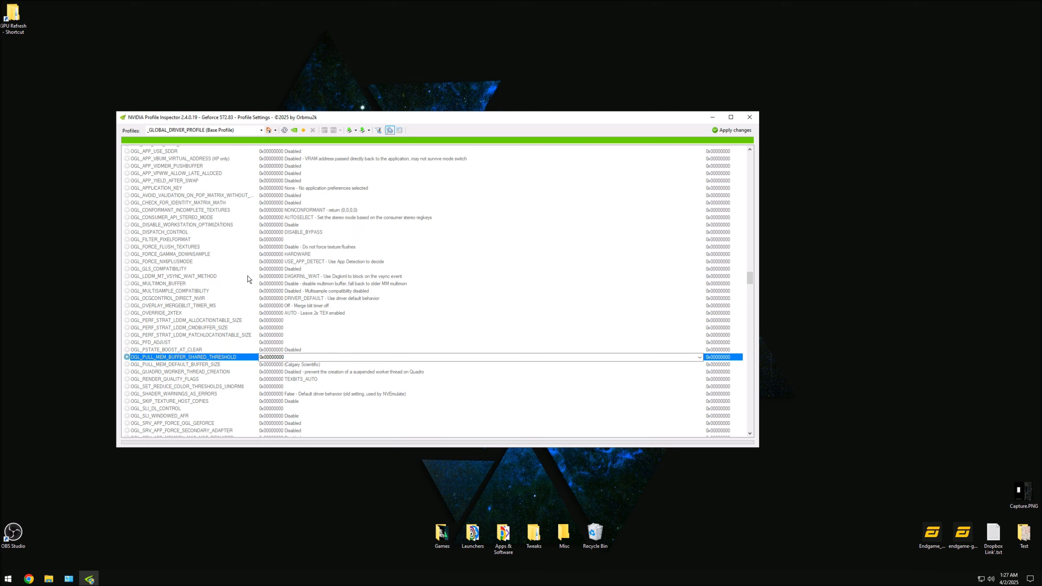
{"action": "scroll", "coordinate": [285, 270], "scroll_direction": "up", "scroll_amount": 5}
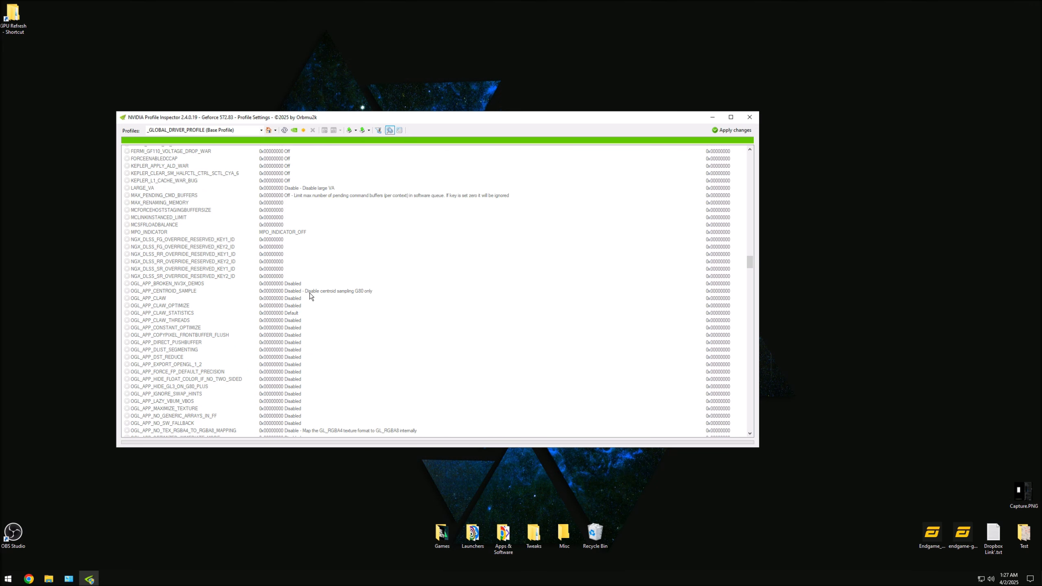
{"action": "left_click", "coordinate": [143, 196]}
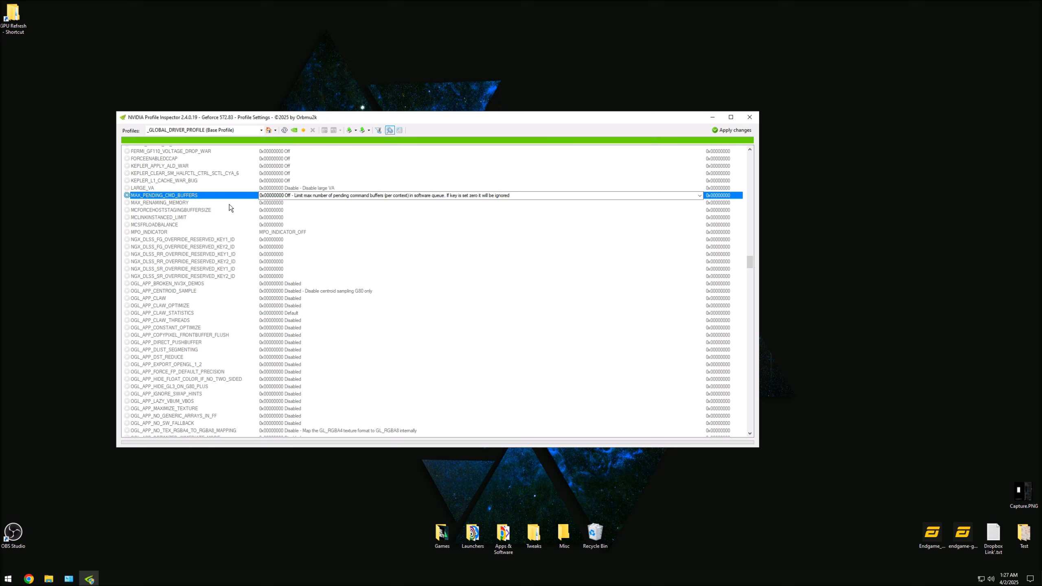
{"action": "left_click", "coordinate": [211, 211]}
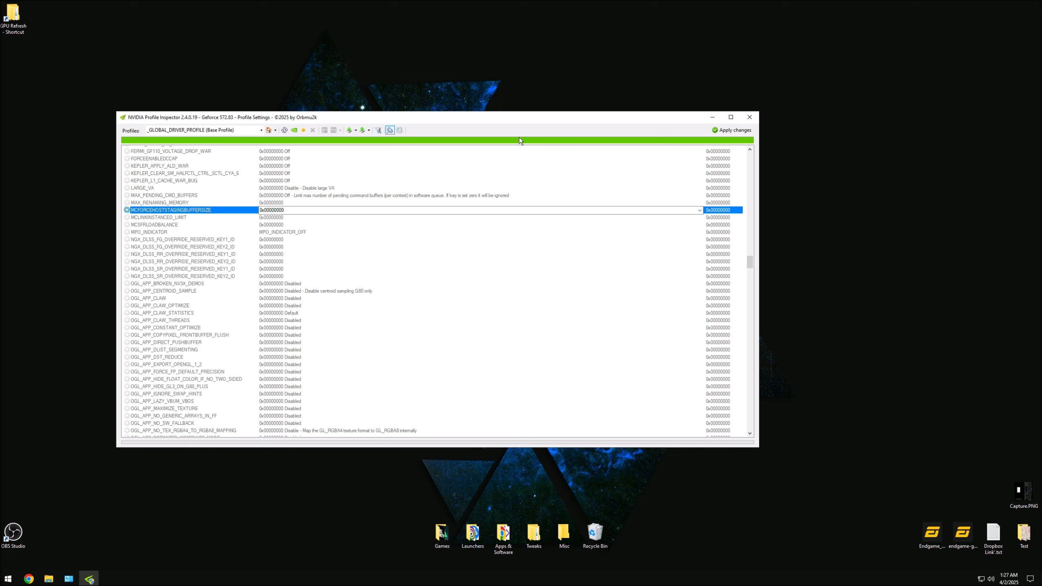
{"action": "left_click", "coordinate": [750, 118]}
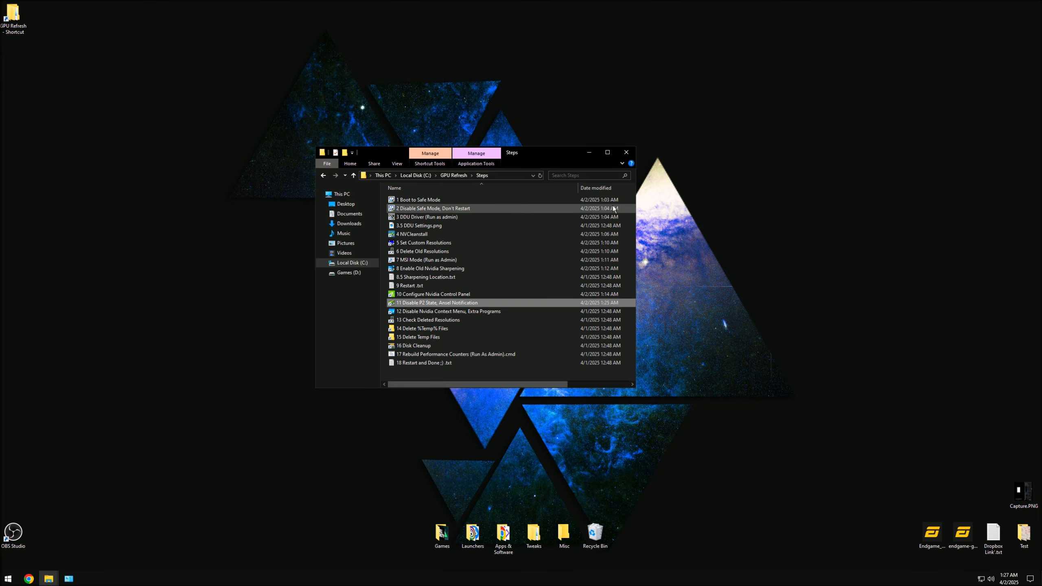
Step: Run the step 12 Disable Nvidia Context Menu, Extra Programs shortcut as administrator and disable the NvCplDesktopContext Explorer entry in Autoruns
{"action": "right_click", "coordinate": [500, 311]}
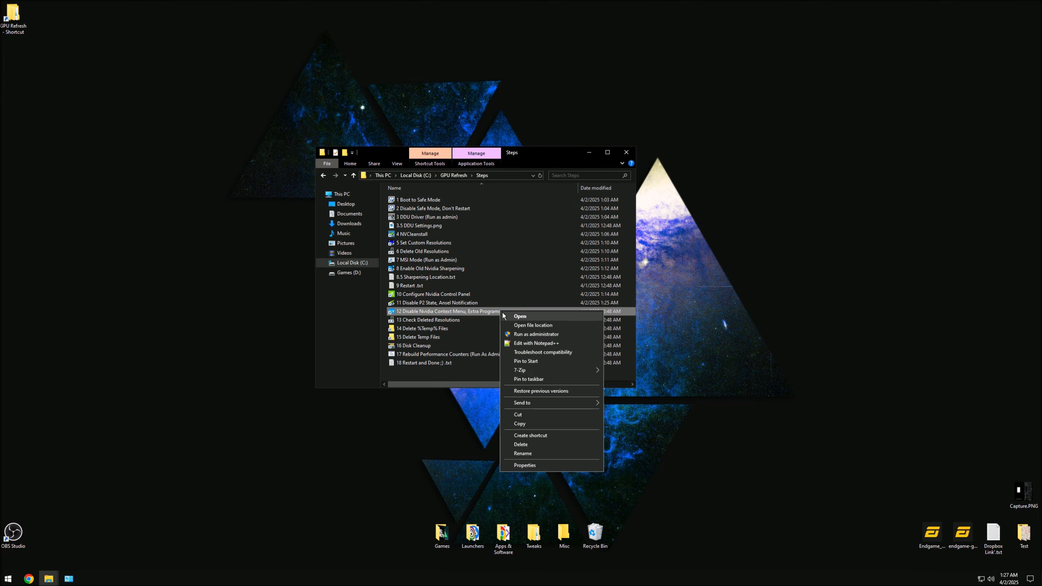
{"action": "left_click", "coordinate": [529, 334]}
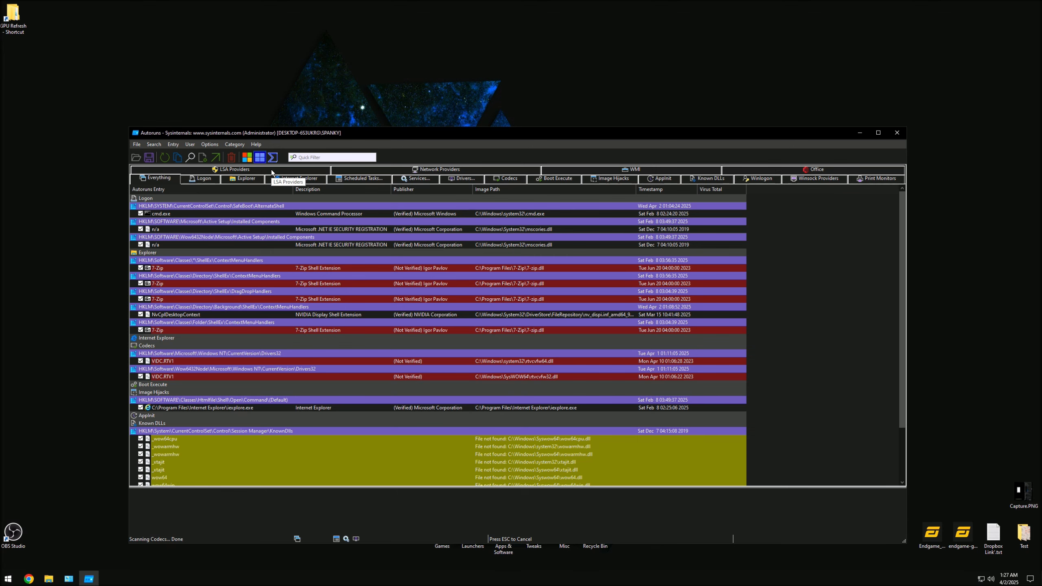
{"action": "left_click_drag", "start_coordinate": [362, 133], "coordinate": [366, 71]}
{"action": "left_click", "coordinate": [214, 117]}
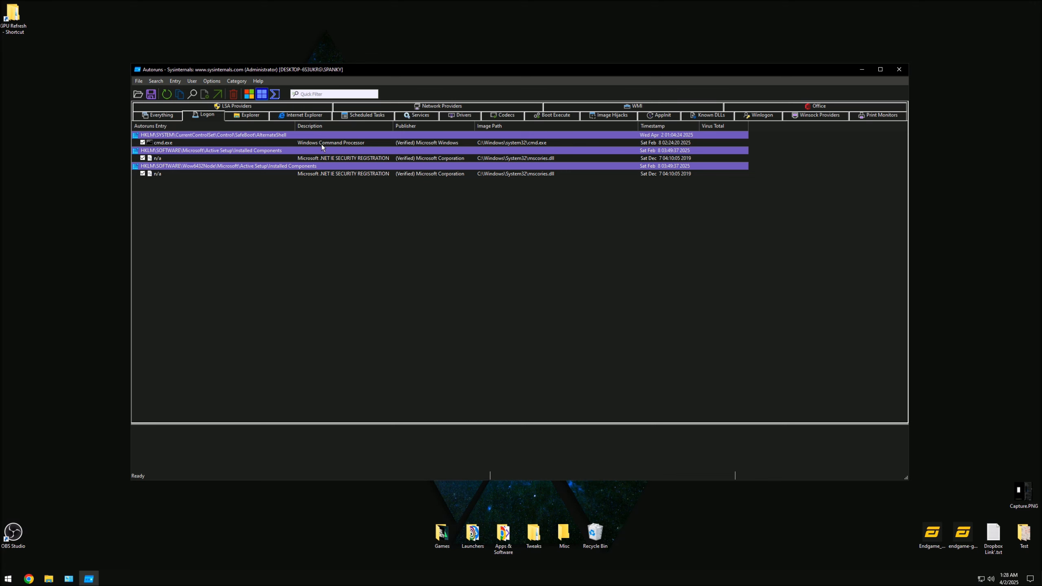
{"action": "left_click", "coordinate": [241, 117]}
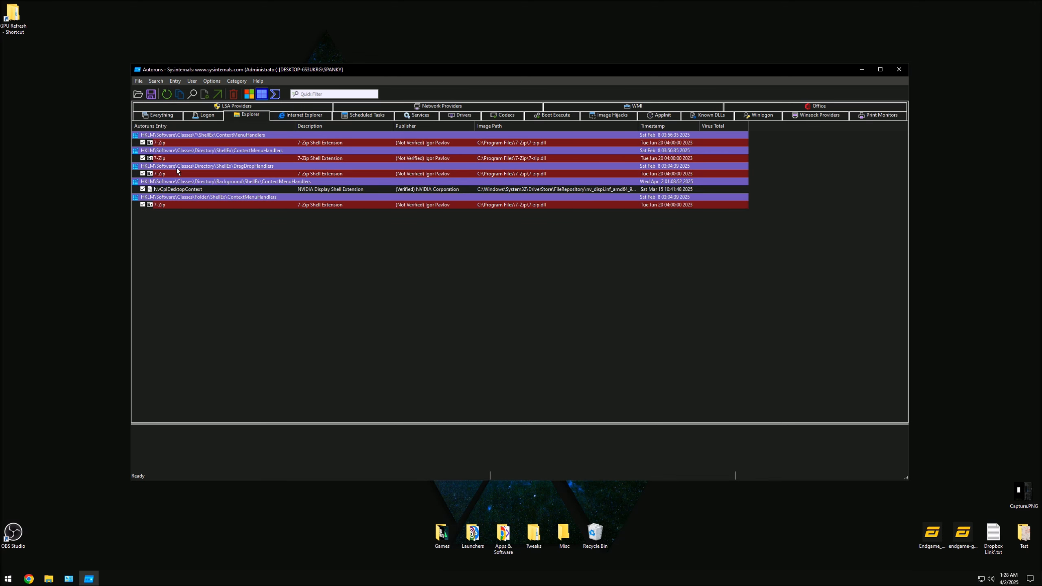
{"action": "left_click", "coordinate": [143, 189]}
Step: Check the Internet Explorer, scheduled task, service and driver startup entries for unneeded extra programs
{"action": "left_click", "coordinate": [302, 116]}
{"action": "left_click", "coordinate": [363, 116]}
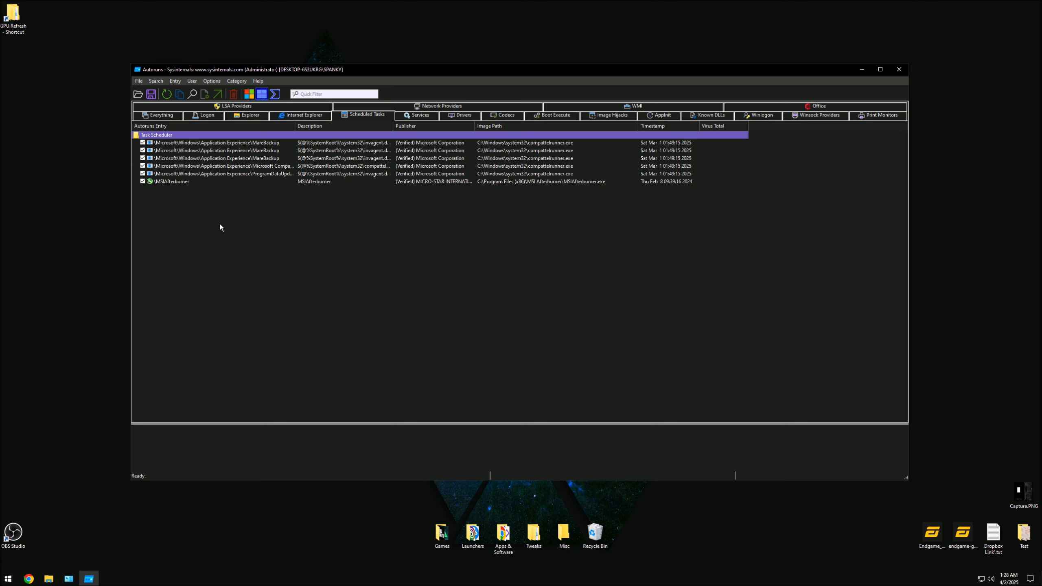
{"action": "left_click", "coordinate": [419, 115]}
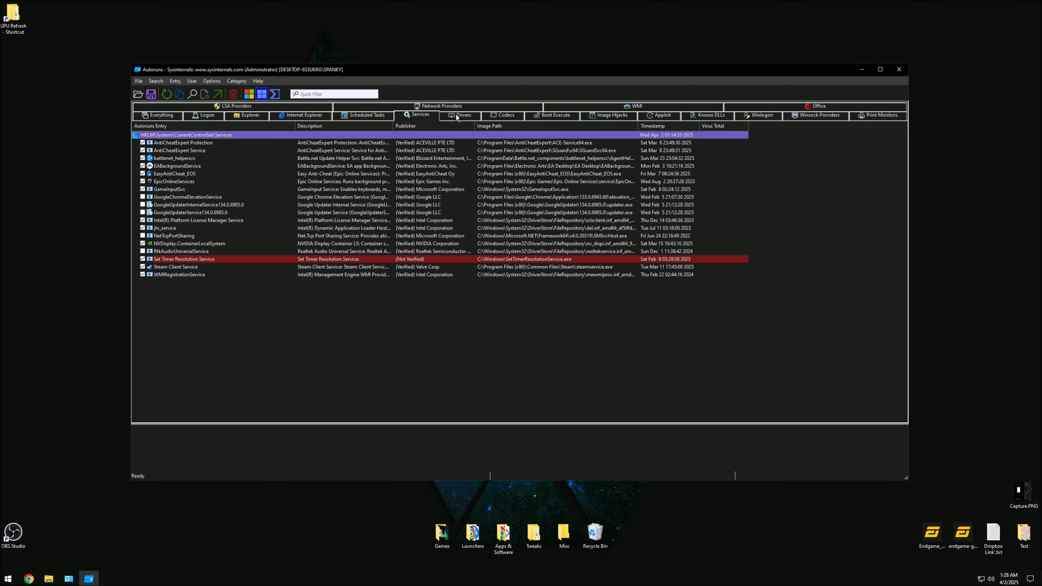
{"action": "left_click", "coordinate": [357, 116]}
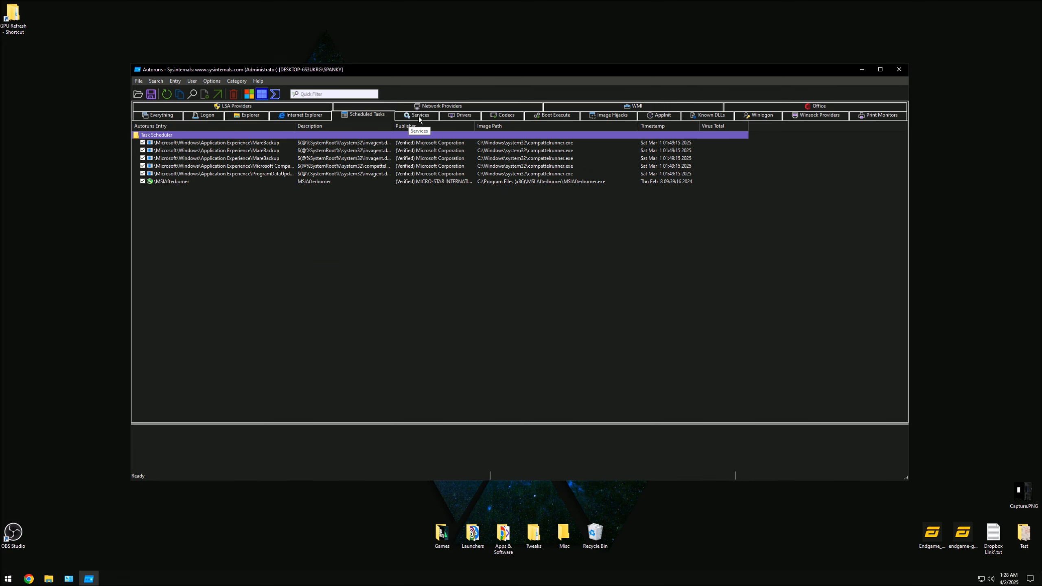
{"action": "left_click", "coordinate": [419, 115]}
{"action": "left_click", "coordinate": [375, 116]}
{"action": "left_click", "coordinate": [458, 117]}
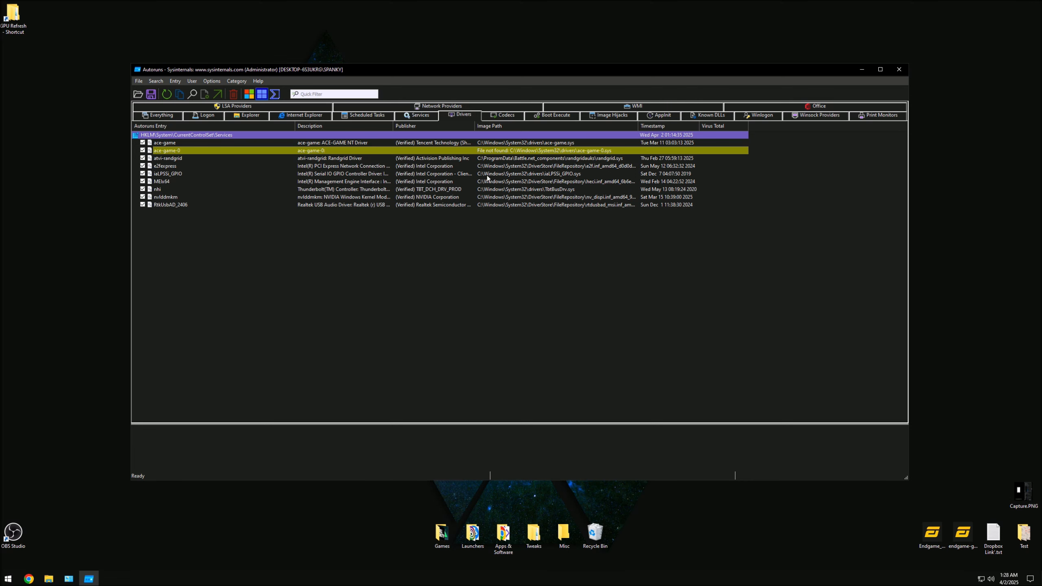
Step: Recheck the scheduled tasks and services entries, including RtkAudUniversalService, and close Autoruns
{"action": "left_click", "coordinate": [370, 115]}
{"action": "left_click", "coordinate": [413, 114]}
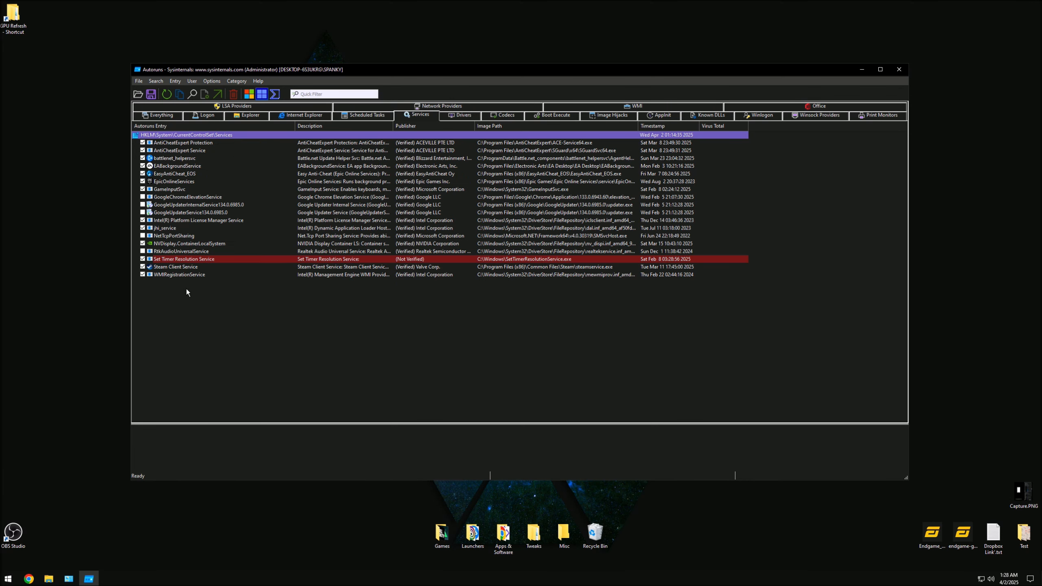
{"action": "left_click", "coordinate": [177, 252]}
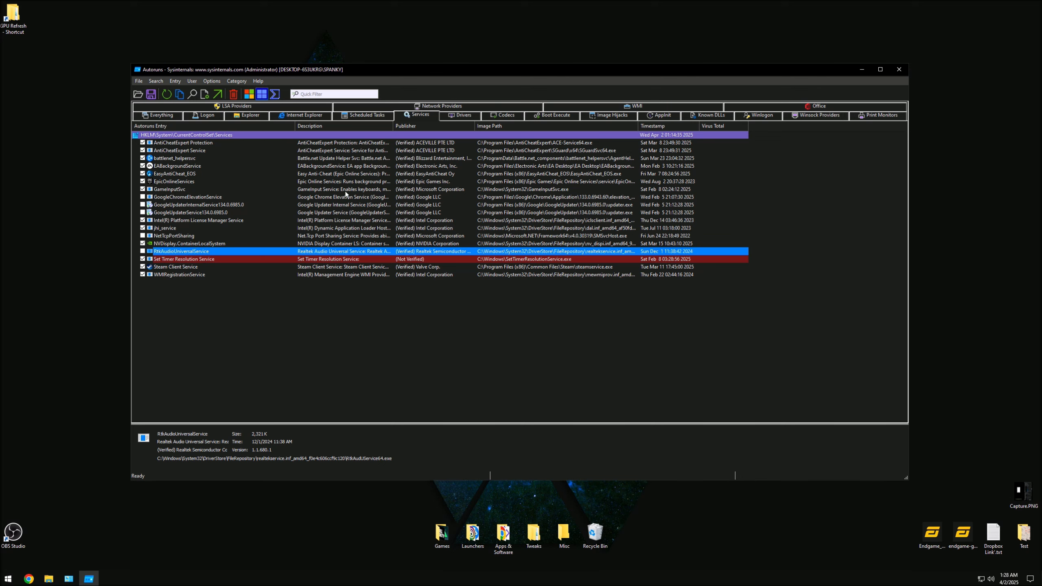
{"action": "left_click", "coordinate": [377, 117]}
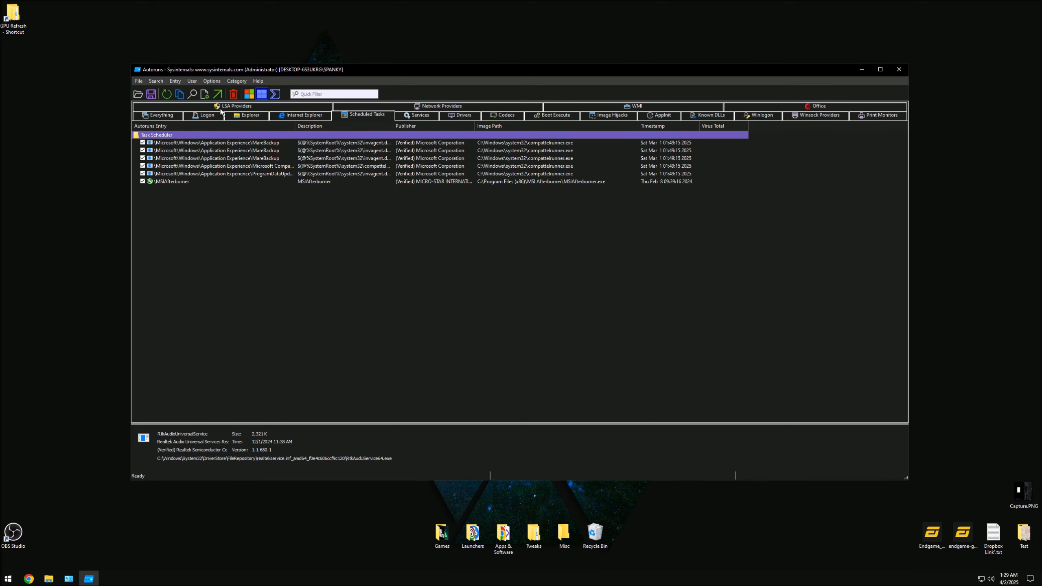
{"action": "left_click", "coordinate": [905, 74]}
Step: Run the step 13 Check Deleted Resolutions shortcut as administrator and list devices by connection with hidden devices shown
{"action": "right_click", "coordinate": [439, 320]}
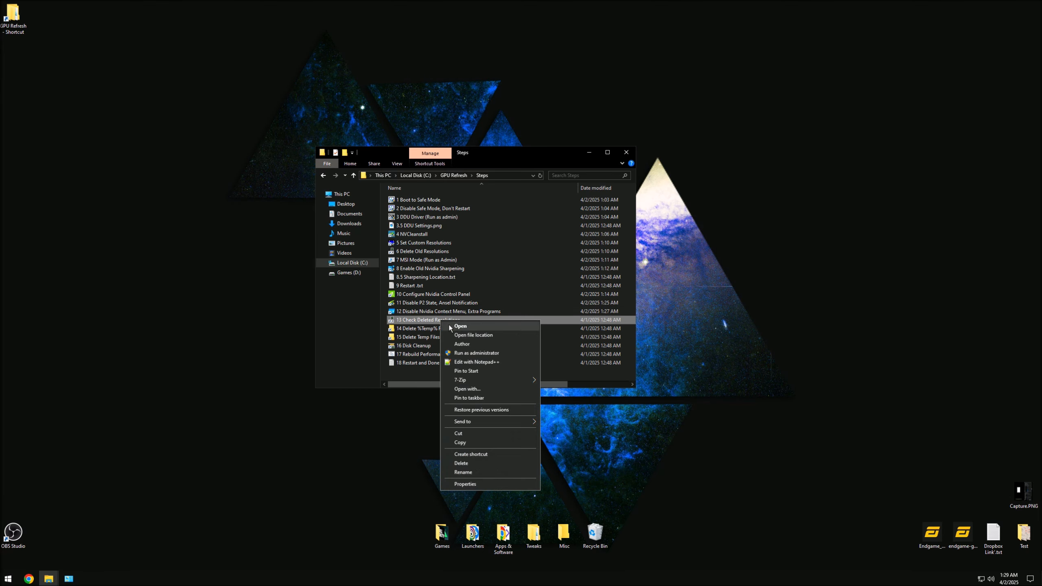
{"action": "left_click", "coordinate": [480, 354]}
{"action": "left_click_drag", "start_coordinate": [159, 29], "coordinate": [326, 108]}
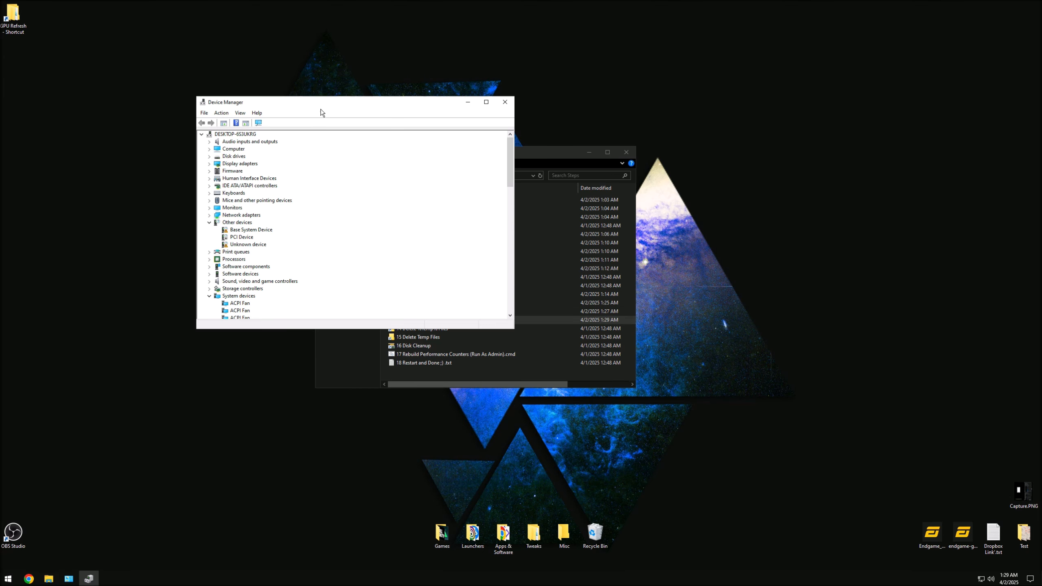
{"action": "left_click", "coordinate": [240, 113]}
{"action": "left_click", "coordinate": [262, 131]}
{"action": "left_click", "coordinate": [240, 113]}
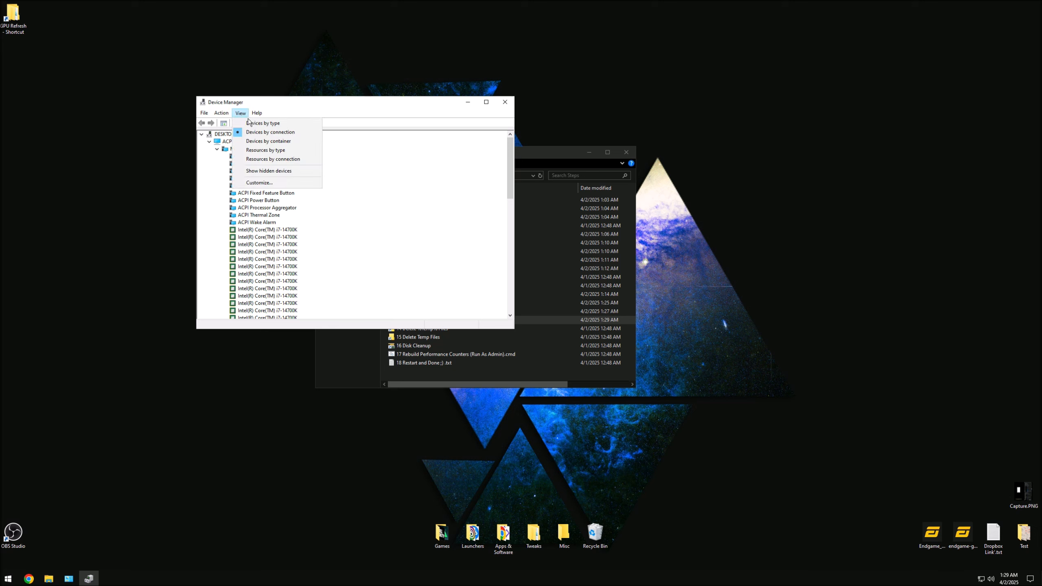
{"action": "left_click", "coordinate": [266, 172]}
{"action": "left_click_drag", "start_coordinate": [512, 168], "coordinate": [512, 287]}
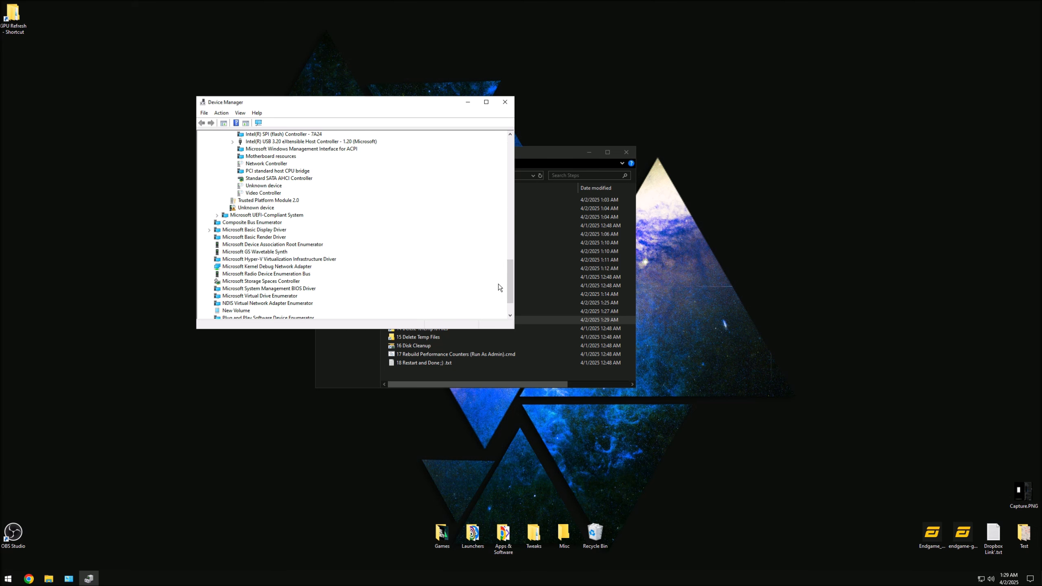
Step: Uninstall the Generic PnP Monitor under Microsoft Basic Display Driver and close Device Manager
{"action": "left_click", "coordinate": [256, 229]}
{"action": "left_click", "coordinate": [209, 230]}
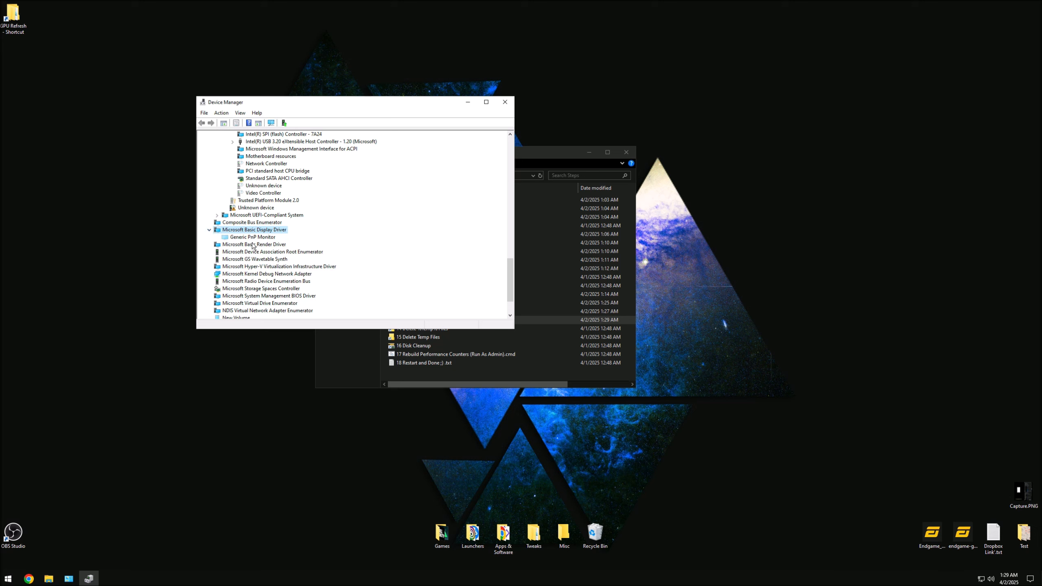
{"action": "left_click", "coordinate": [249, 238]}
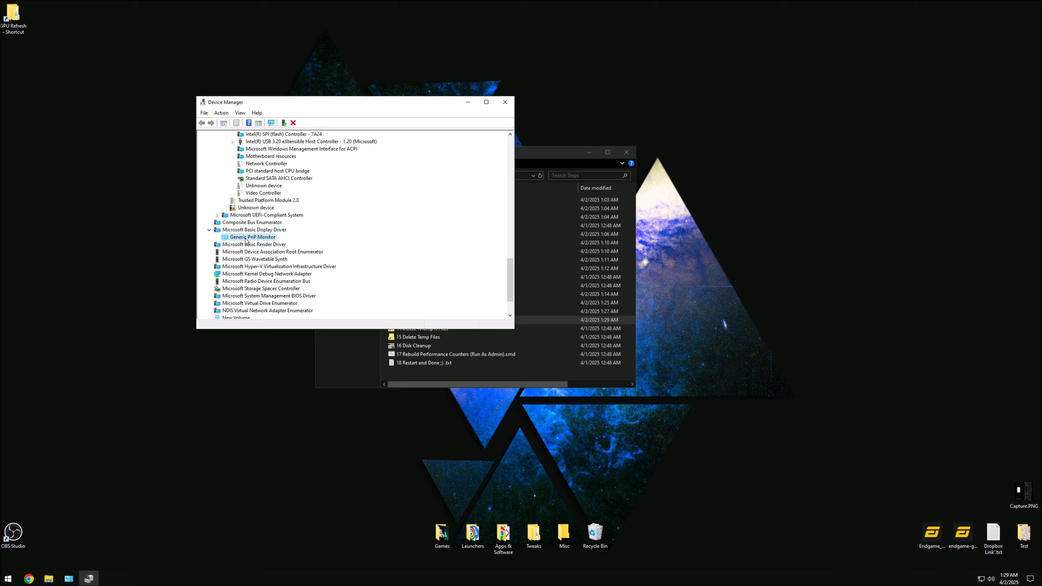
{"action": "right_click", "coordinate": [246, 240]}
{"action": "left_click", "coordinate": [268, 259]}
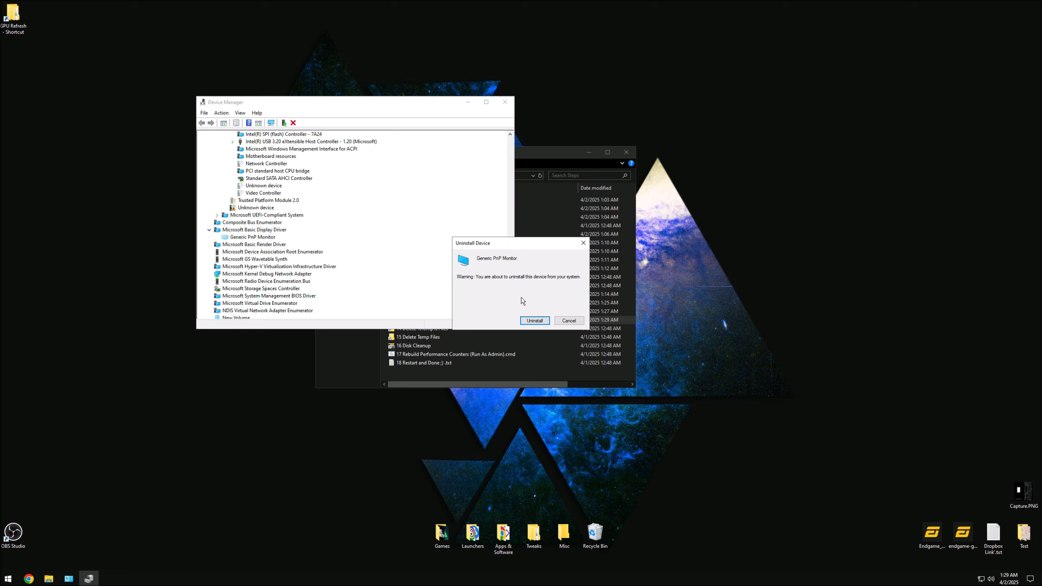
{"action": "left_click", "coordinate": [535, 320]}
{"action": "scroll", "coordinate": [397, 243], "scroll_direction": "down", "scroll_amount": 15}
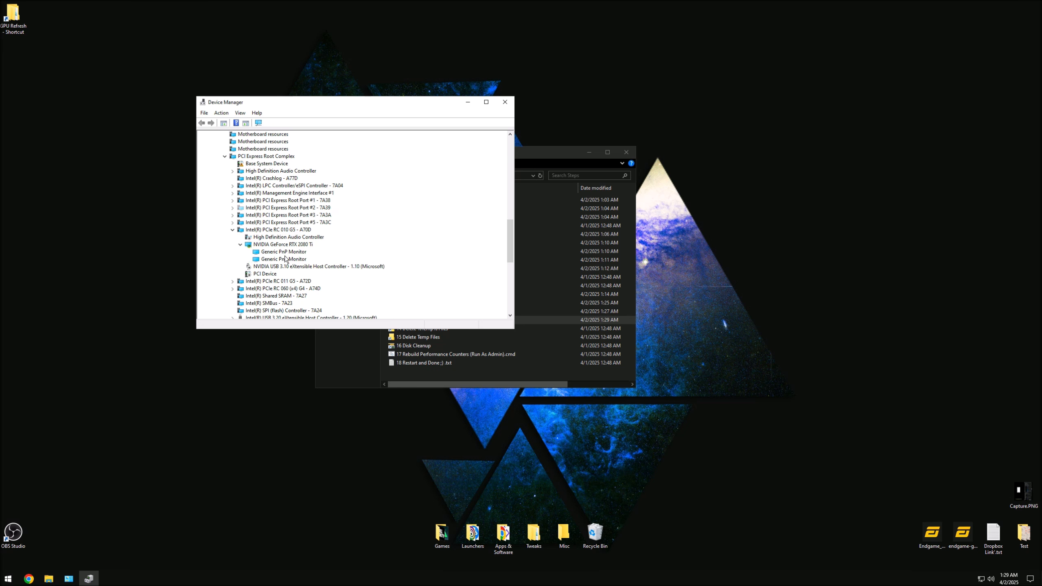
{"action": "left_click", "coordinate": [505, 101]}
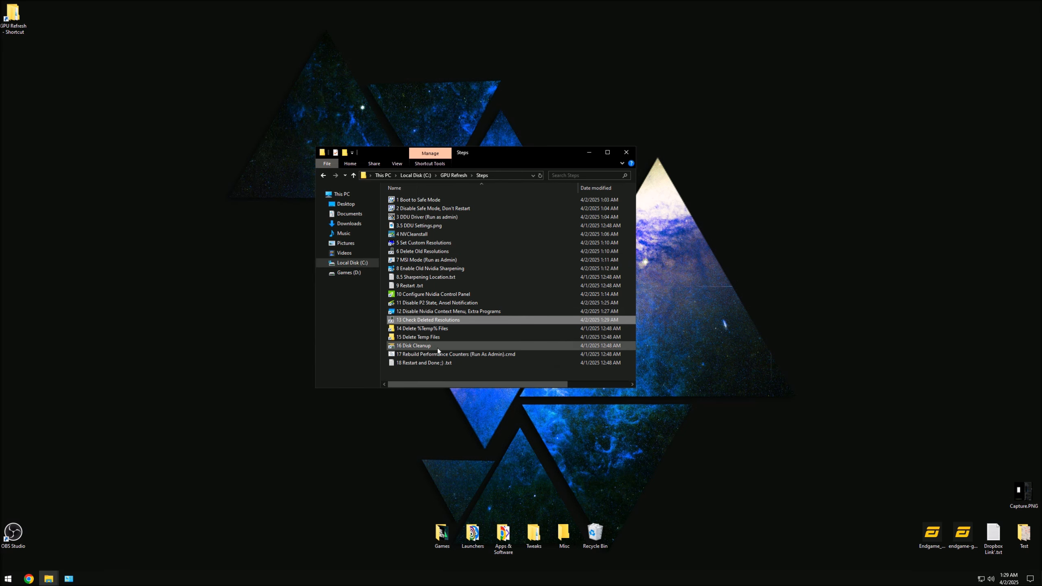
Step: Open the step 14 Delete %Temp% Files folder, delete everything in it, and return to the Steps folder
{"action": "double_click", "coordinate": [445, 329]}
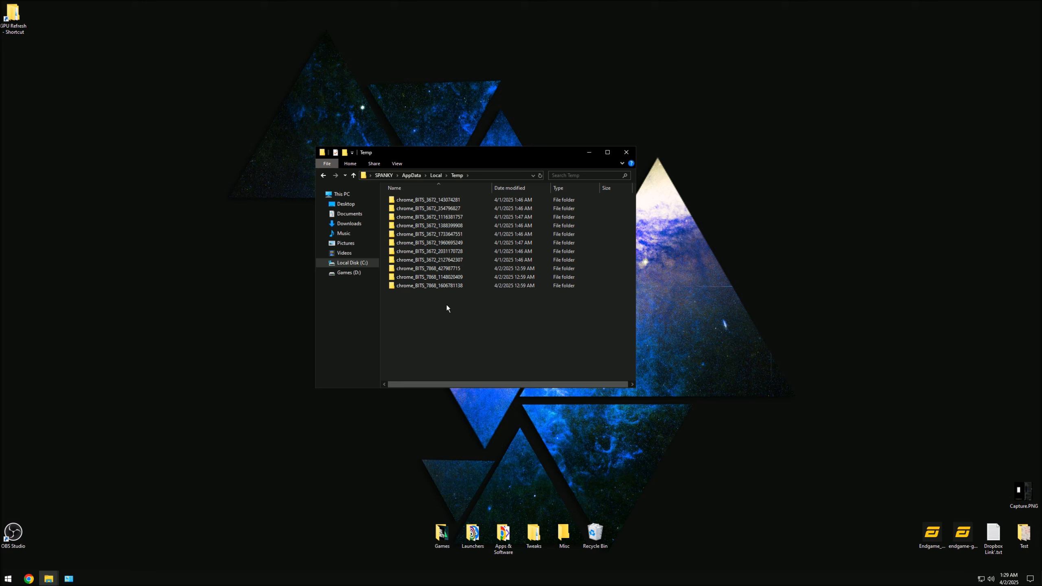
{"action": "key", "text": "super"}
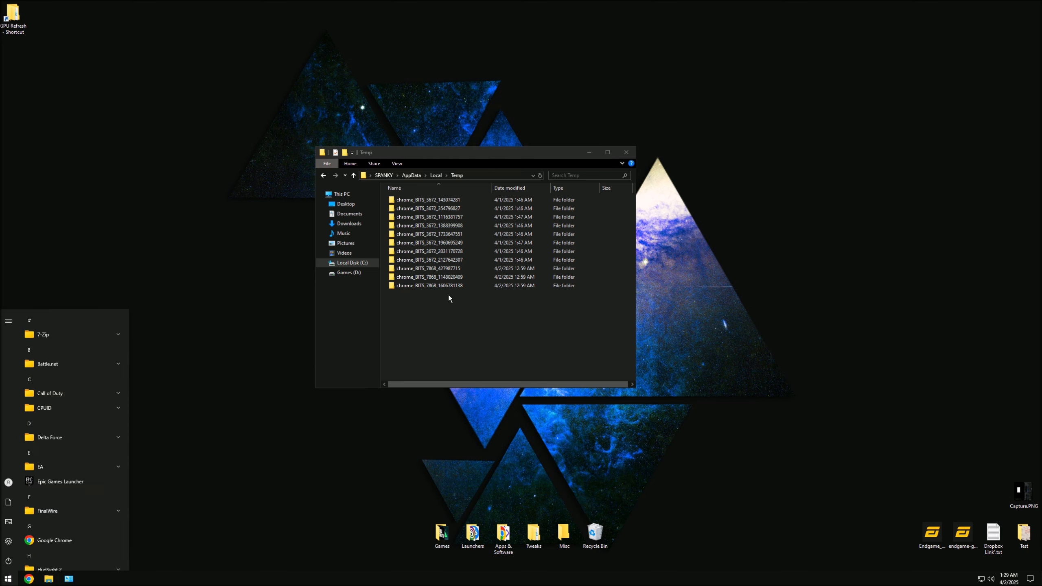
{"action": "key", "text": "Escape"}
{"action": "key", "text": "ctrl+a"}
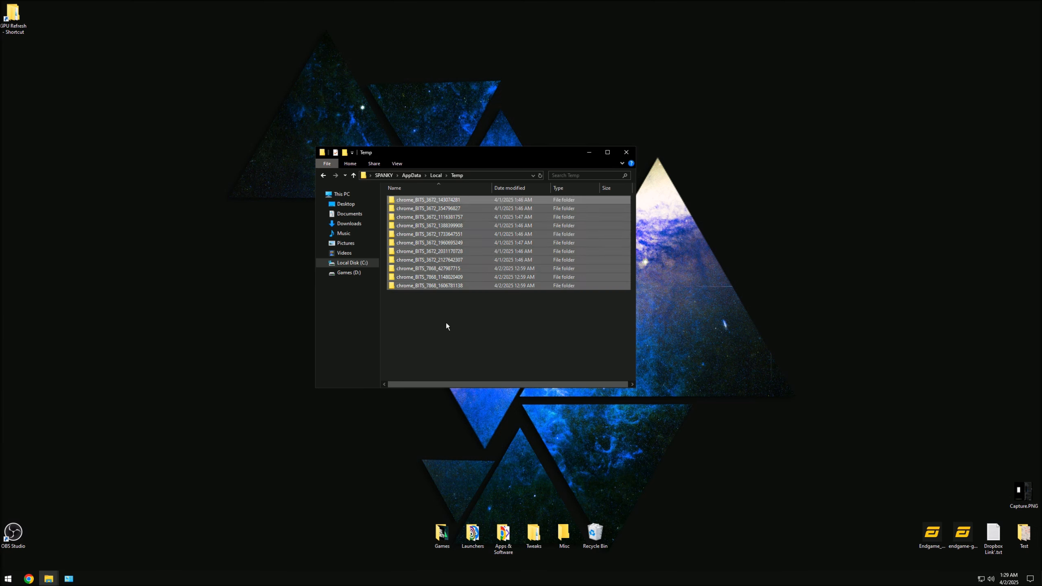
{"action": "key", "text": "Delete"}
{"action": "left_click", "coordinate": [327, 178]}
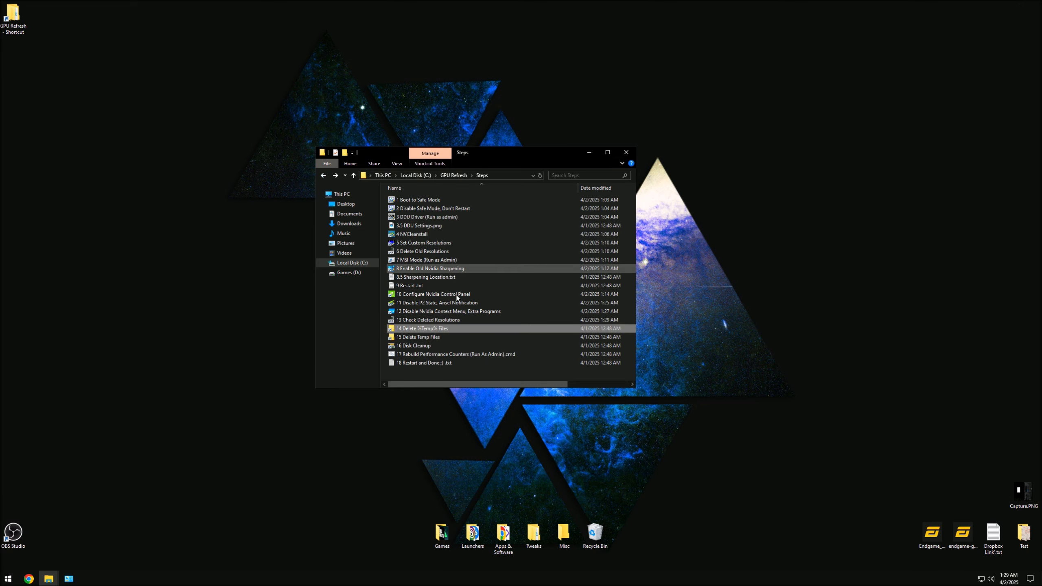
Step: Open the step 15 Delete Temp Files folder, delete NvidiaLogging with administrator permission, and return to the Steps folder
{"action": "double_click", "coordinate": [435, 340]}
{"action": "left_click_drag", "start_coordinate": [437, 292], "coordinate": [433, 202]}
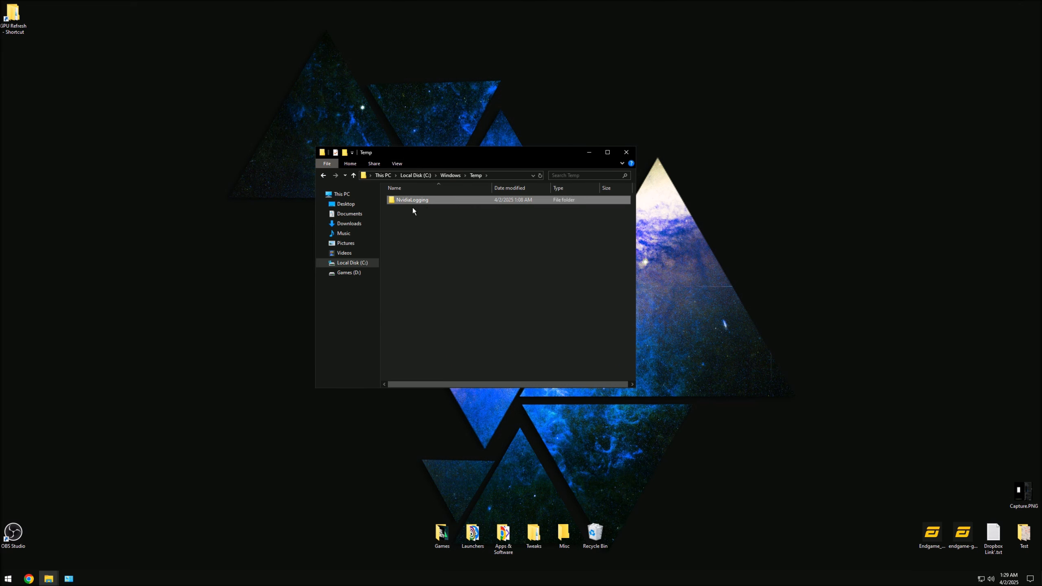
{"action": "key", "text": "Delete"}
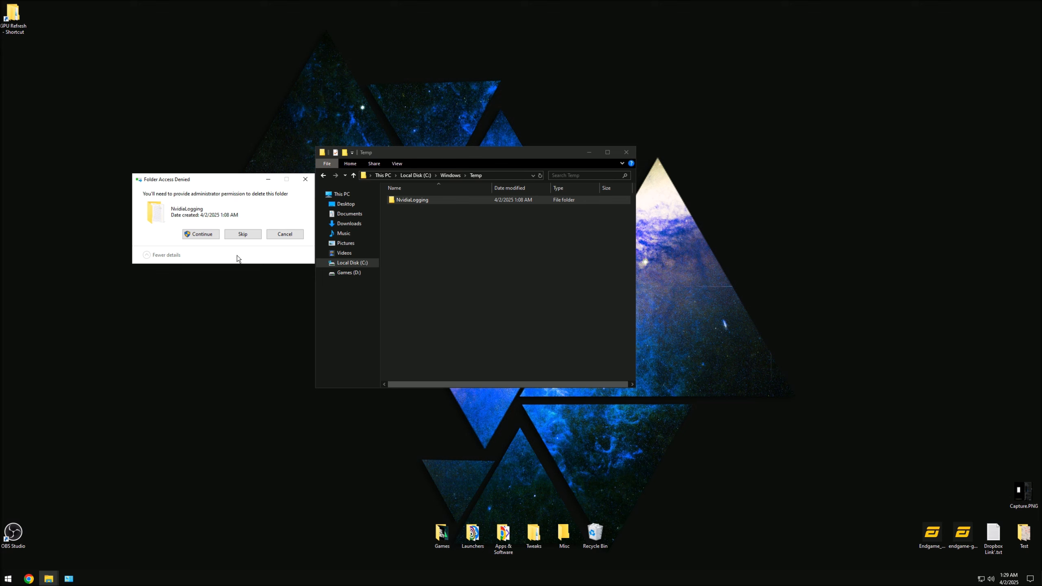
{"action": "left_click", "coordinate": [196, 234]}
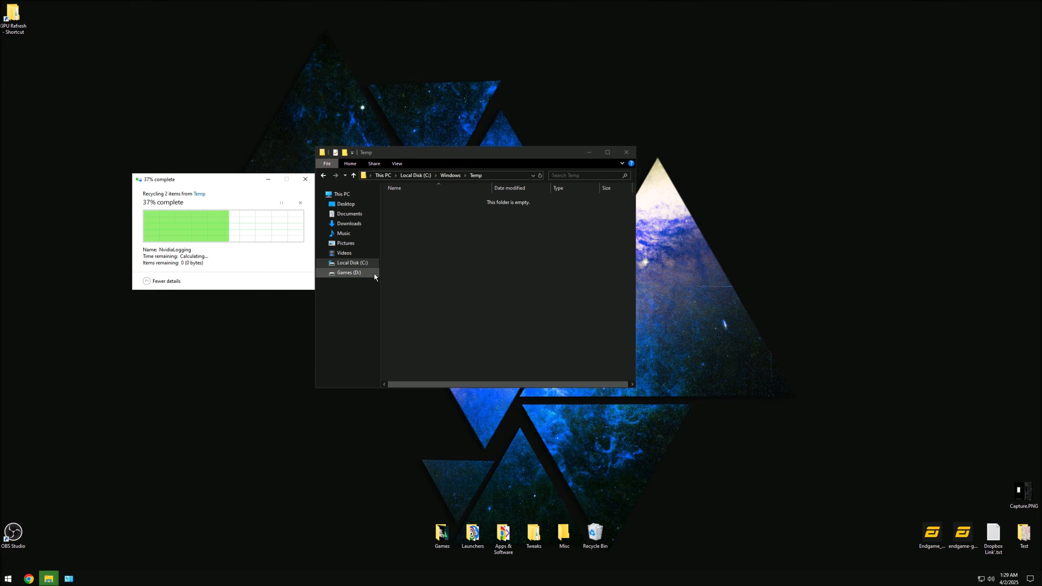
{"action": "left_click", "coordinate": [324, 177]}
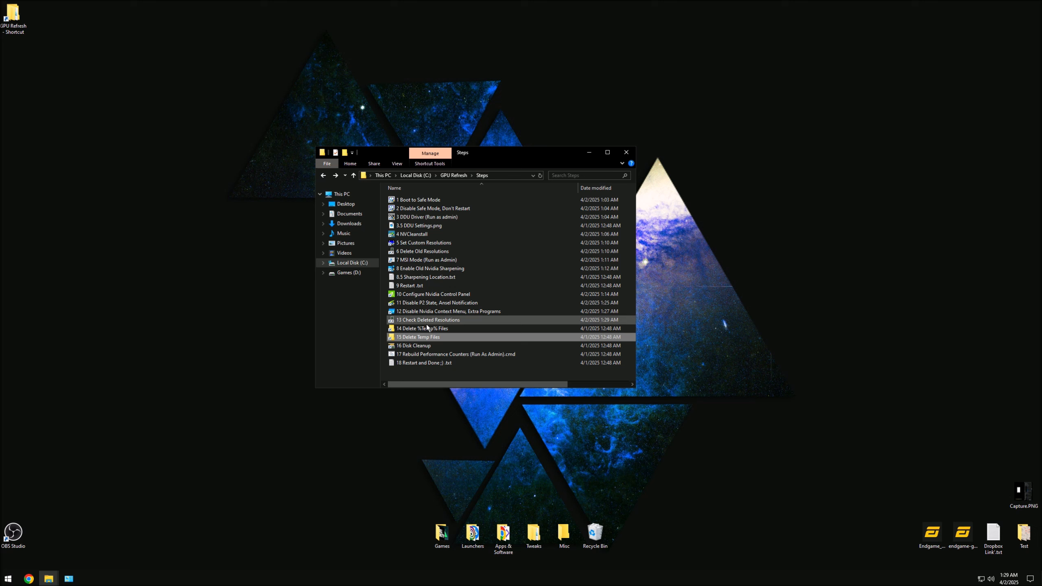
Step: Run the step 16 Disk Cleanup on drive C: with all listed file categories selected and confirm deleting the files
{"action": "double_click", "coordinate": [409, 347]}
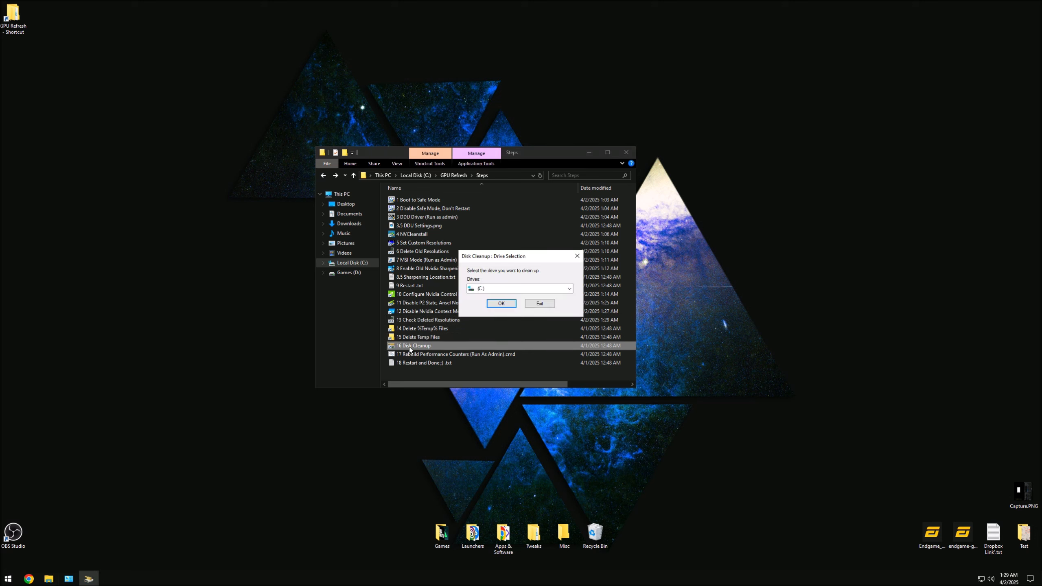
{"action": "left_click", "coordinate": [502, 304]}
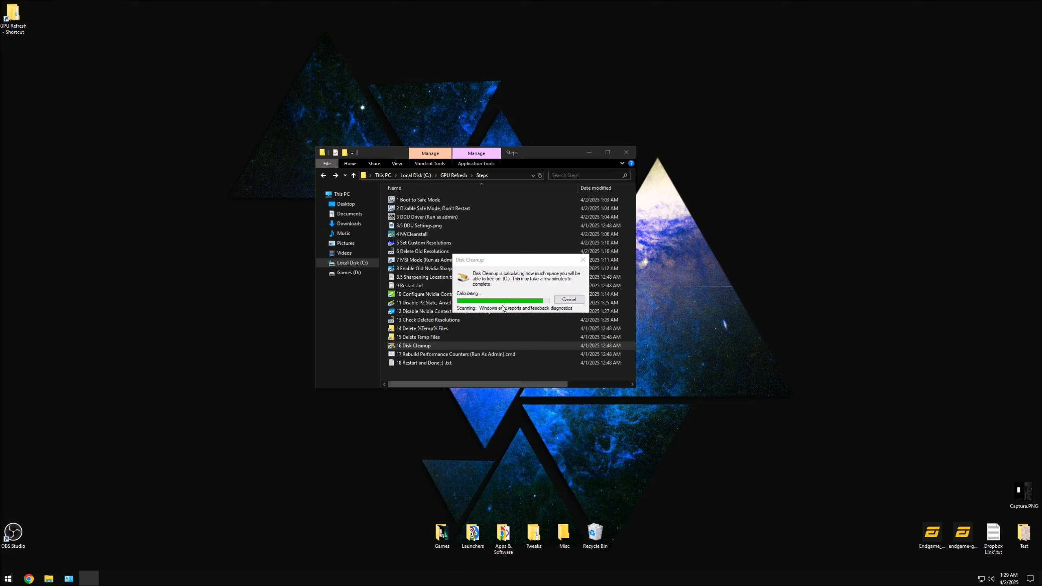
{"action": "left_click_drag", "start_coordinate": [127, 85], "coordinate": [425, 141]}
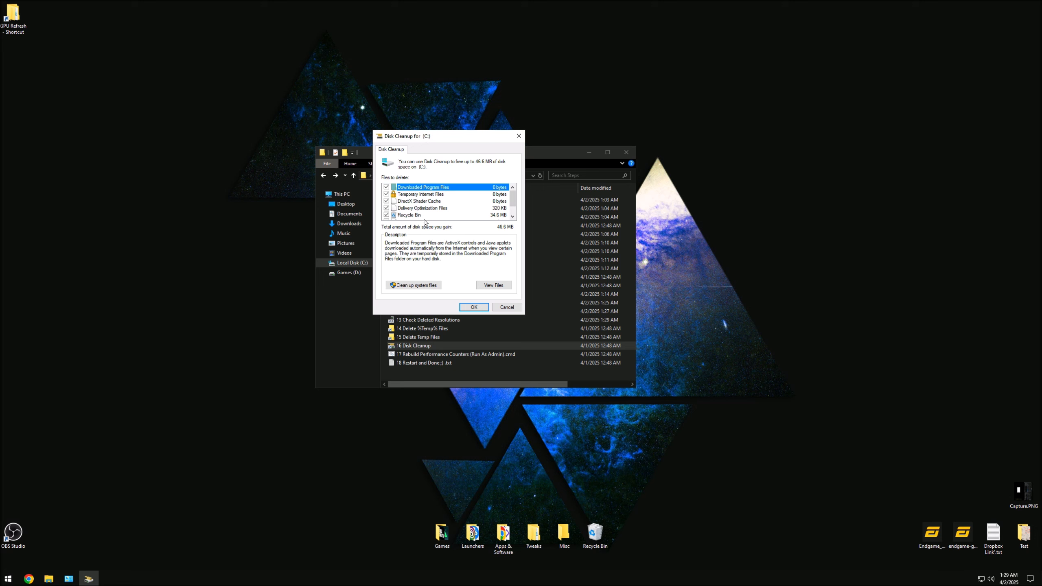
{"action": "mouse_move", "coordinate": [513, 199]}
{"action": "left_mouse_down"}
{"action": "mouse_move", "coordinate": [515, 207]}
{"action": "mouse_move", "coordinate": [519, 187]}
{"action": "mouse_move", "coordinate": [513, 210]}
{"action": "left_mouse_up"}
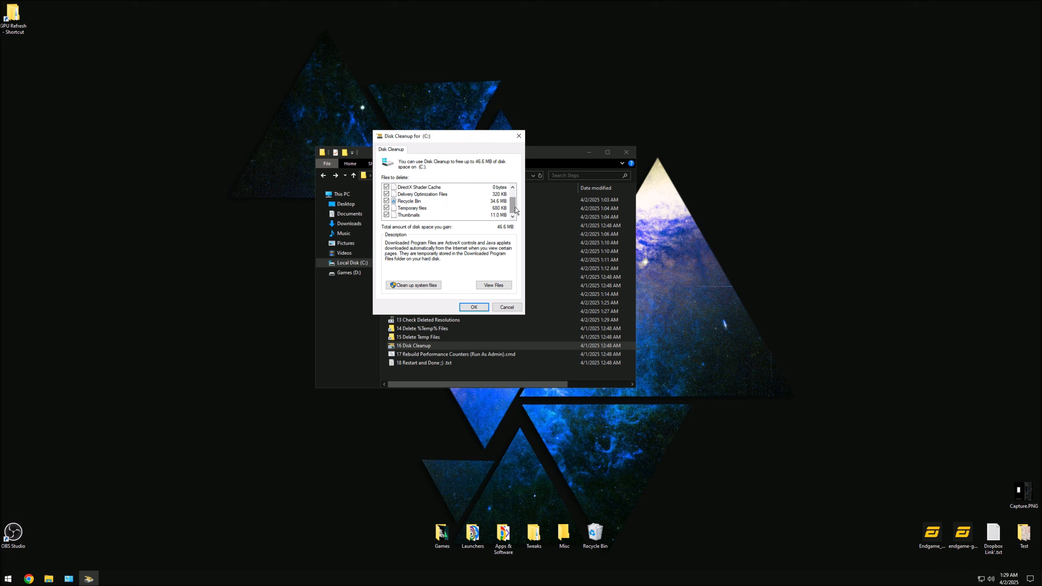
{"action": "left_click_drag", "start_coordinate": [515, 207], "coordinate": [482, 194]}
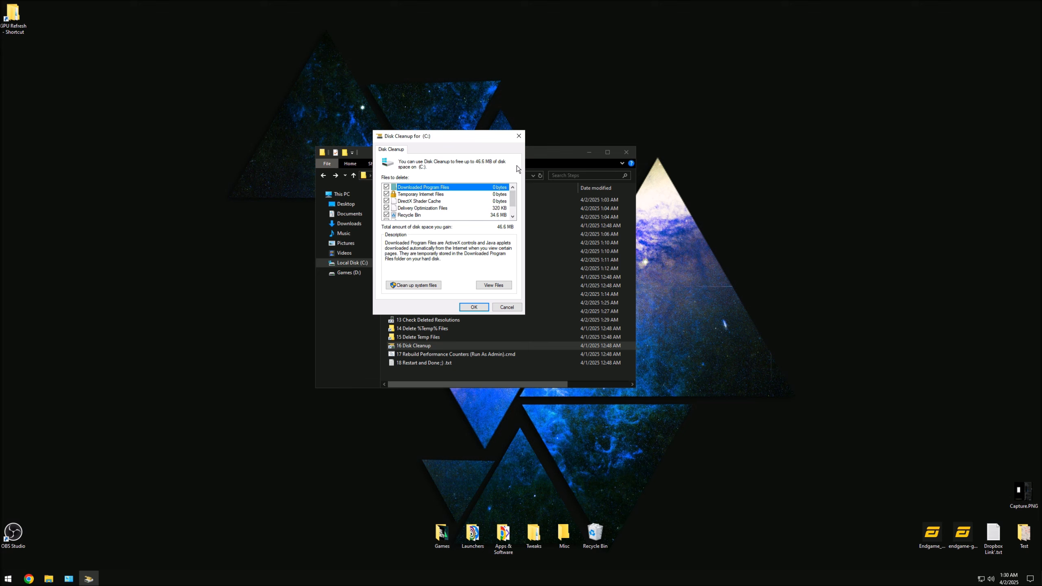
{"action": "left_click", "coordinate": [473, 307]}
{"action": "left_click", "coordinate": [472, 242]}
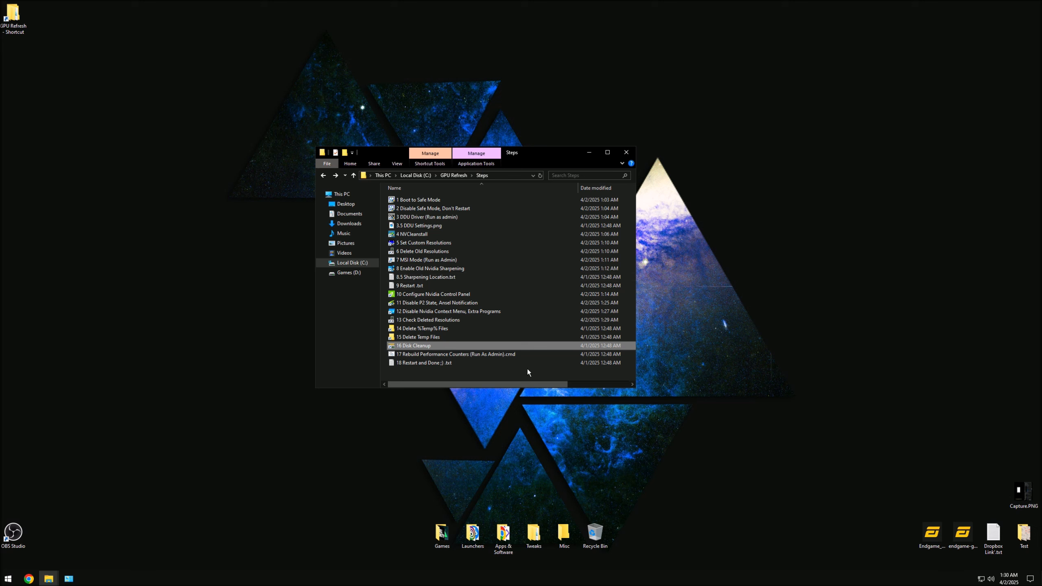
Step: Run the step 17 Rebuild Performance Counters script as administrator and dismiss its console window
{"action": "left_click", "coordinate": [440, 355]}
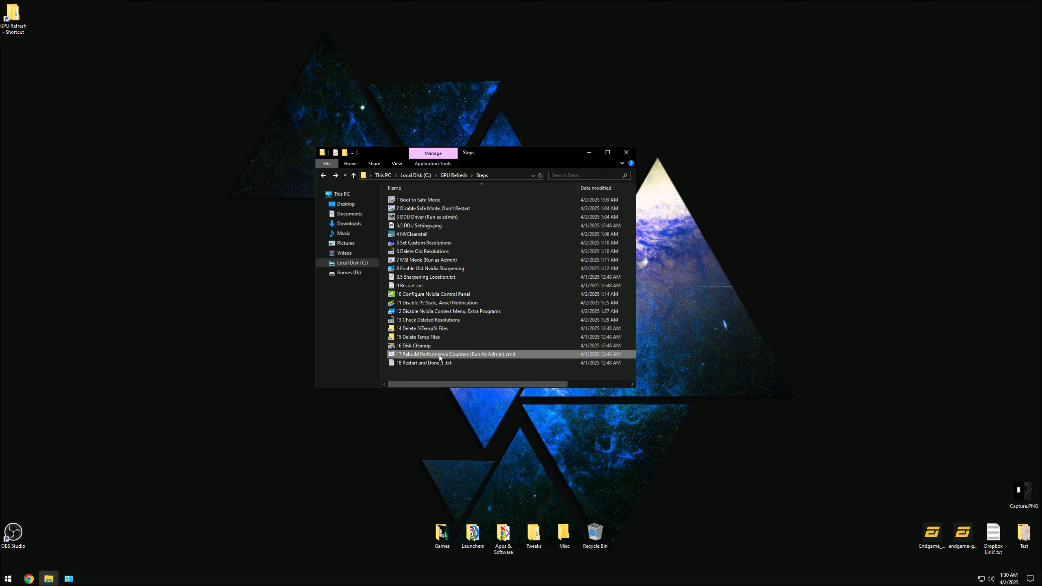
{"action": "right_click", "coordinate": [440, 356]}
{"action": "left_click", "coordinate": [491, 387]}
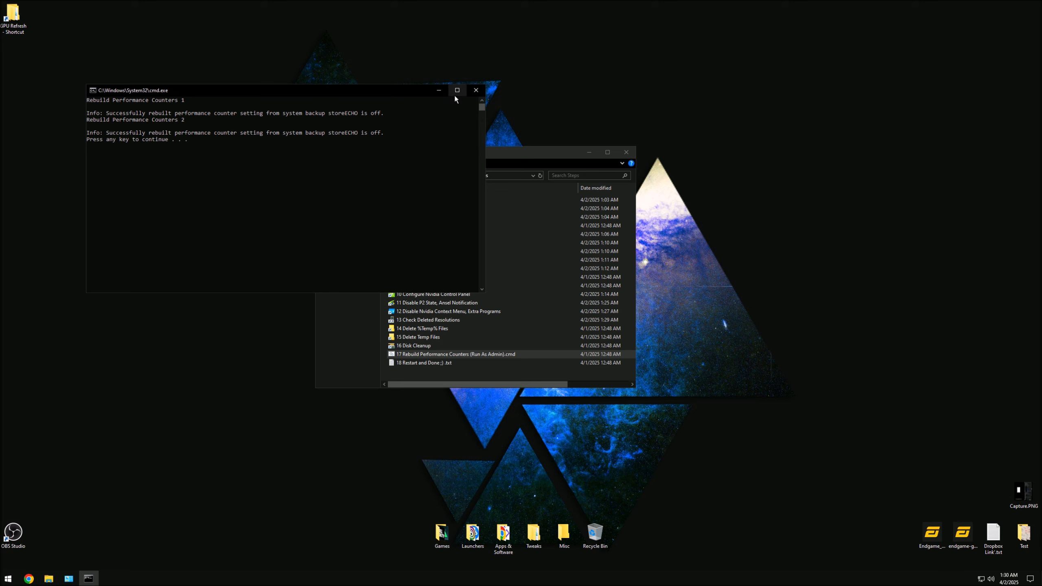
{"action": "key", "text": "space"}
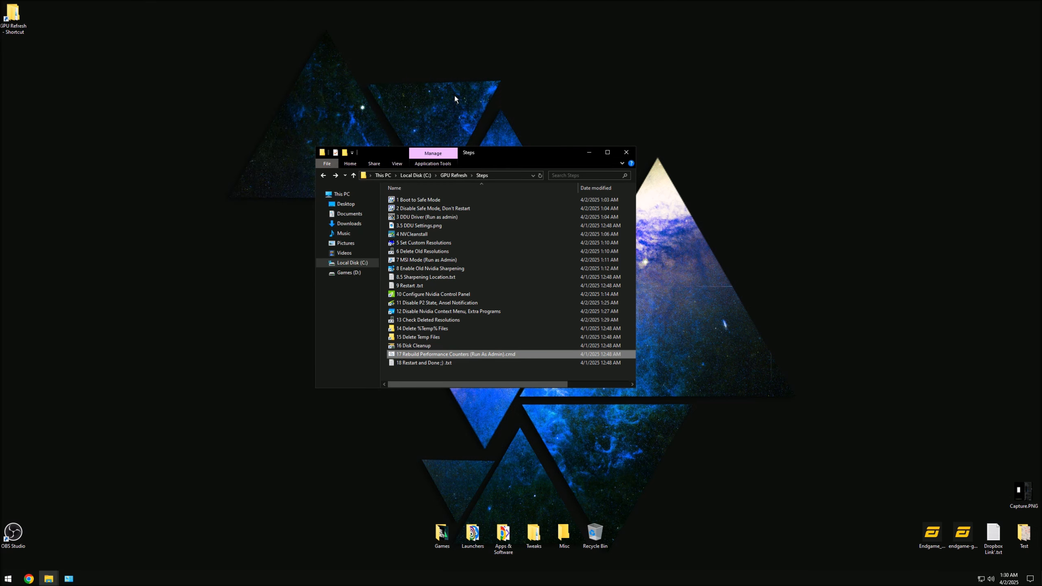
Step: Close the open Steps folder windows and restart the computer to finish step 18
{"action": "left_click", "coordinate": [626, 153]}
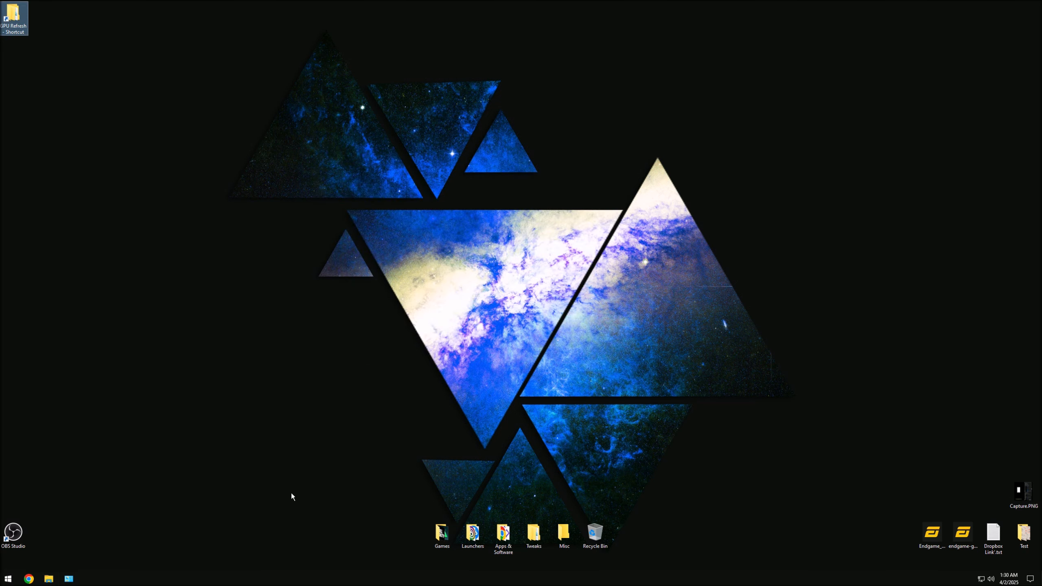
{"action": "left_click", "coordinate": [49, 579]}
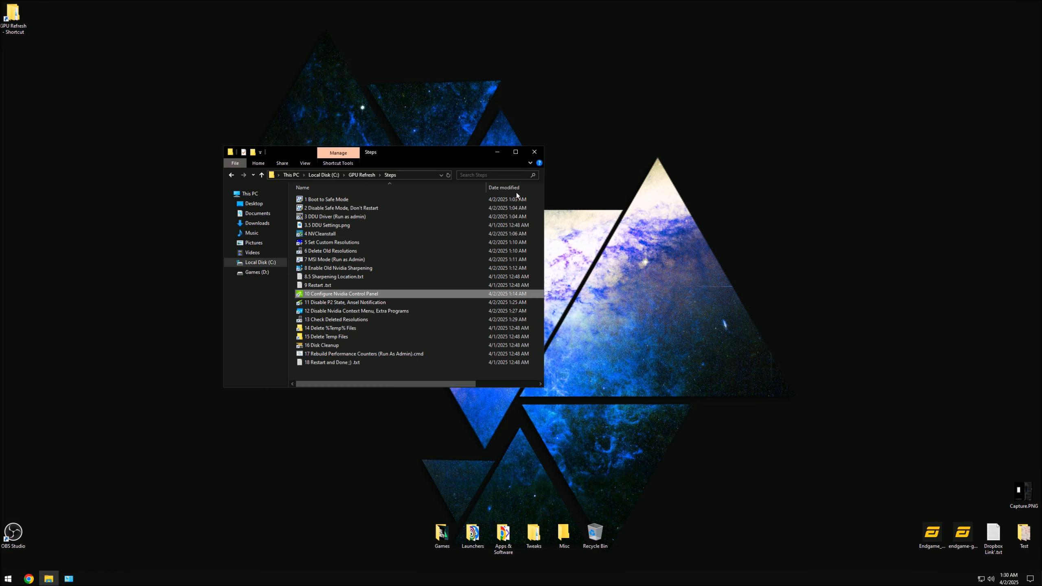
{"action": "left_click", "coordinate": [534, 152]}
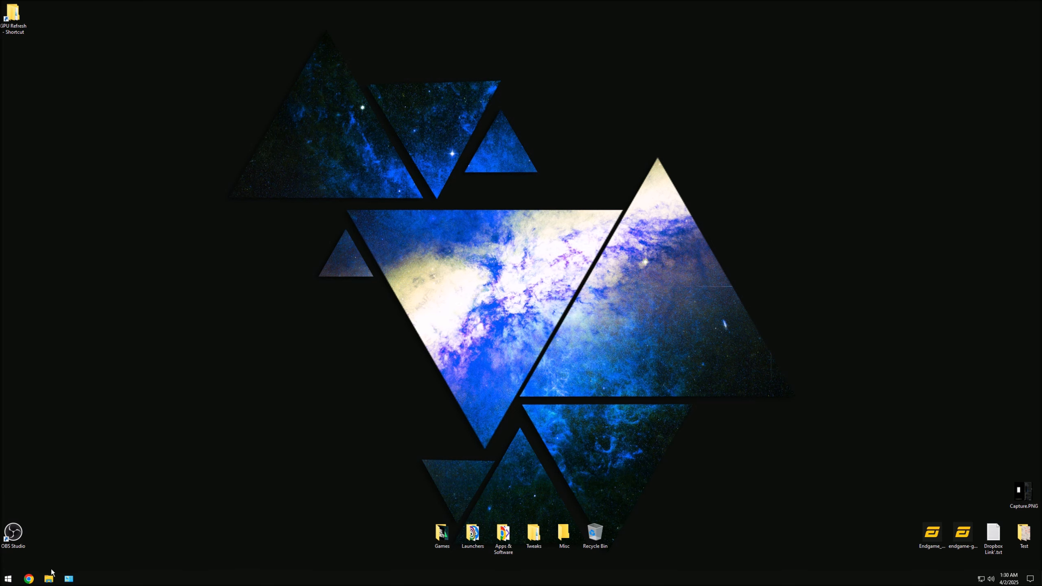
{"action": "key", "text": "super+x"}
{"action": "mouse_move", "coordinate": [56, 562]}
{"action": "left_click", "coordinate": [135, 549]}
Step: View the Capture.PNG screenshot from the desktop and close the image viewer
{"action": "double_click", "coordinate": [1024, 491]}
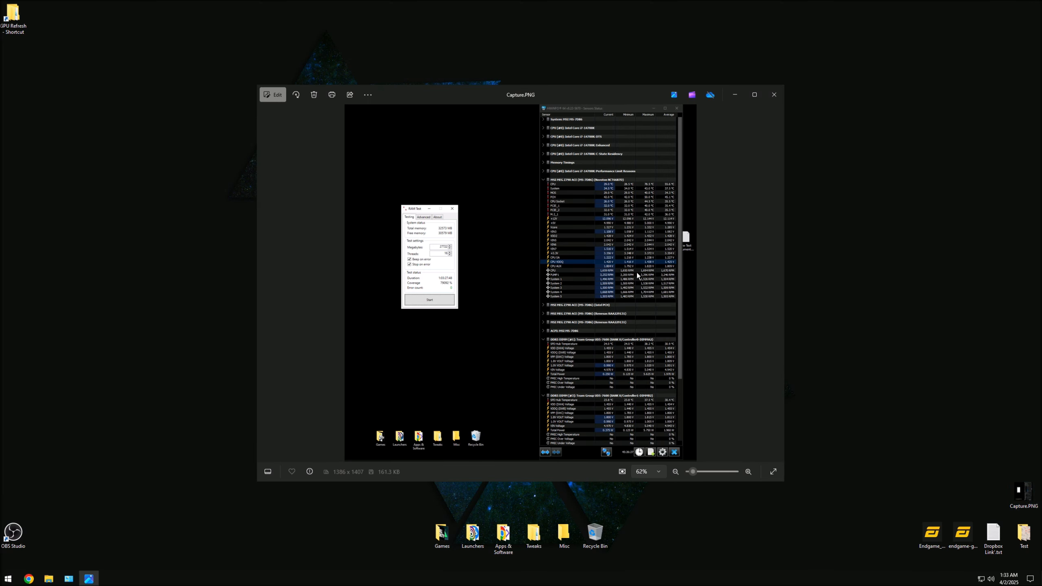
{"action": "left_click", "coordinate": [775, 95]}
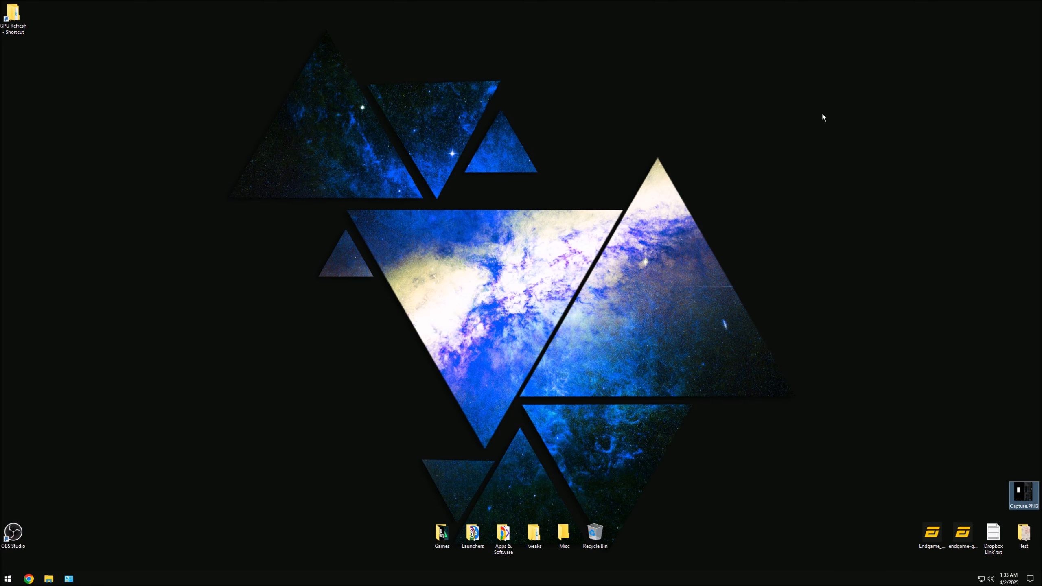